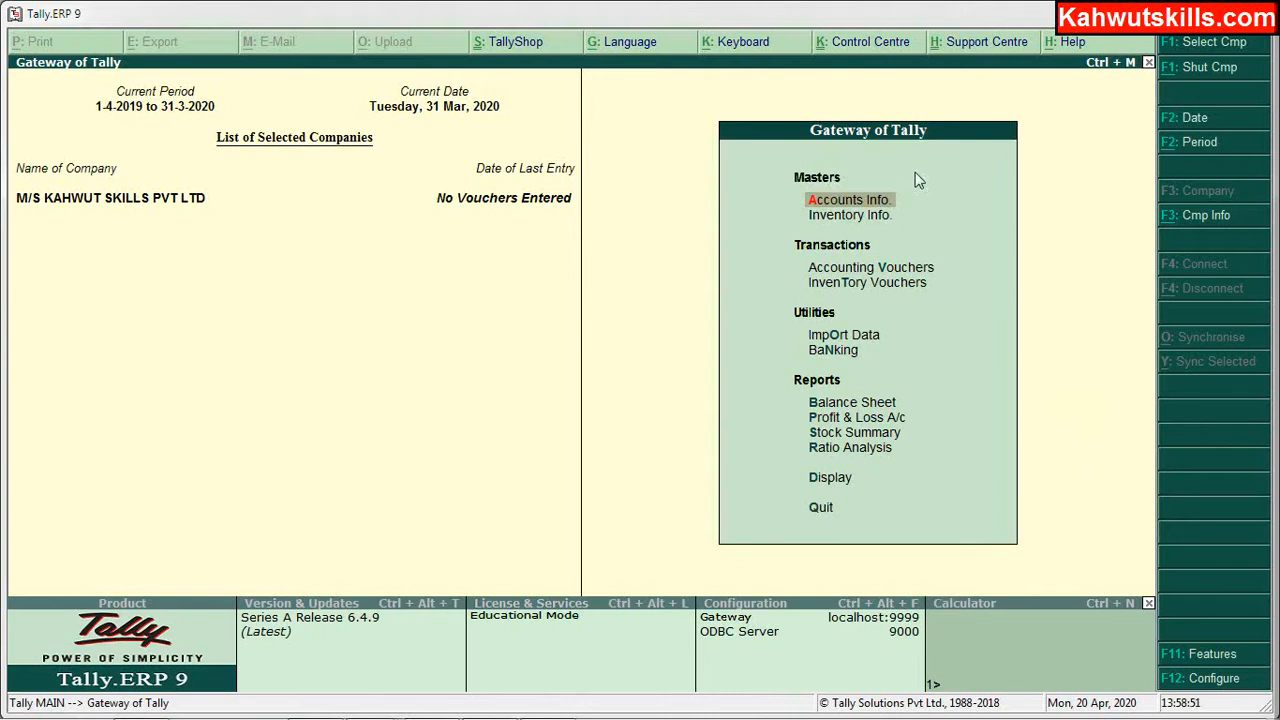
# Step: Open Accounts Info. from Gateway of Tally for M/S KAHWUT SKILLS PVT LTD
pyautogui.click(850, 201)
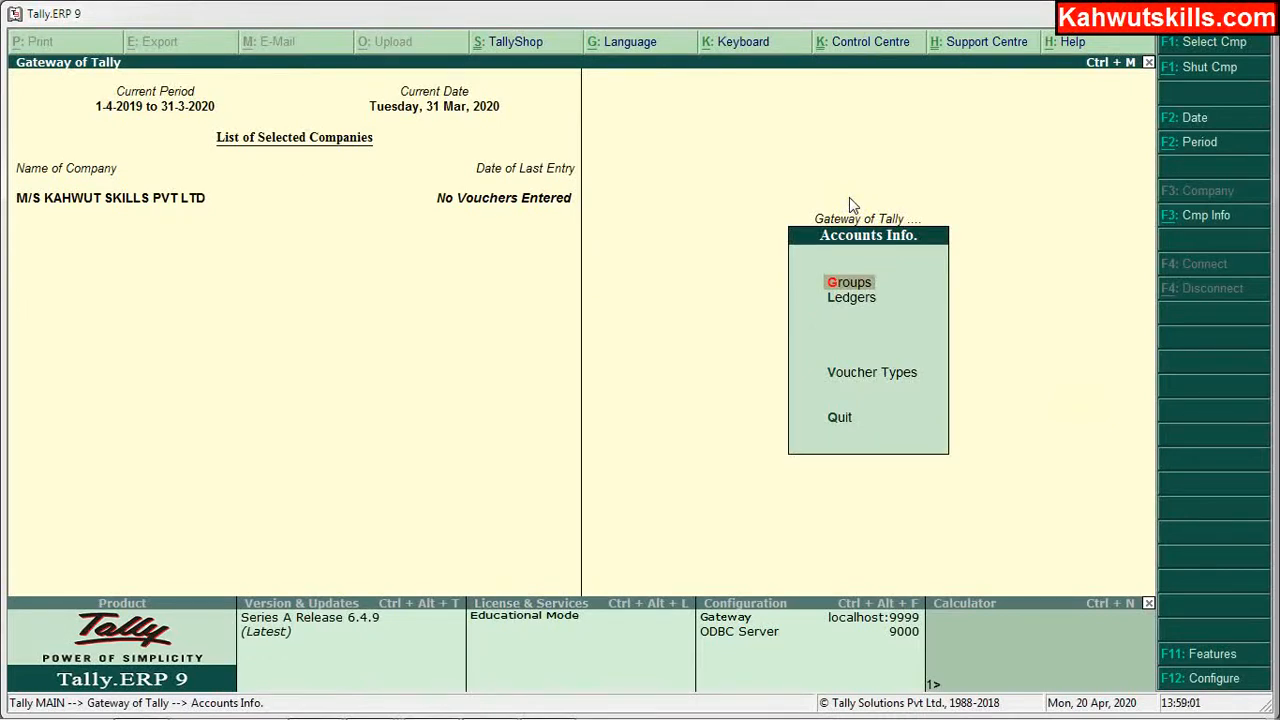
# Step: Enter the Ledgers menu under Accounts Info. and highlight single-ledger Display
pyautogui.press('Down')
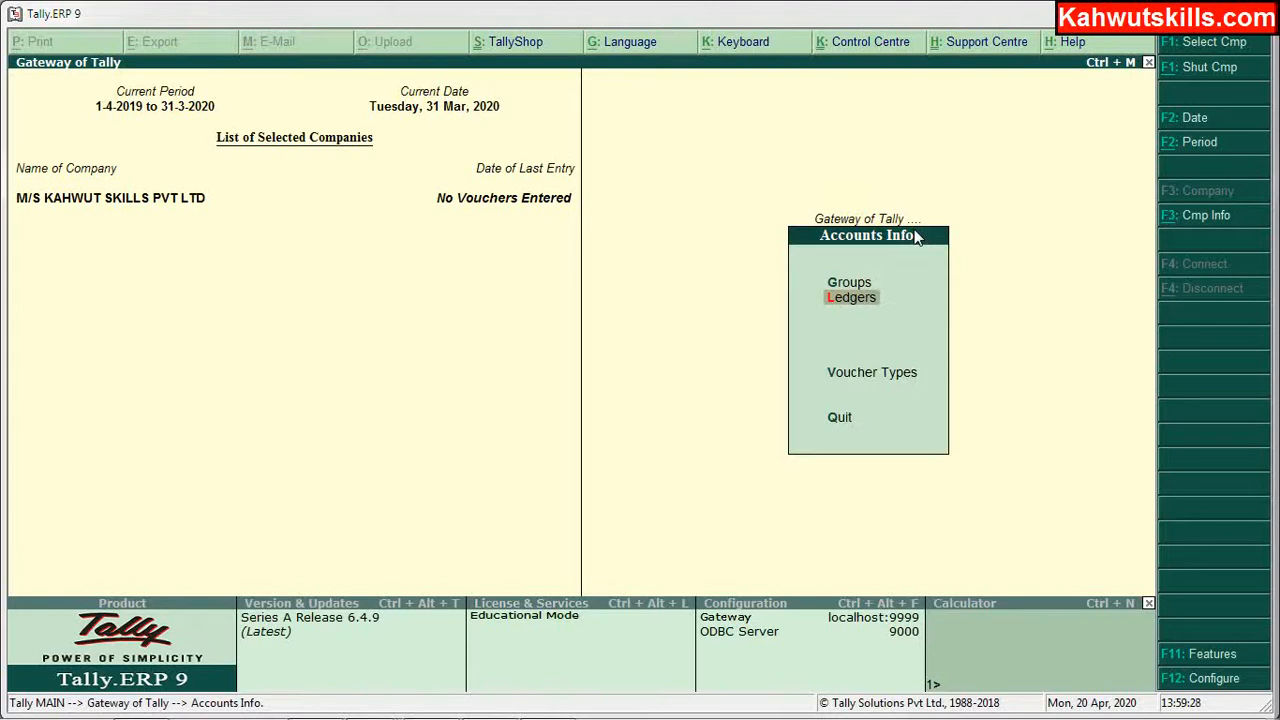
pyautogui.press('Return')
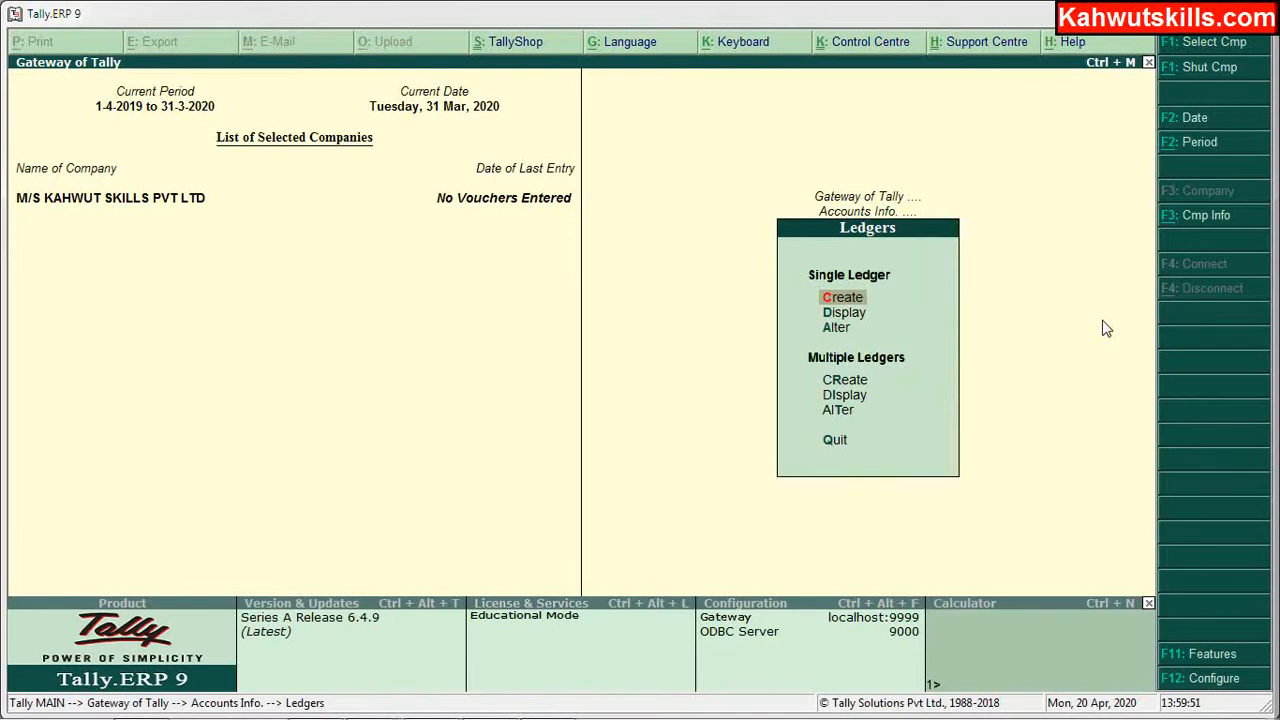
pyautogui.press('Down')
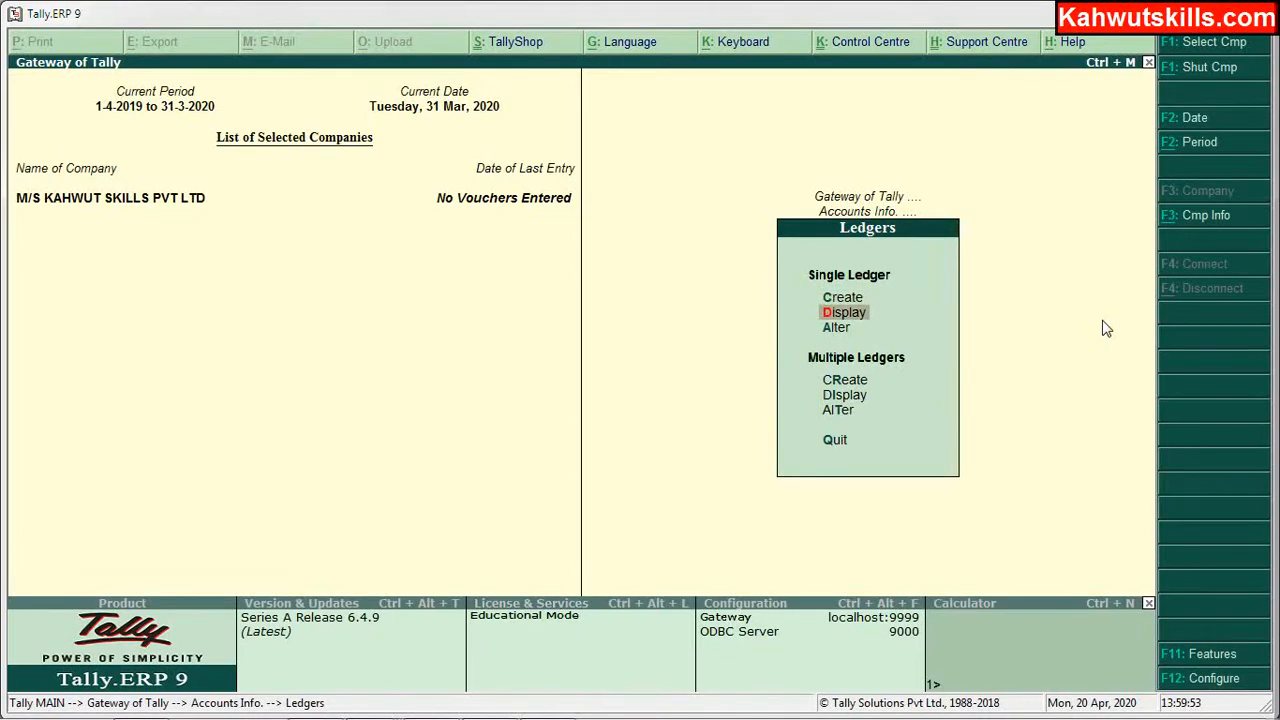
# Step: Confirm the ledger list holds only Cash and Profit & Loss A/c, then start a single-ledger creation
pyautogui.press('Return')
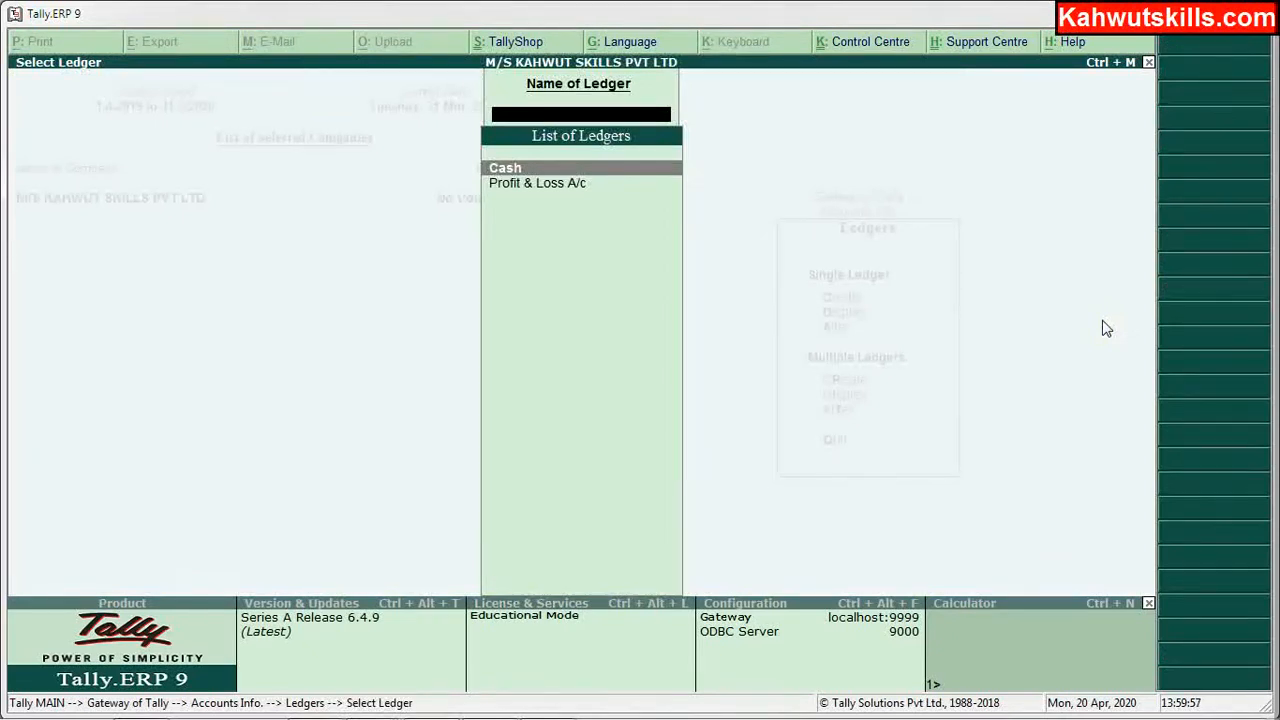
pyautogui.press('Escape')
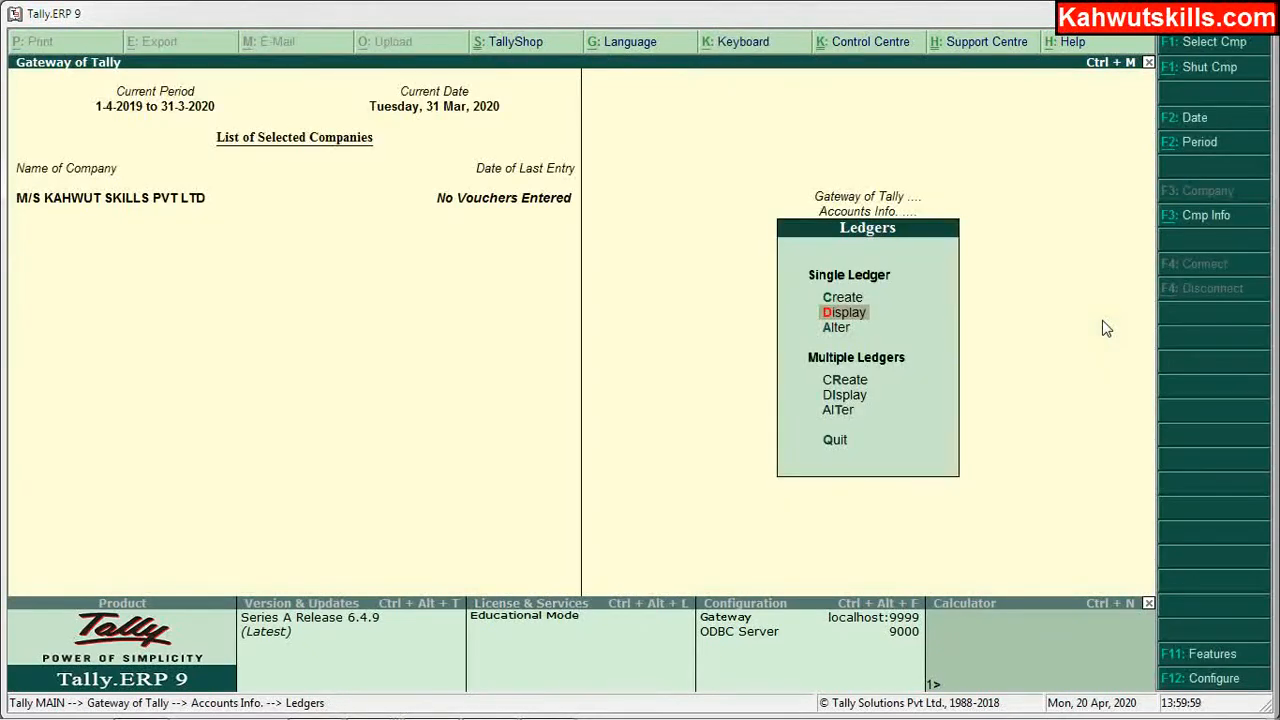
pyautogui.press('Down')
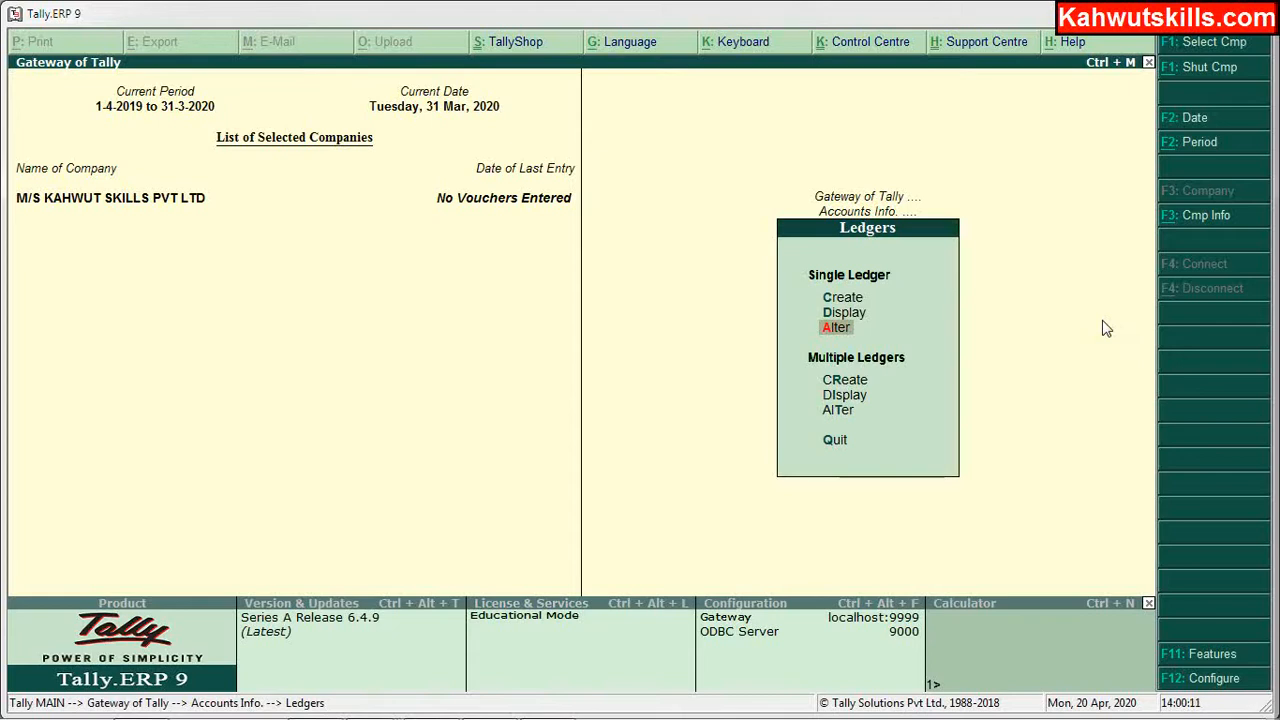
pyautogui.press('Up')
pyautogui.press('Up')
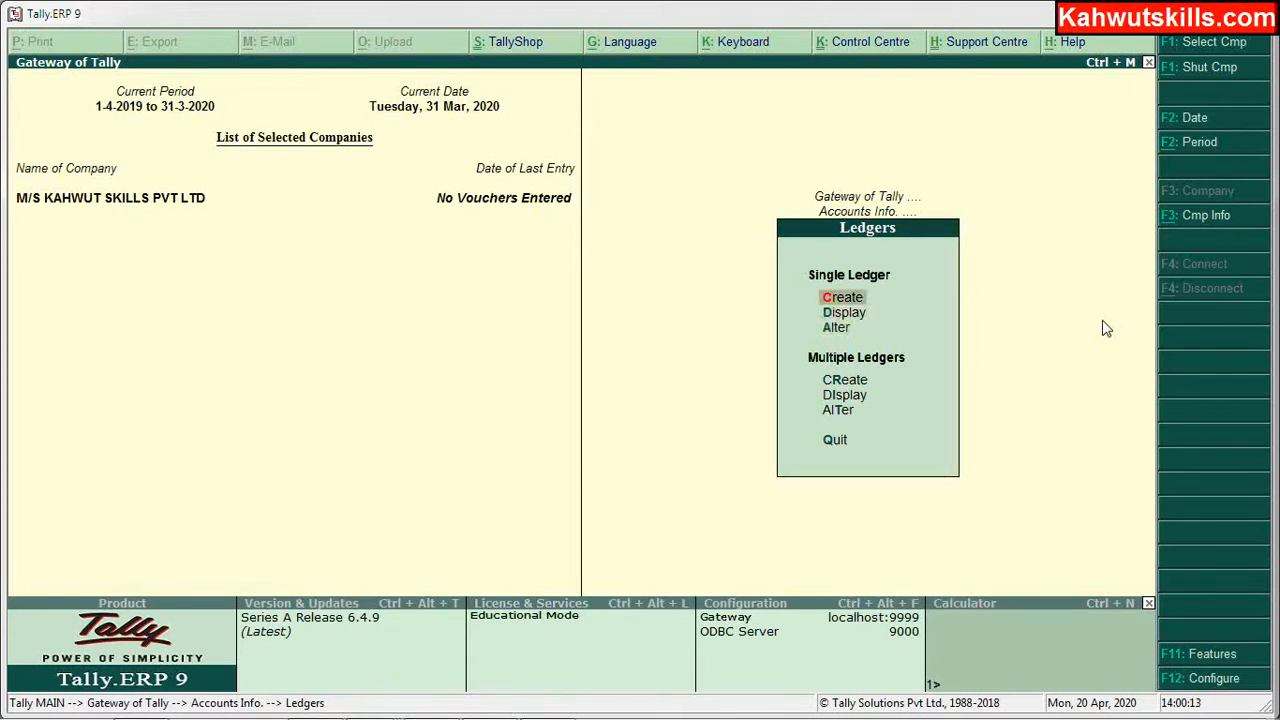
pyautogui.click(849, 299)
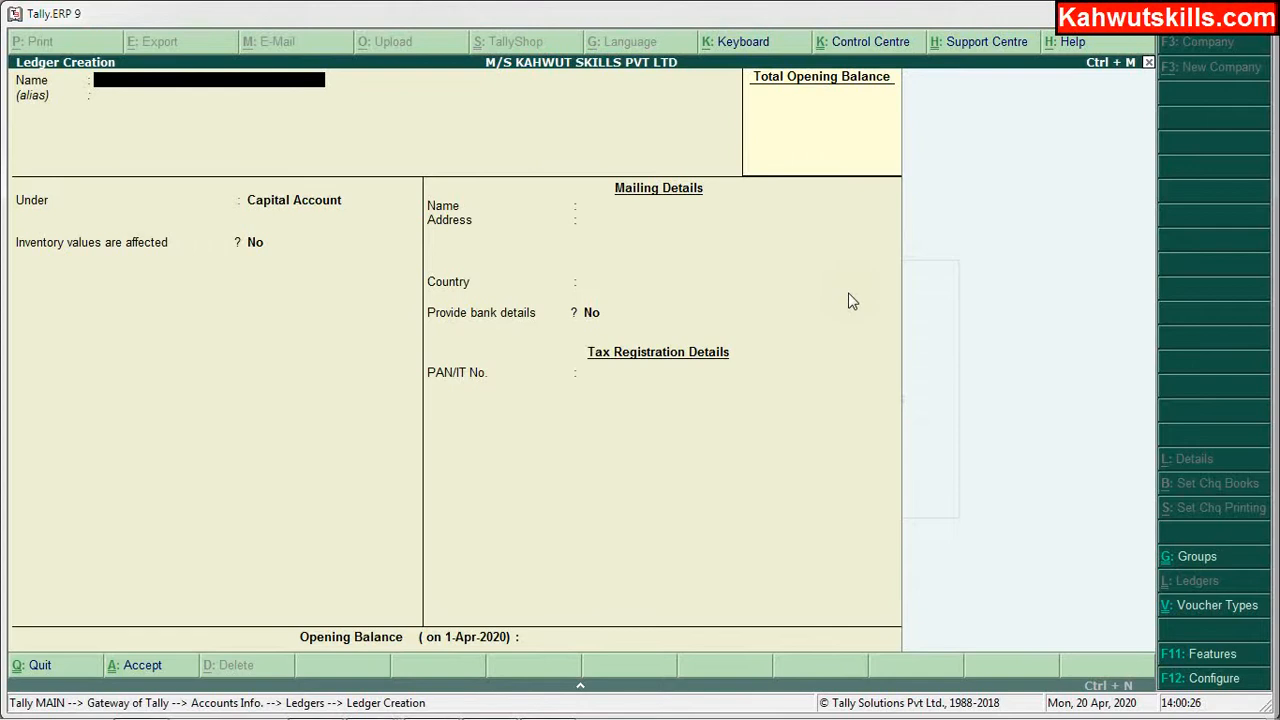
# Step: Bring up the Excel workbook listing the planned ledgers under Capital, Creditor and Debitors
pyautogui.moveTo(450, 718)
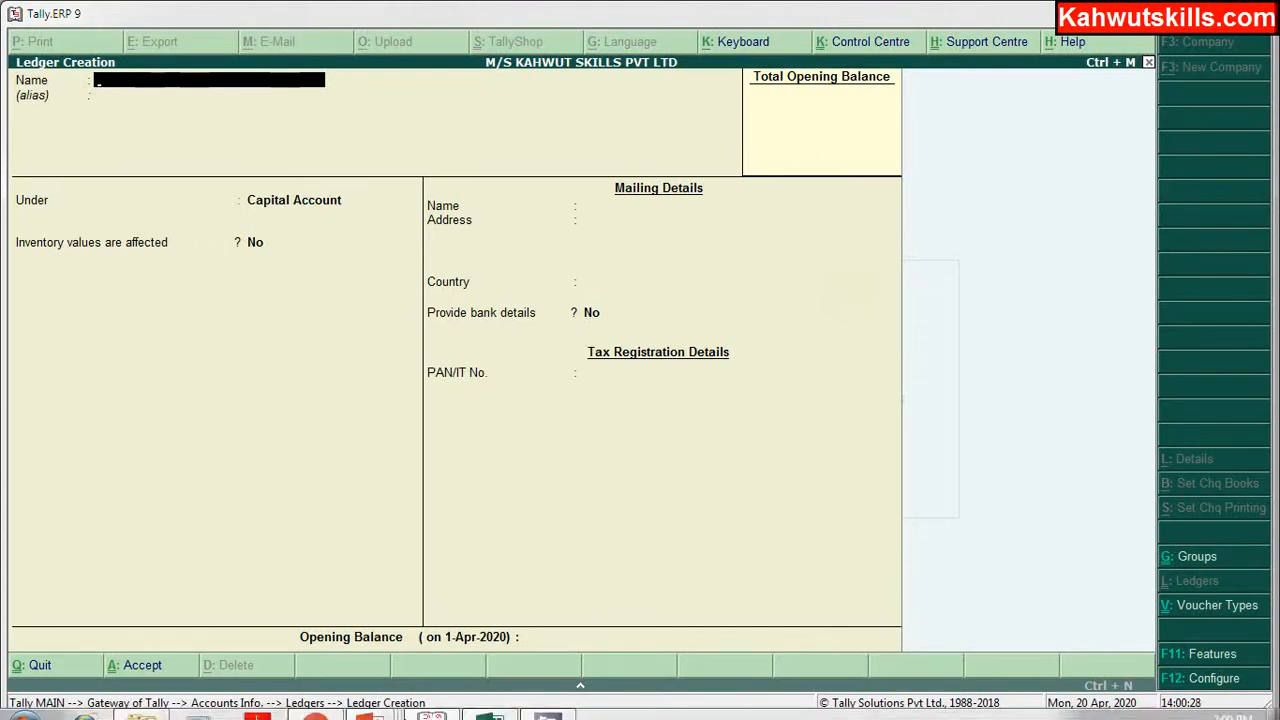
pyautogui.click(487, 703)
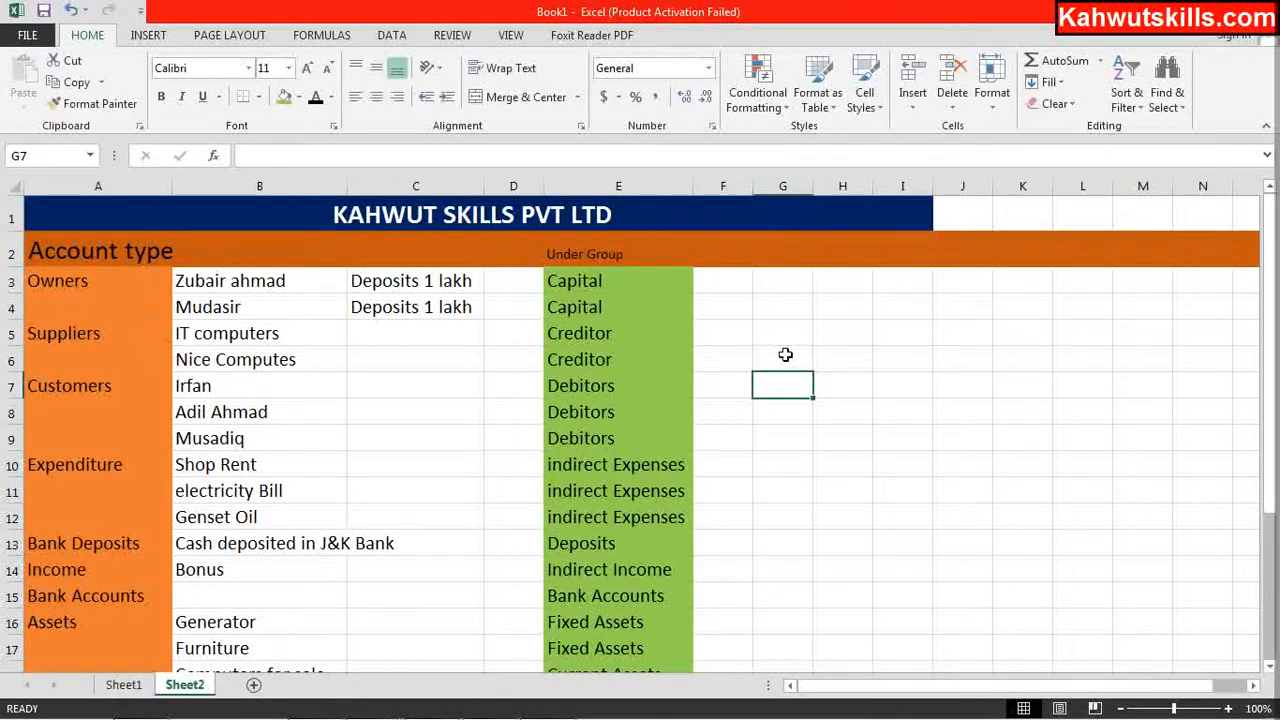
# Step: Review the owners' rows in Sheet2, then minimise Excel to return to Ledger Creation
pyautogui.click(869, 344)
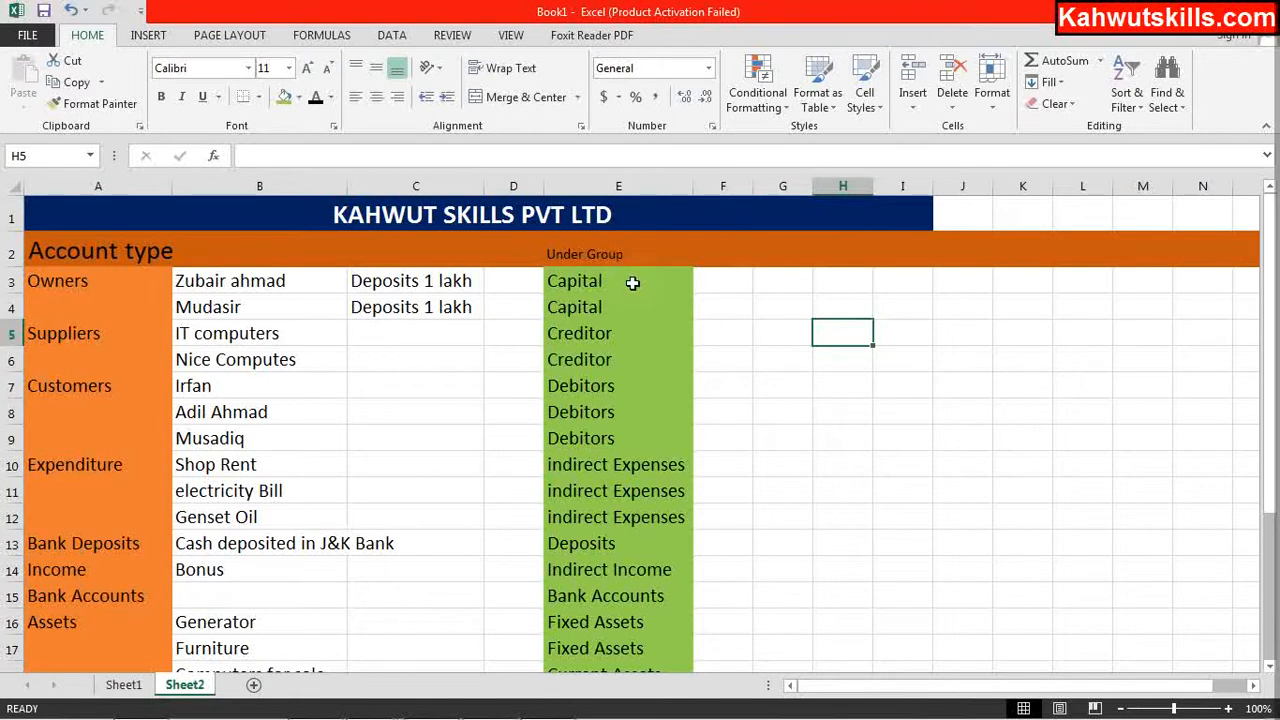
pyautogui.moveTo(400, 714)
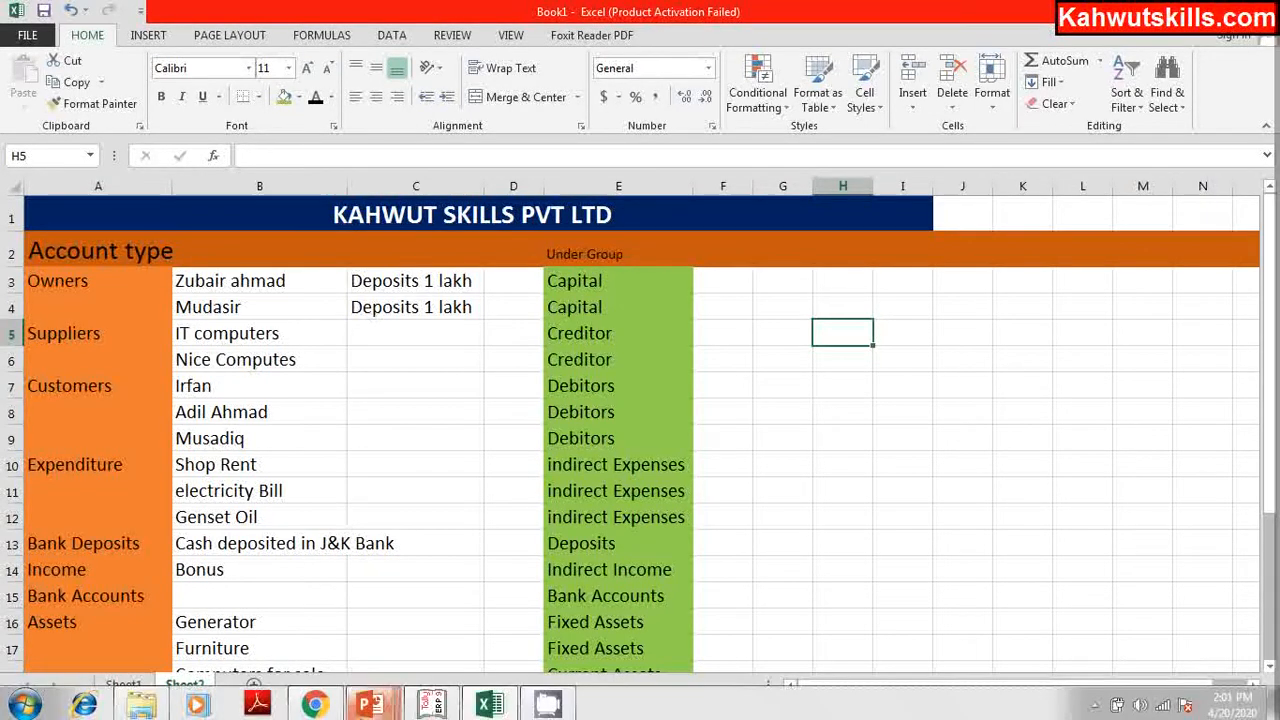
pyautogui.click(432, 703)
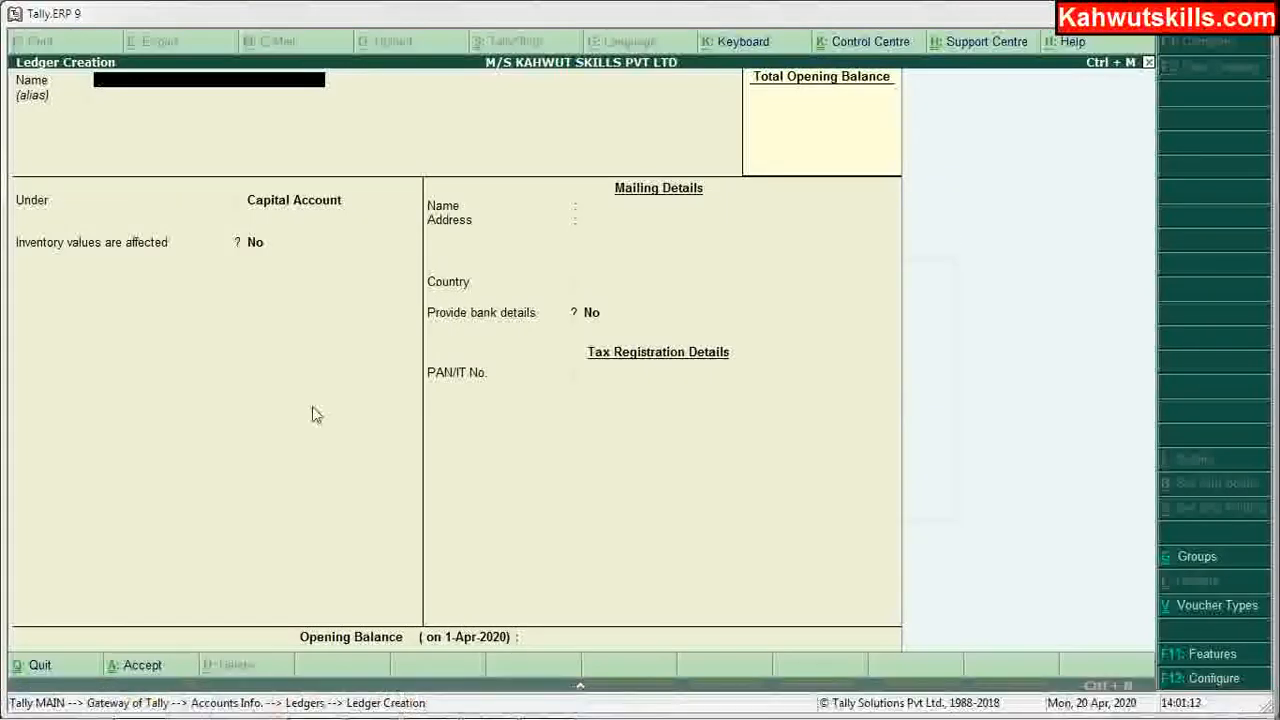
pyautogui.moveTo(436, 717)
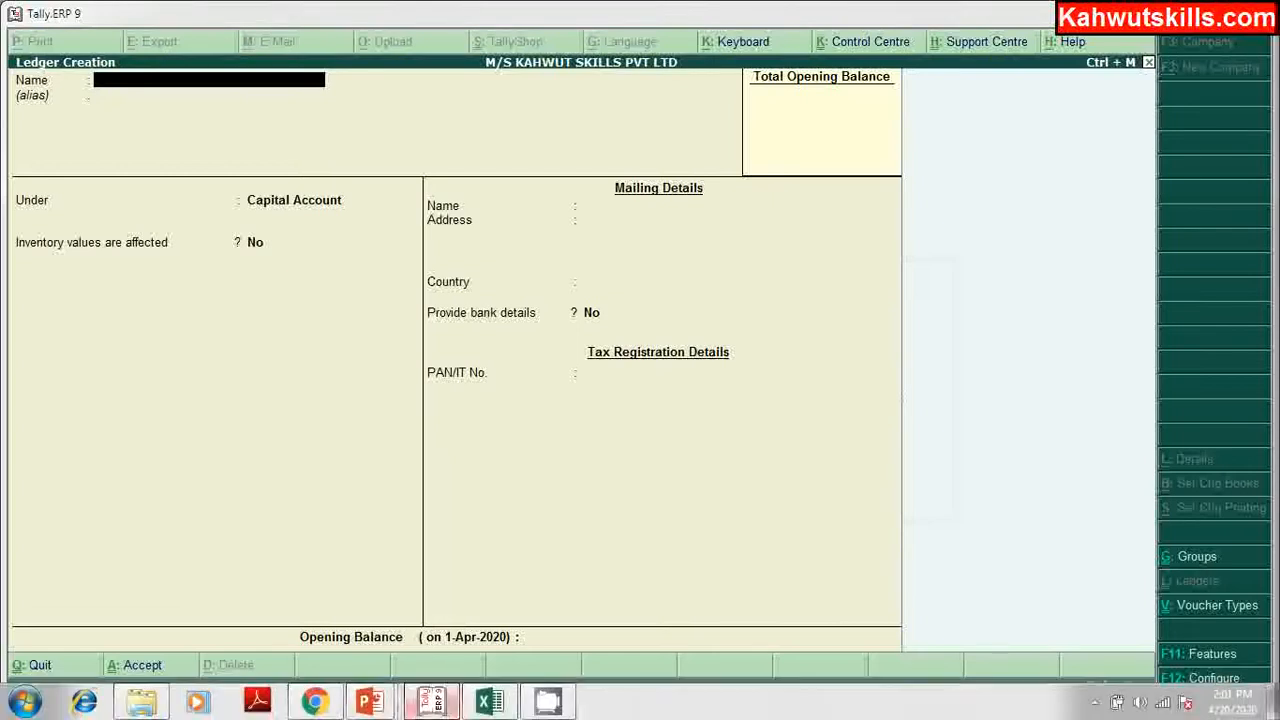
pyautogui.click(489, 703)
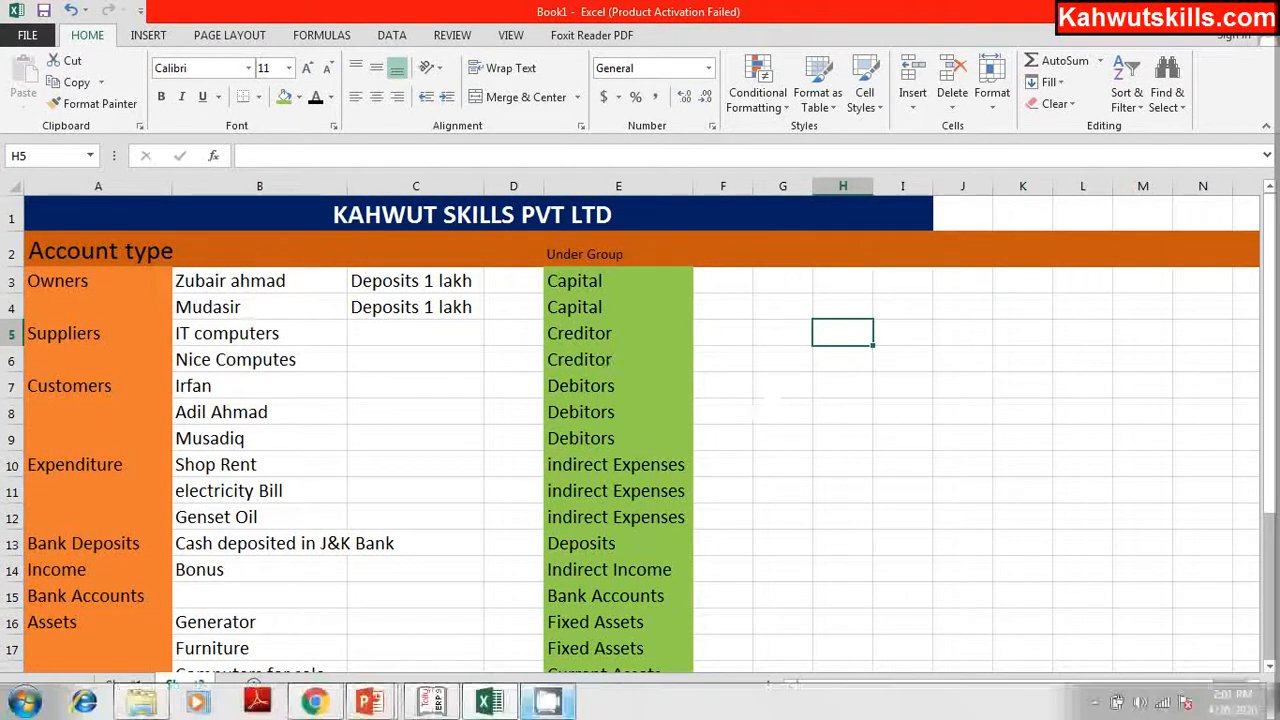
pyautogui.click(487, 703)
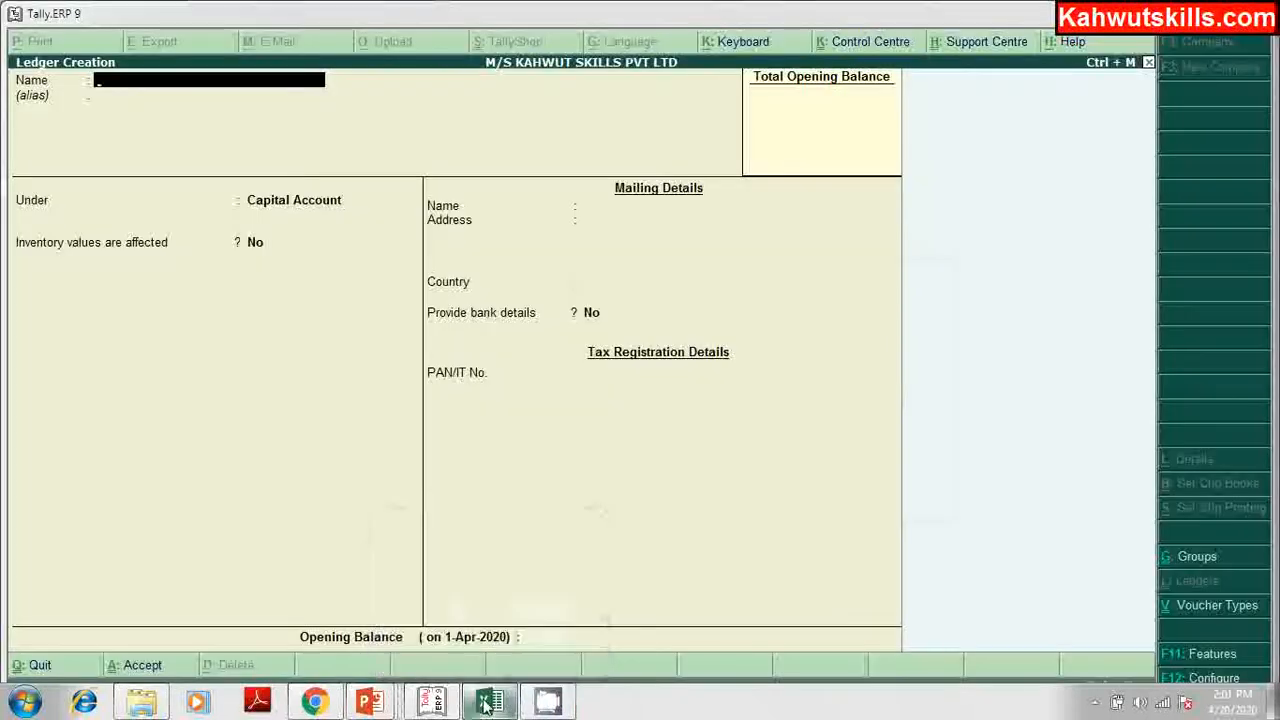
# Step: Create the ledger 'Zubair's Capital' under Capital Account with no opening balance
pyautogui.click(320, 138)
pyautogui.write('Zu')
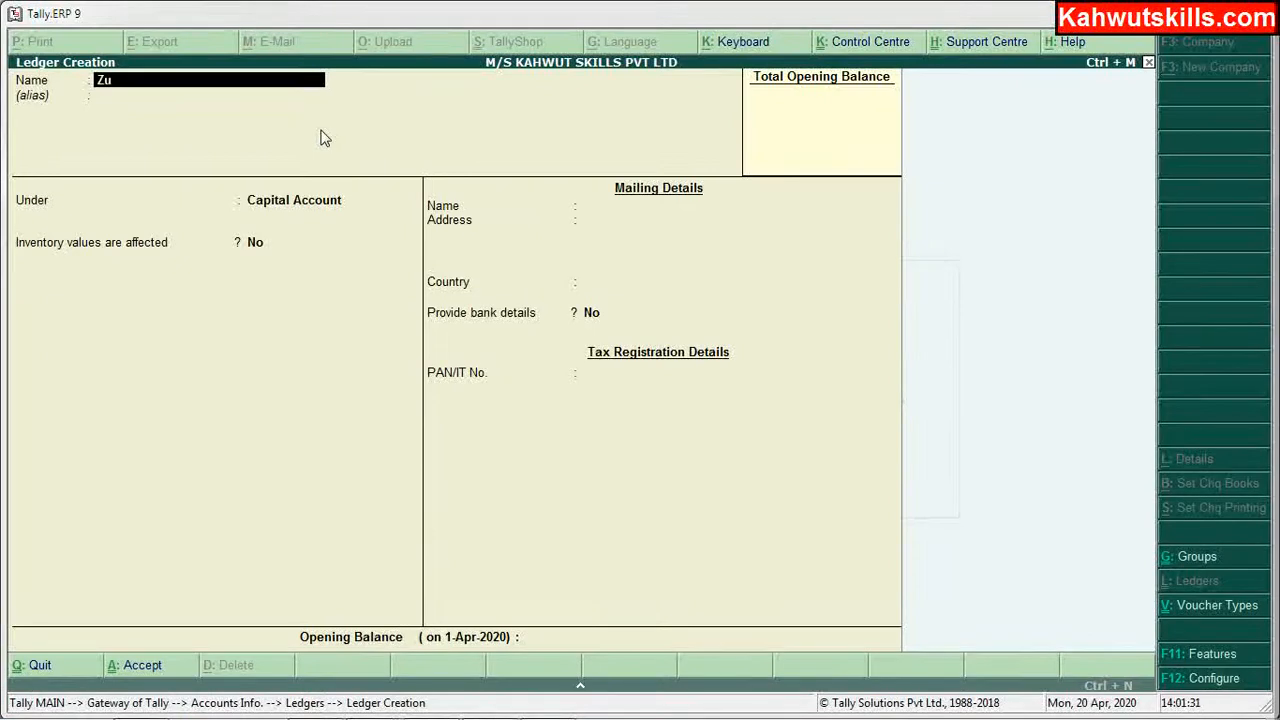
pyautogui.write("bair's Capital")
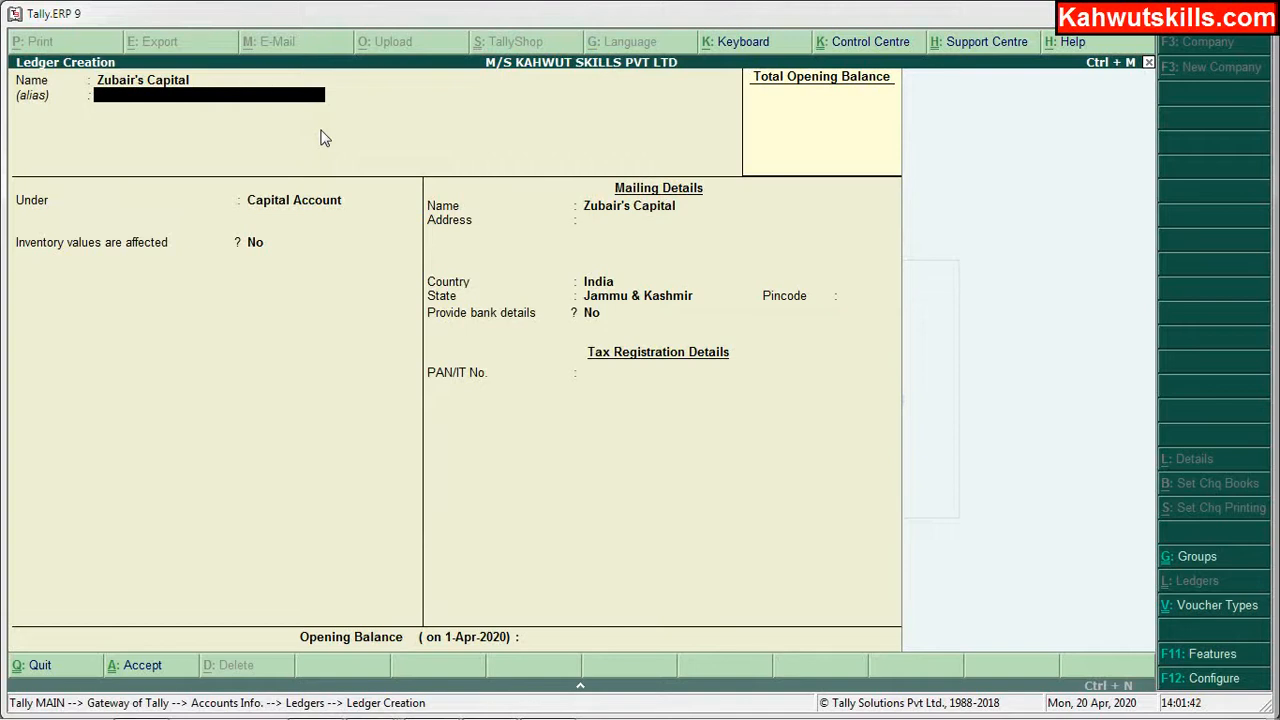
pyautogui.press('Return')
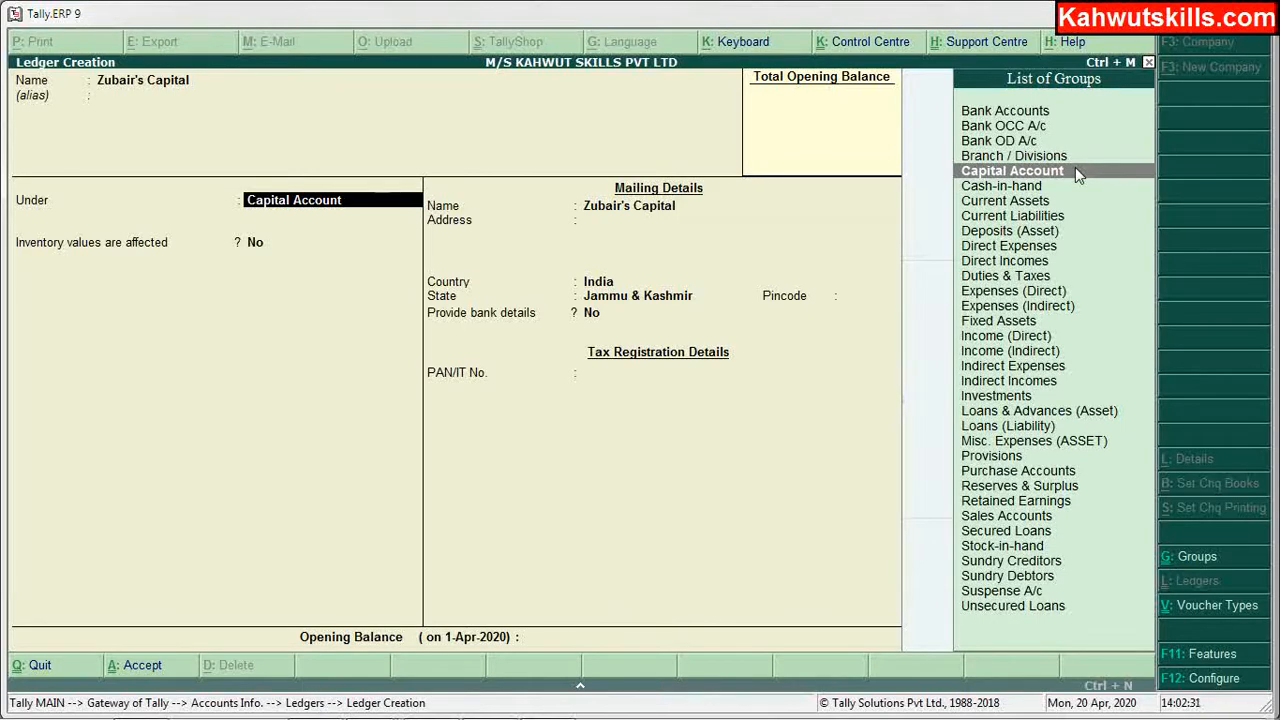
pyautogui.press('Return')
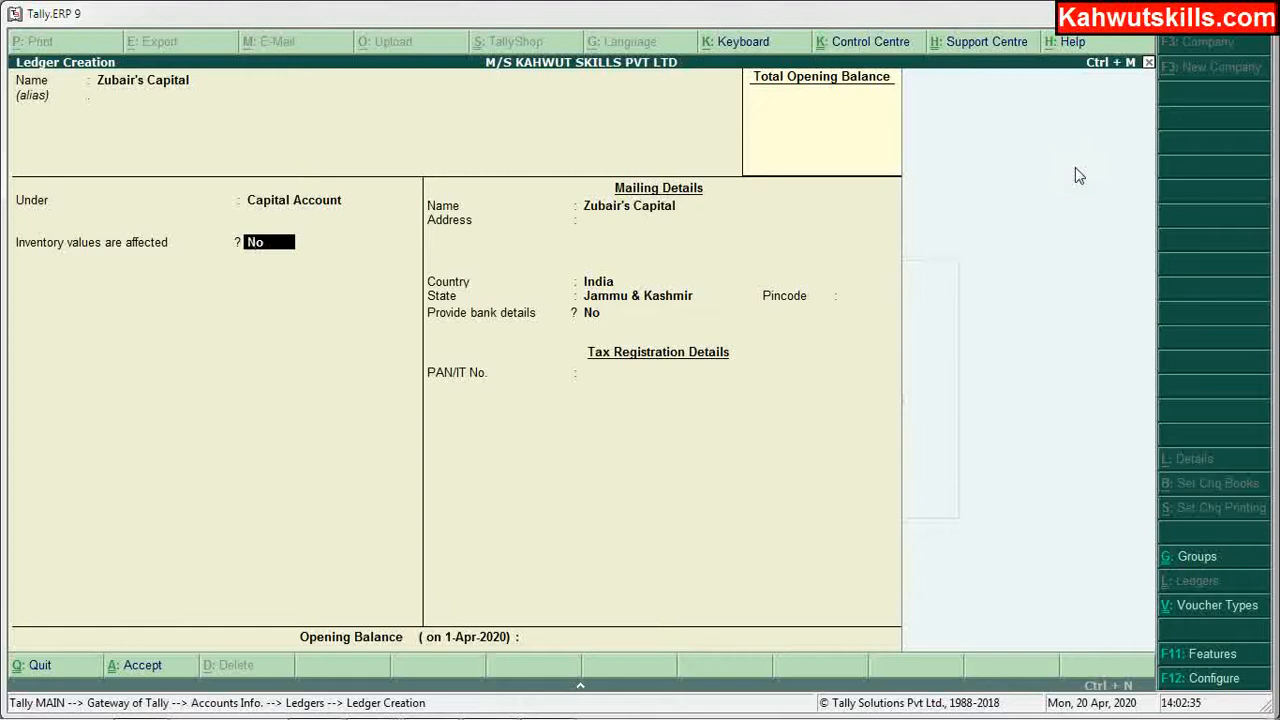
pyautogui.press('Return')
pyautogui.press('Return')
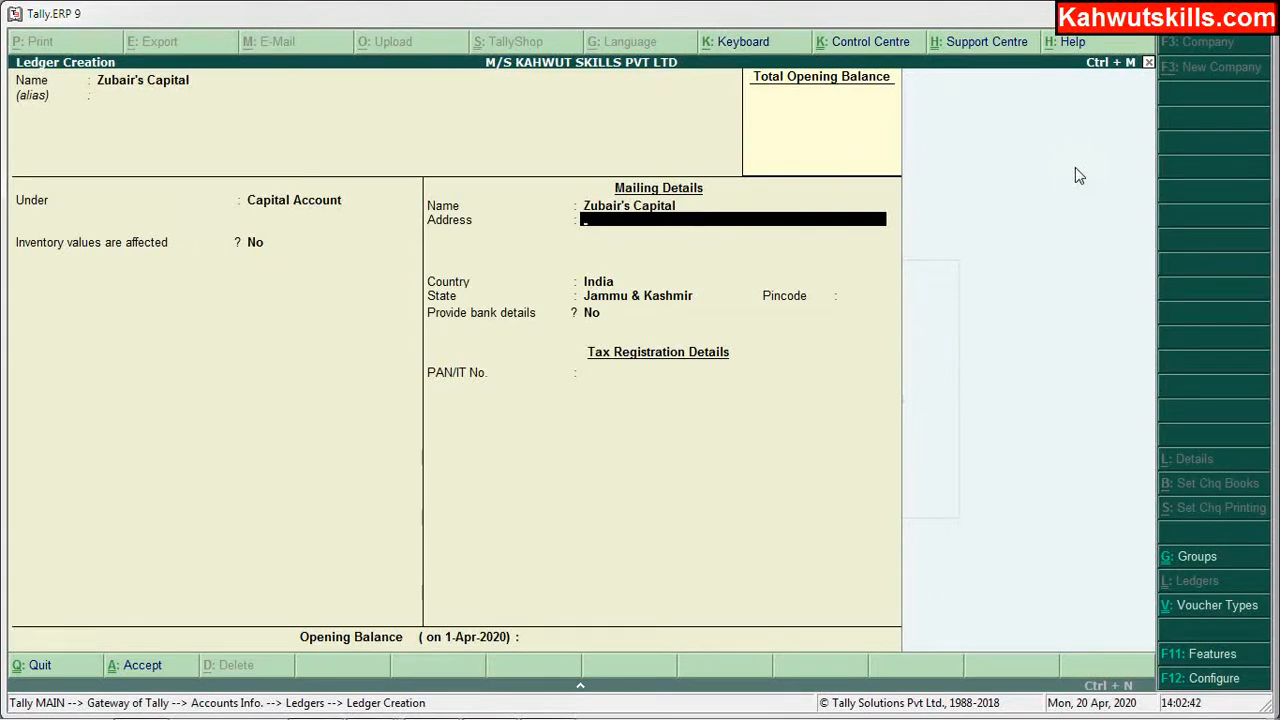
pyautogui.press('Return')
pyautogui.press('Return')
pyautogui.press('Return')
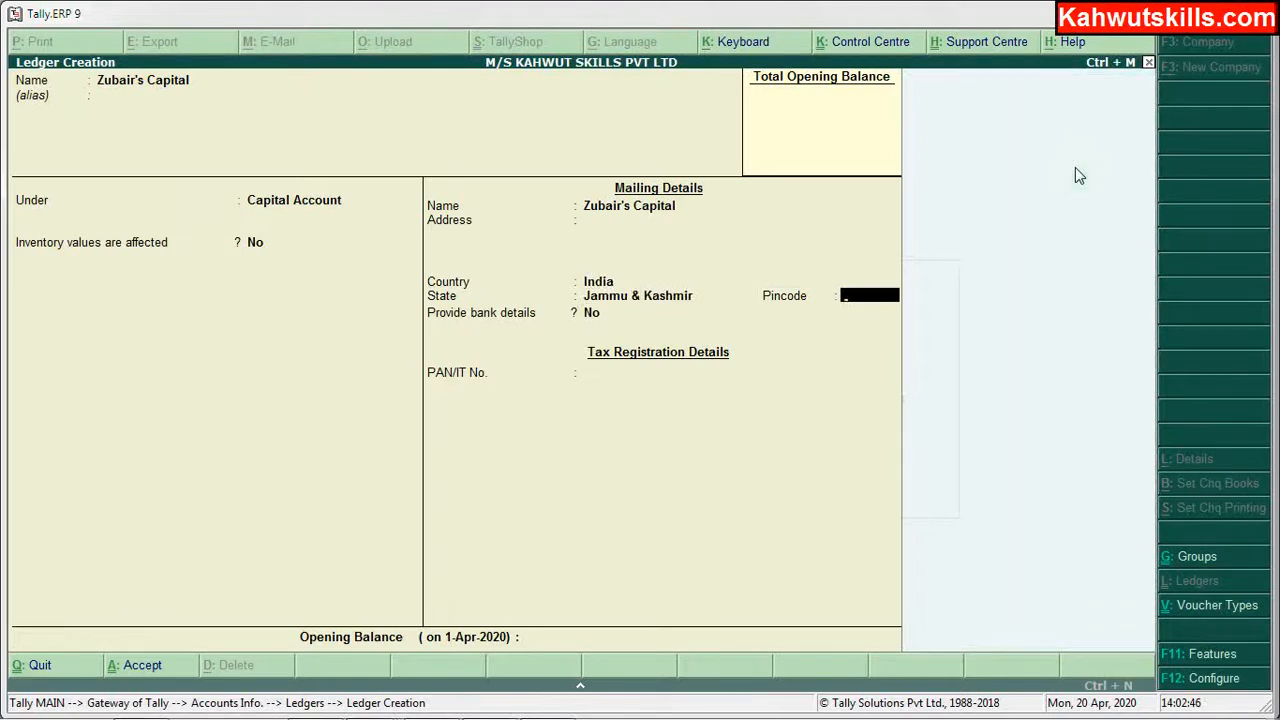
pyautogui.press('Return')
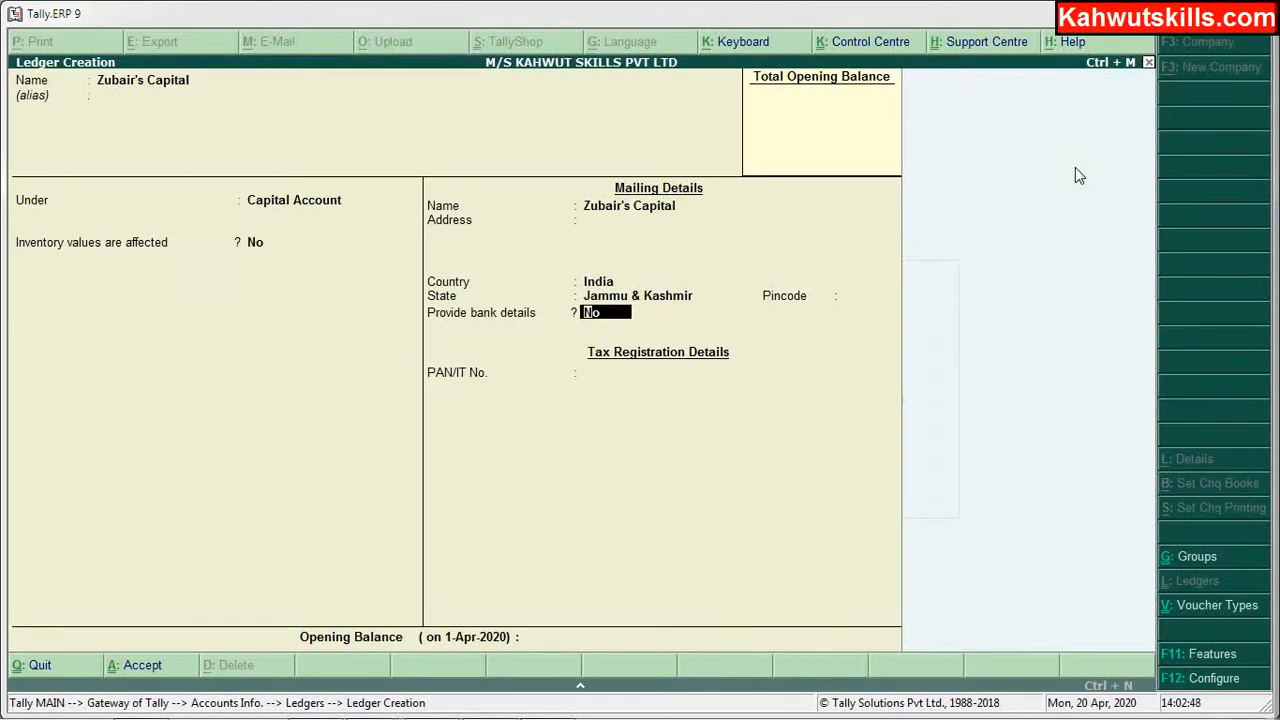
pyautogui.press('Return')
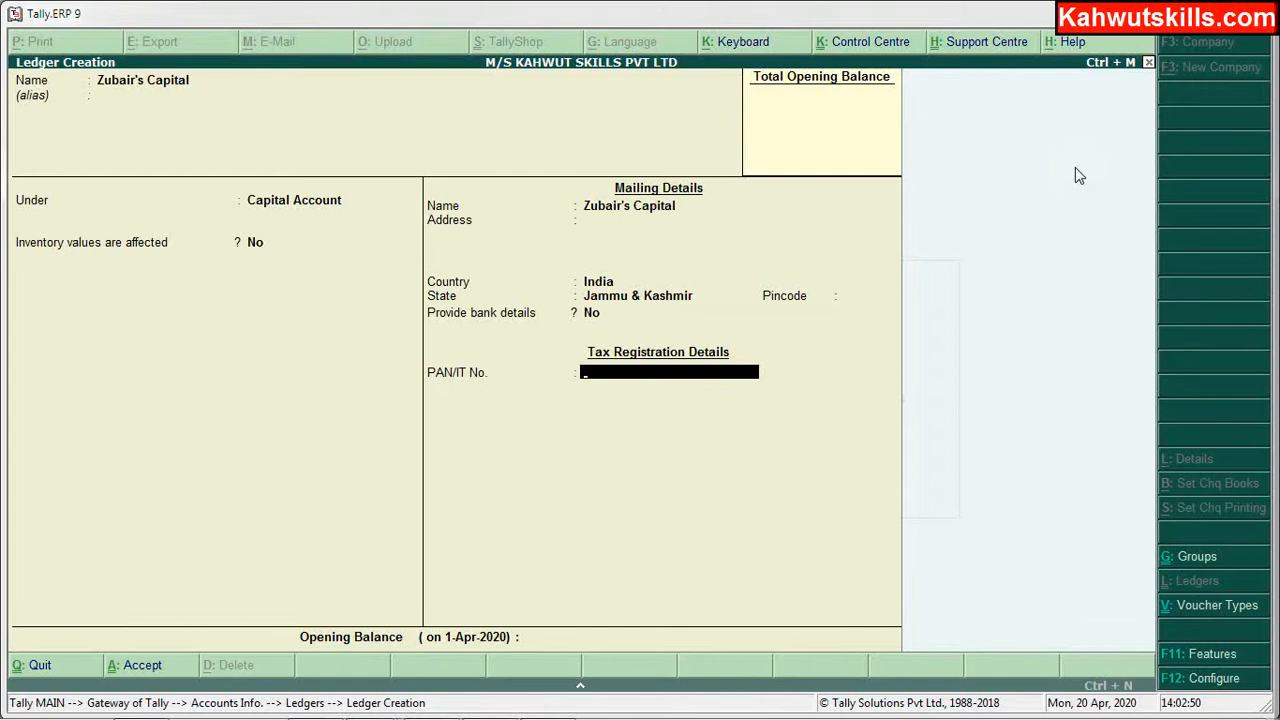
pyautogui.press('Return')
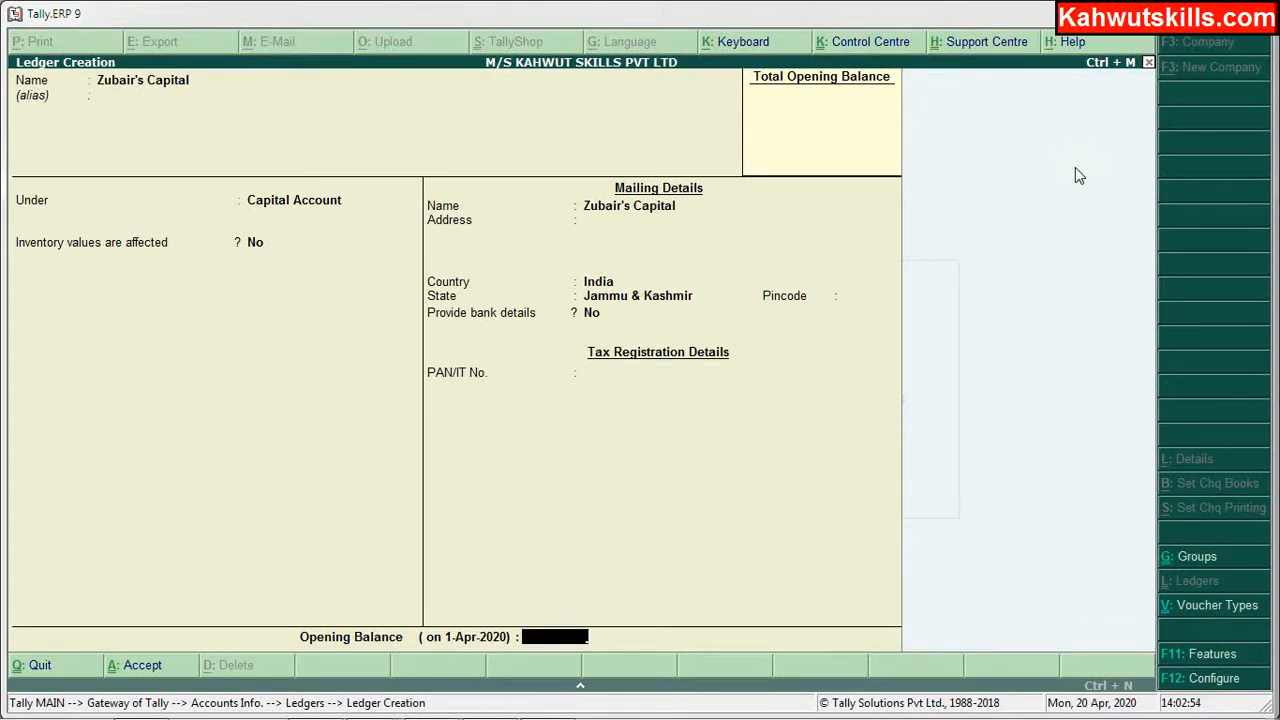
pyautogui.press('Return')
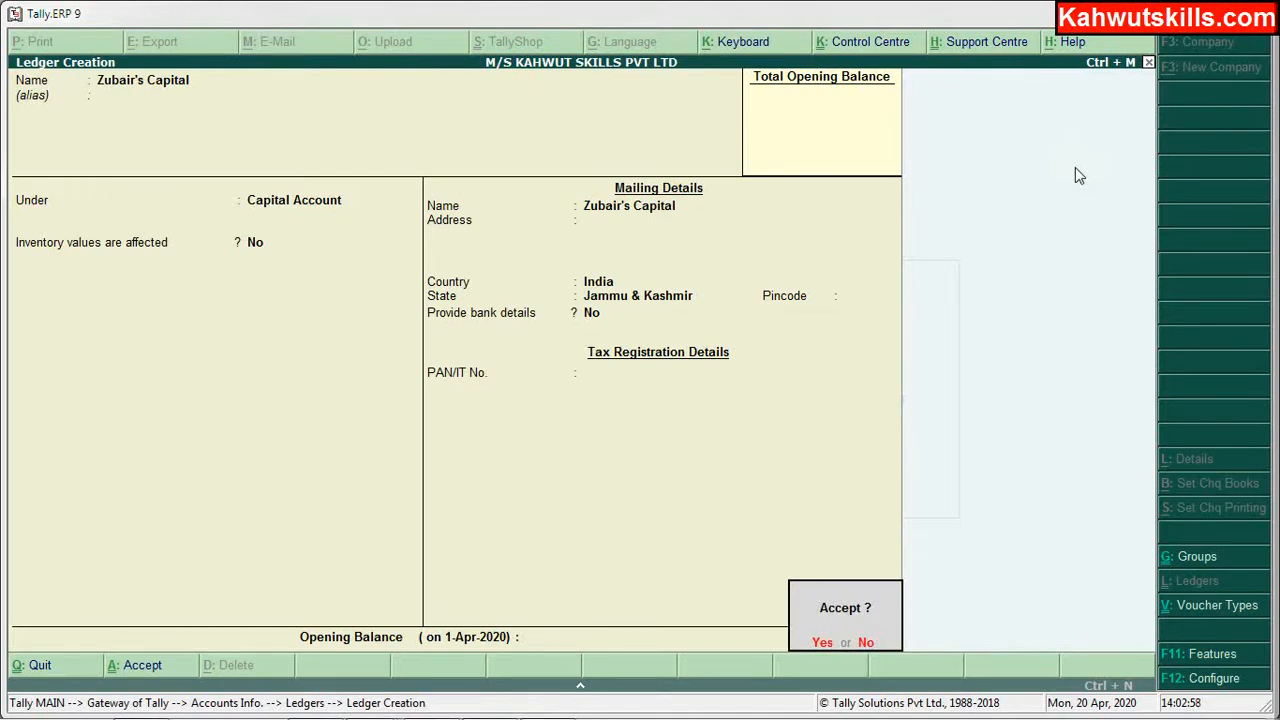
pyautogui.press('Return')
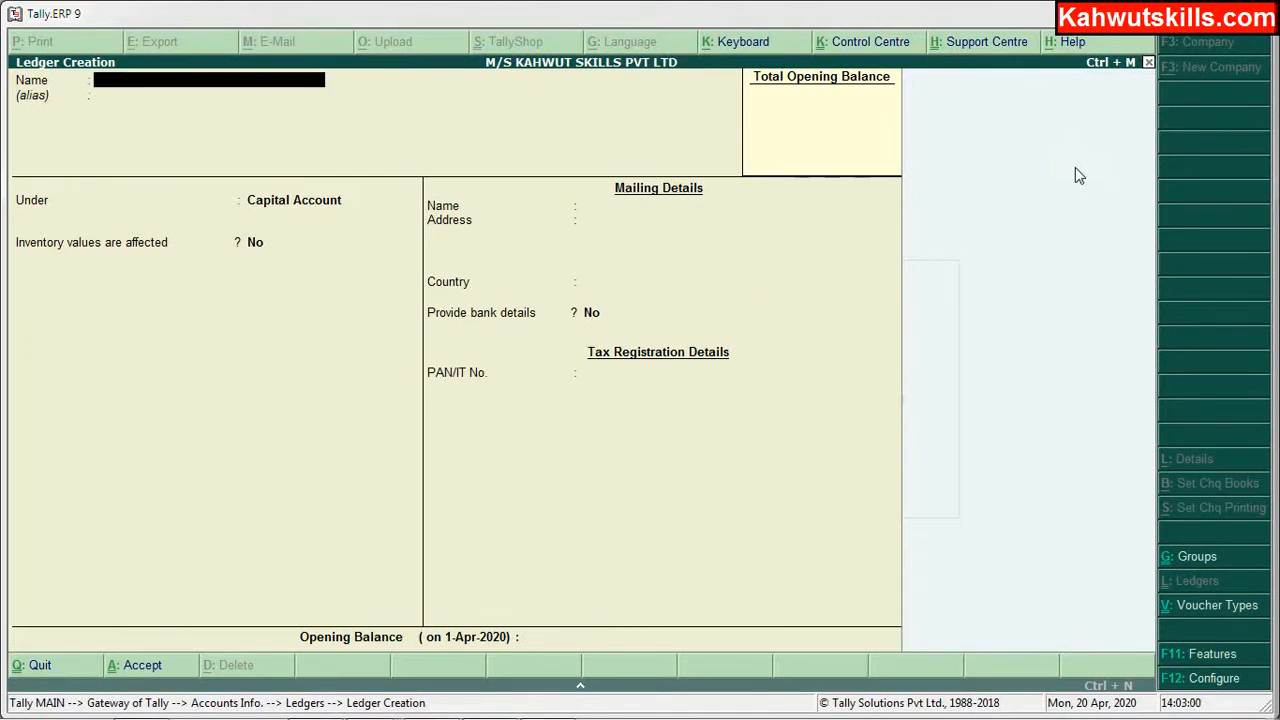
# Step: Create 'Mudasir's Capital' under Capital Account, then bring the Excel list back up
pyautogui.write("Mudasir's Capital")
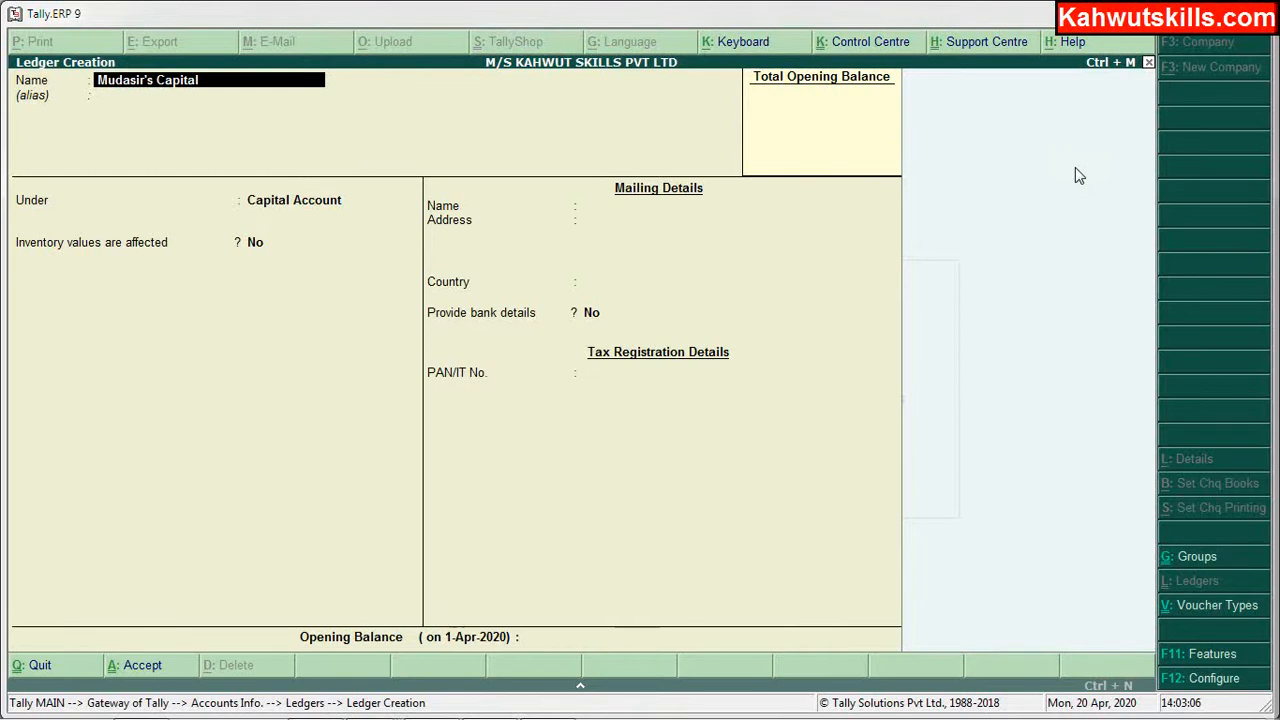
pyautogui.press('Return')
pyautogui.press('Return')
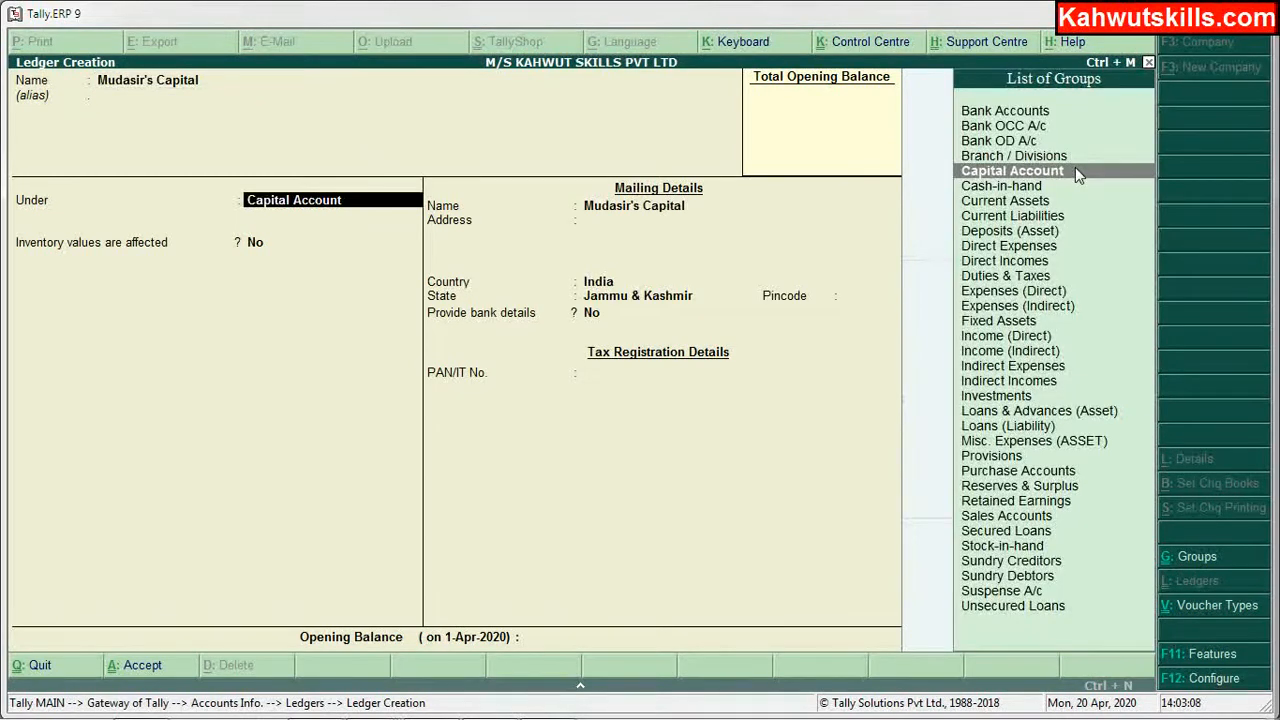
pyautogui.press('Return')
pyautogui.press('Return')
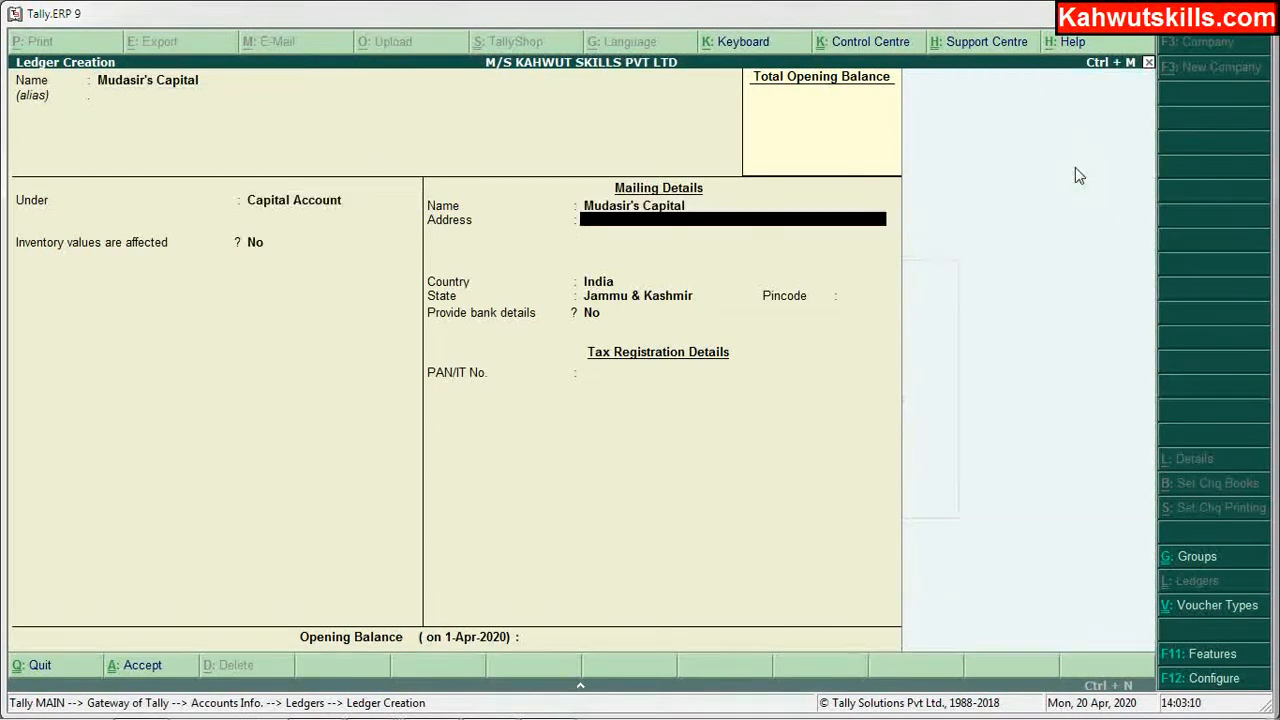
pyautogui.press('Return')
pyautogui.press('Return')
pyautogui.press('Return')
pyautogui.press('Return')
pyautogui.press('Return')
pyautogui.press('Return')
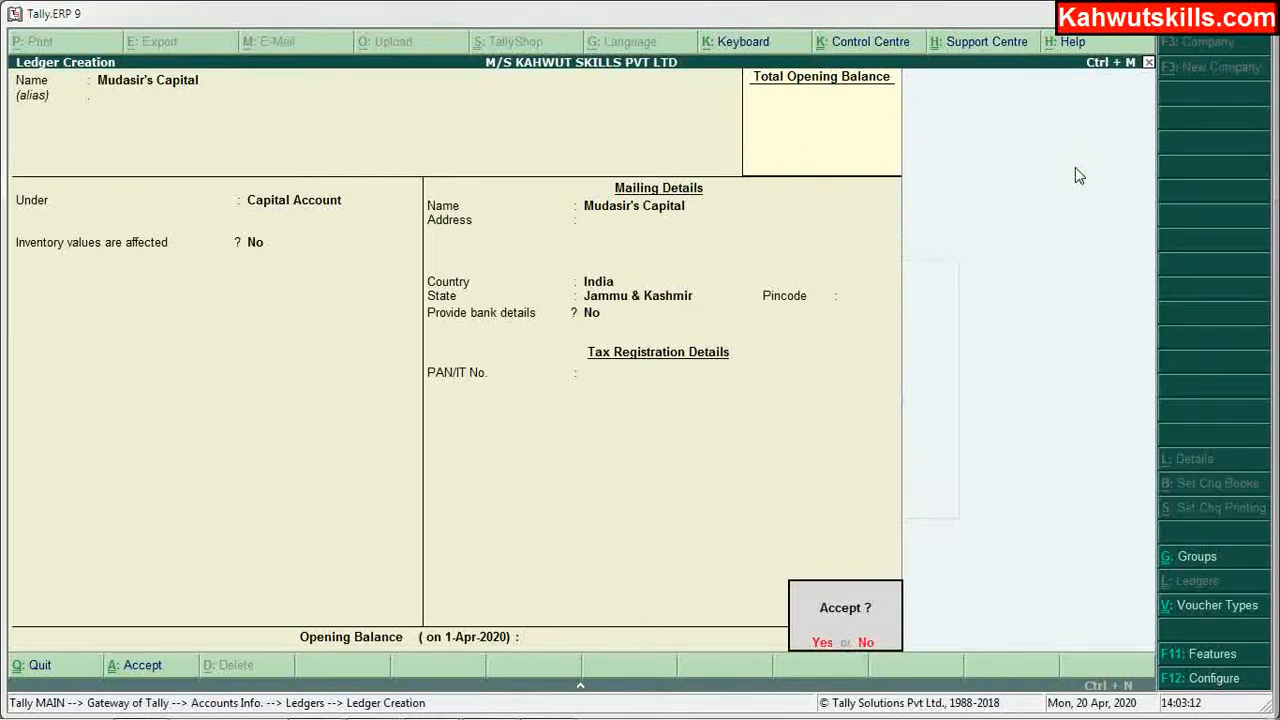
pyautogui.press('Return')
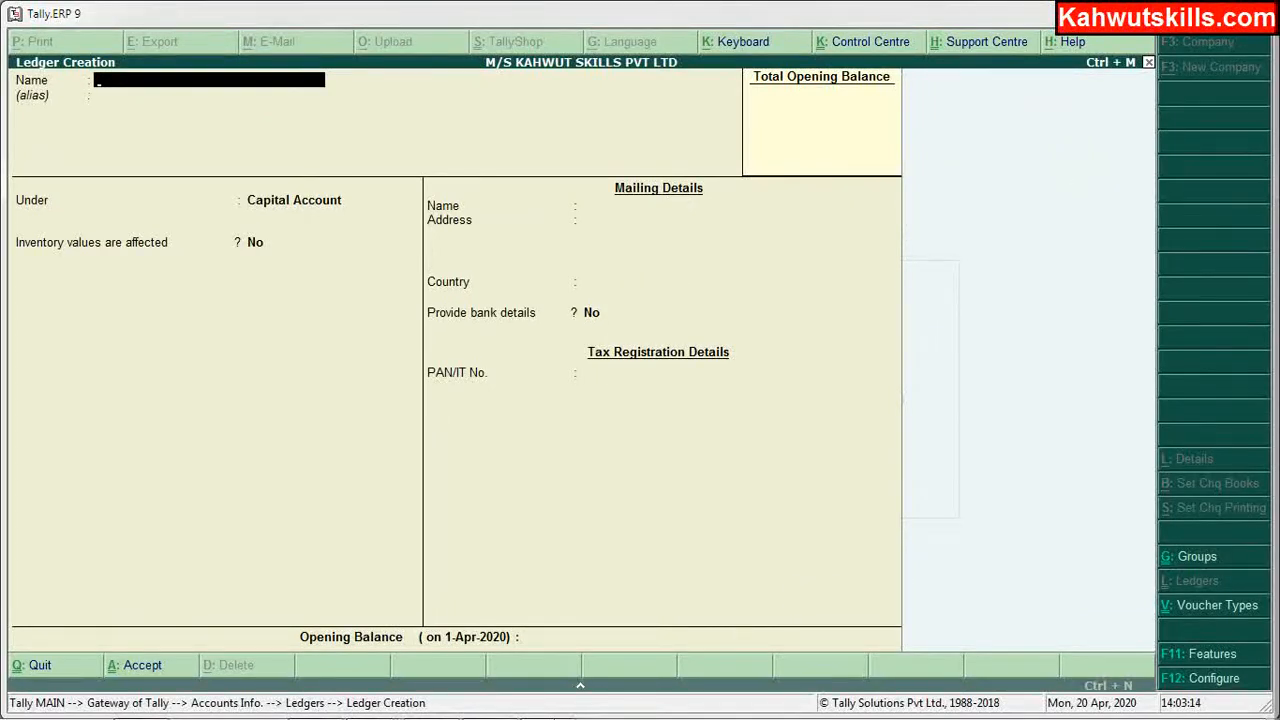
pyautogui.moveTo(425, 705)
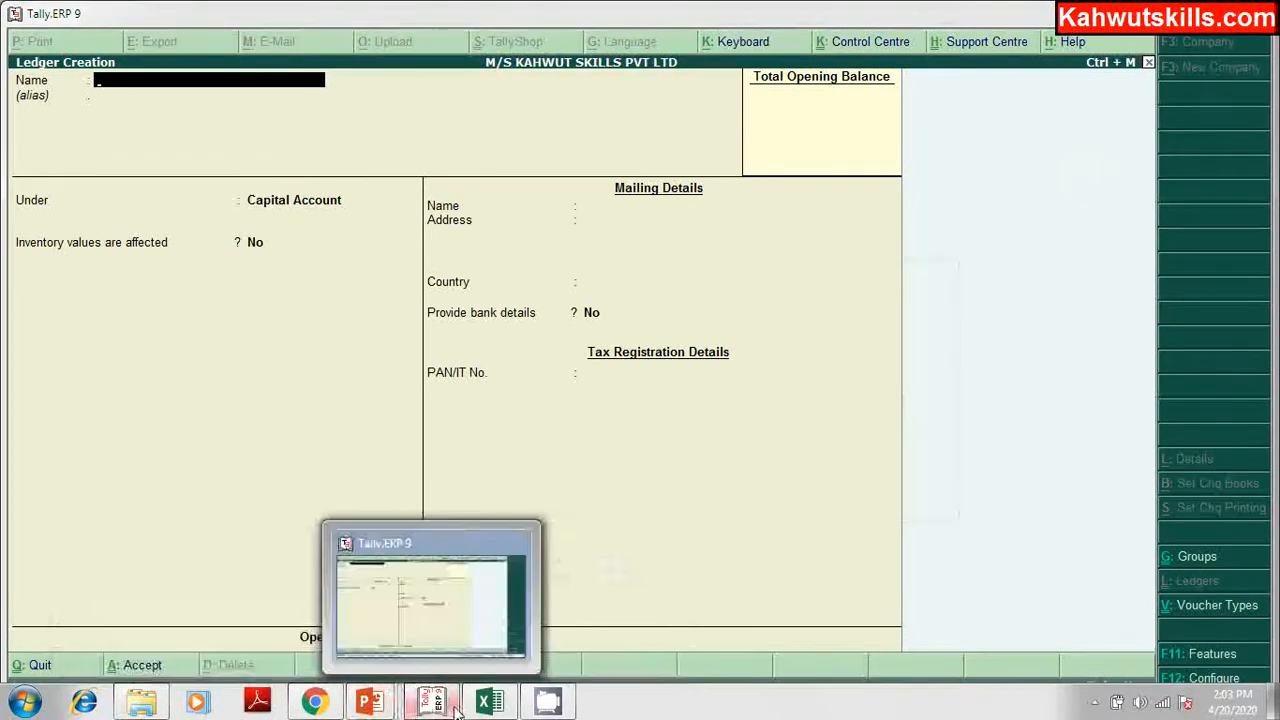
pyautogui.click(484, 703)
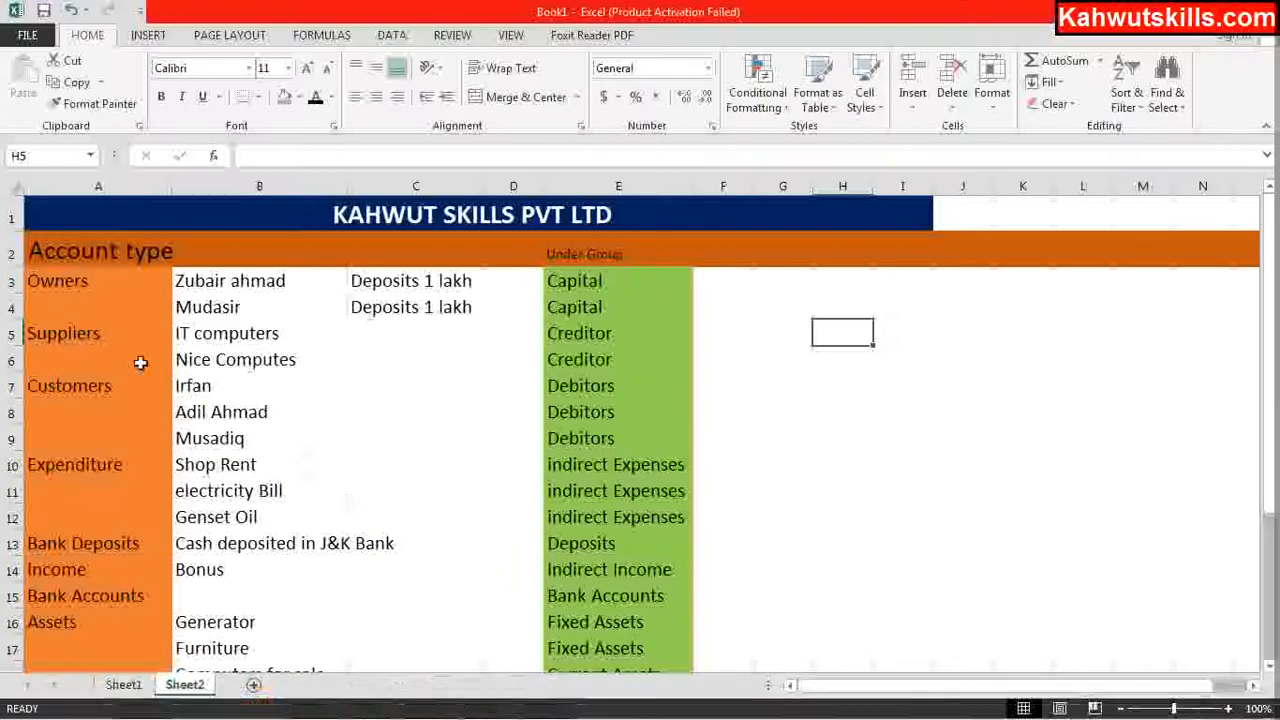
pyautogui.click(94, 334)
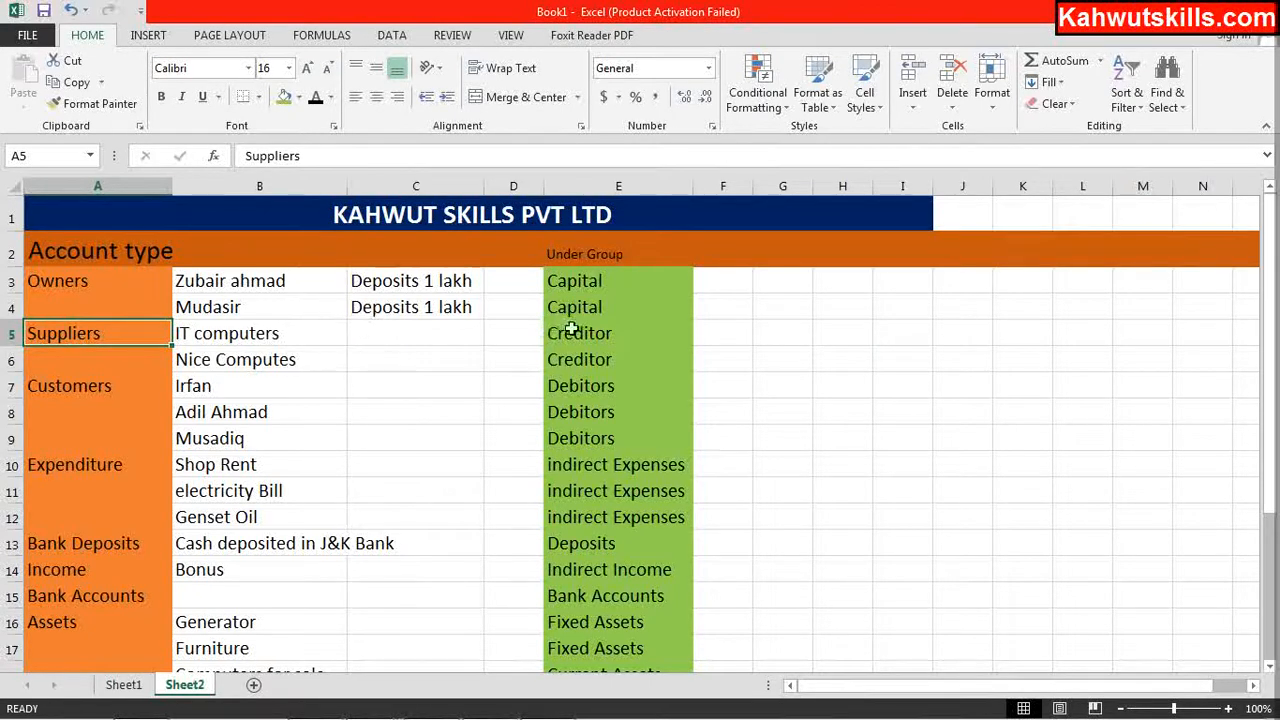
pyautogui.moveTo(449, 707)
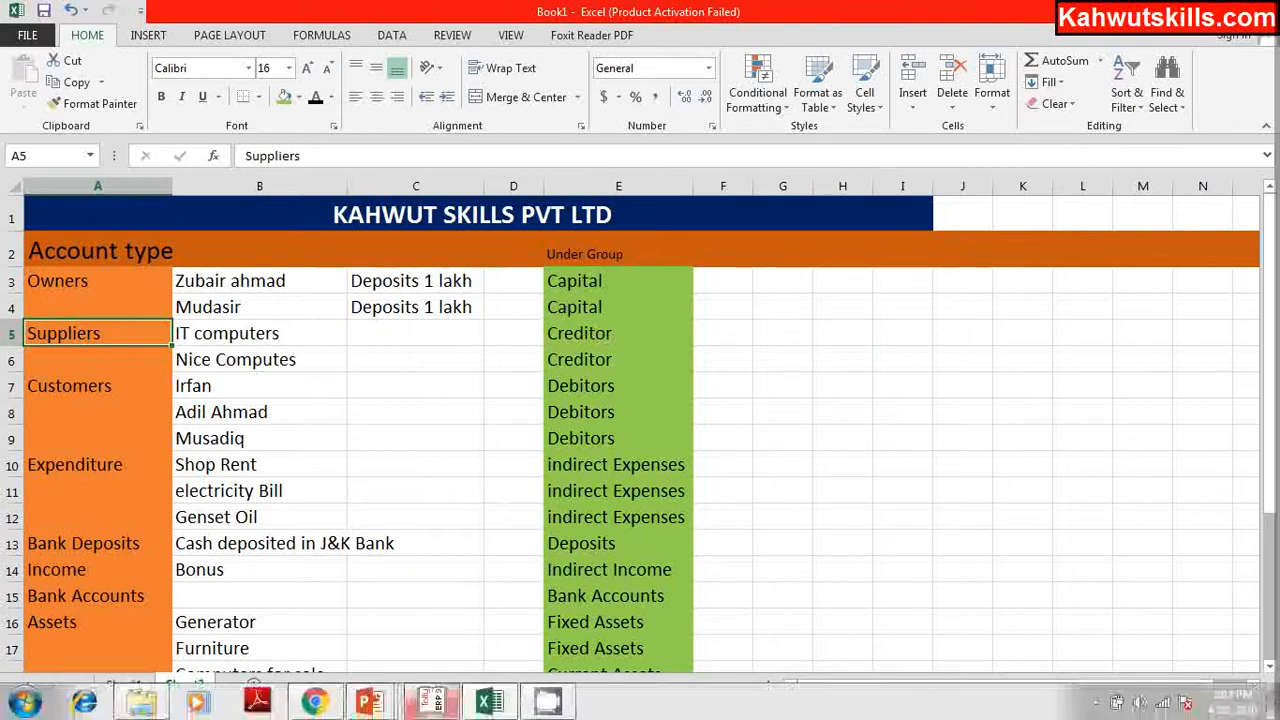
pyautogui.click(449, 707)
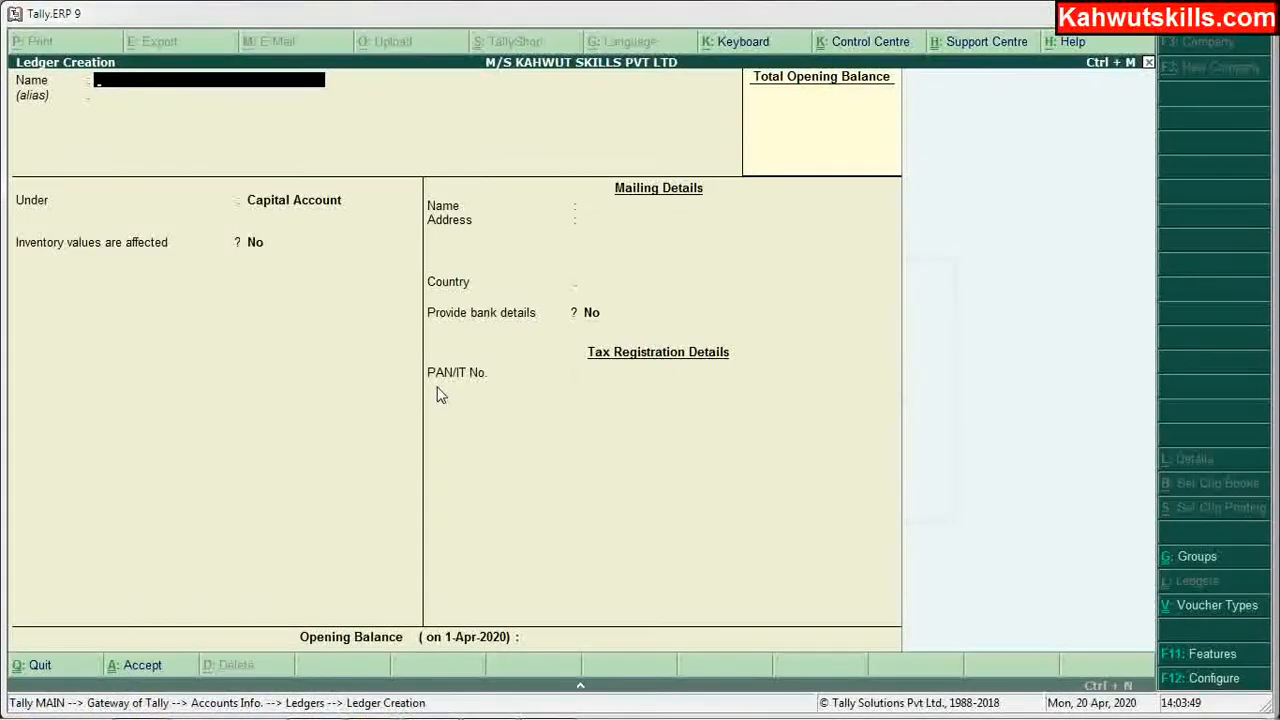
# Step: Create 'M/s it Computers Cr' under Sundry Creditors with bill-by-bill balances kept on
pyautogui.write('M')
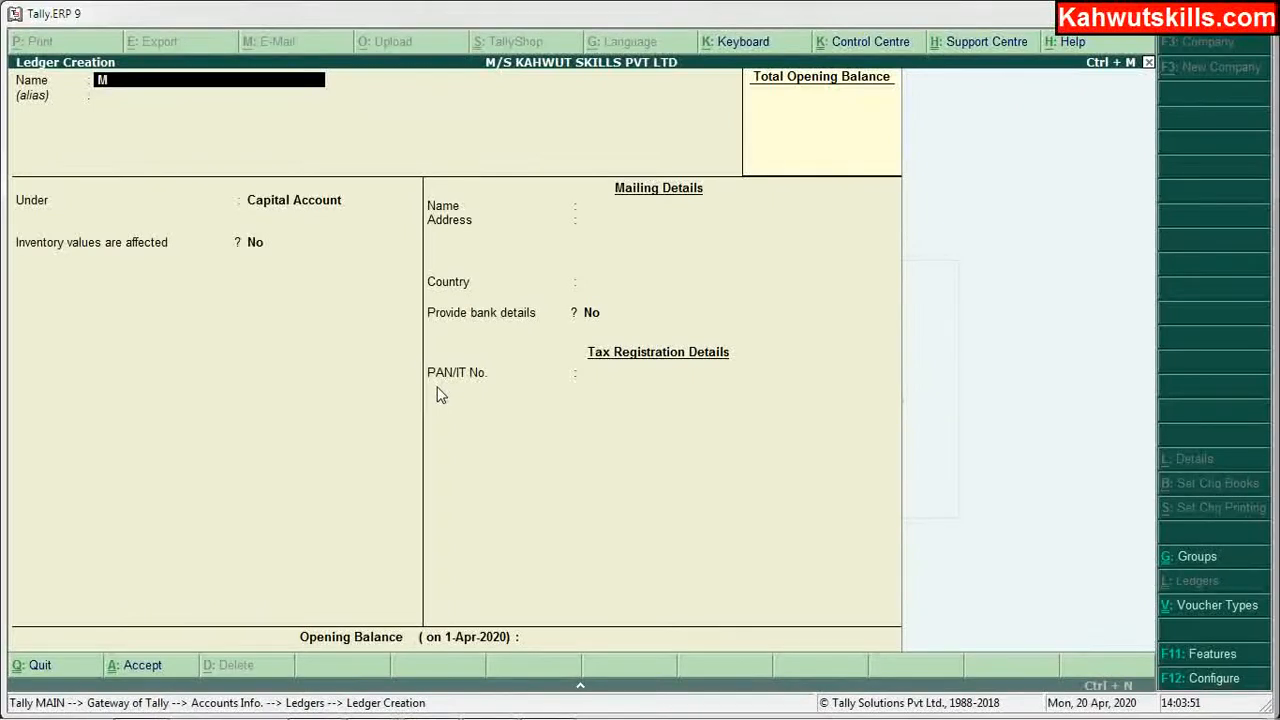
pyautogui.write('/s it Computers')
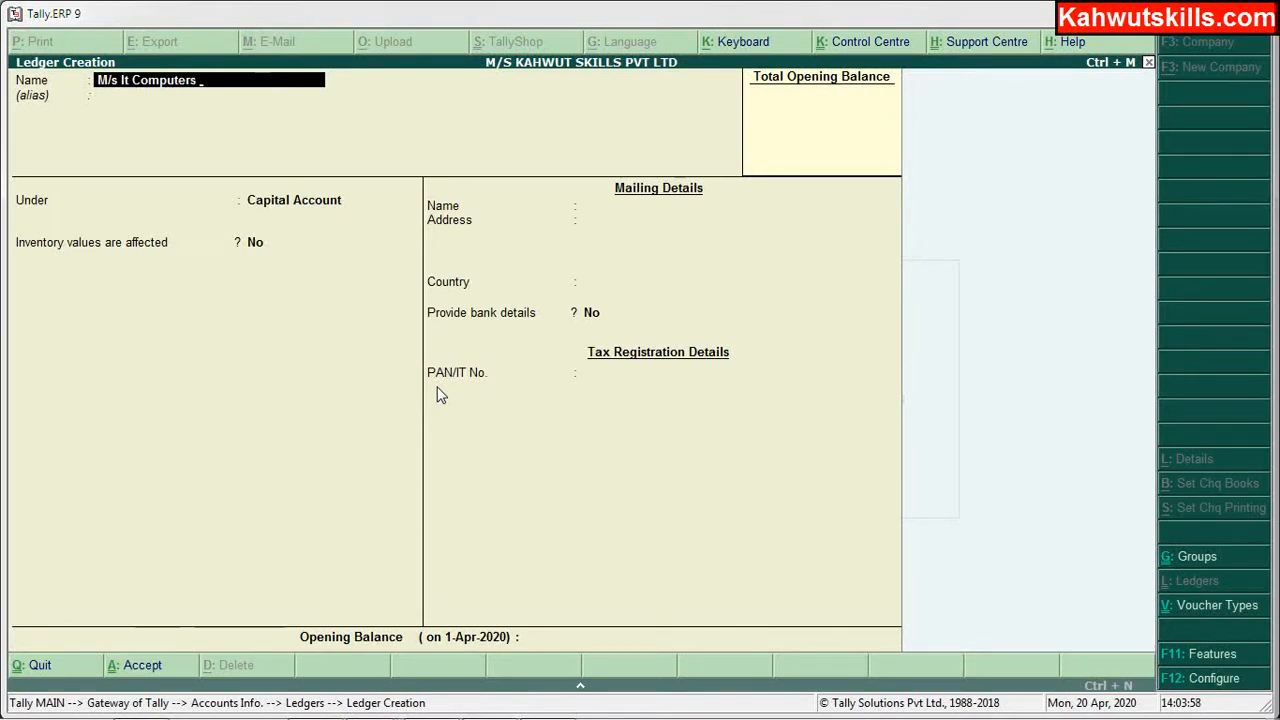
pyautogui.write(' Cr')
pyautogui.press('Return')
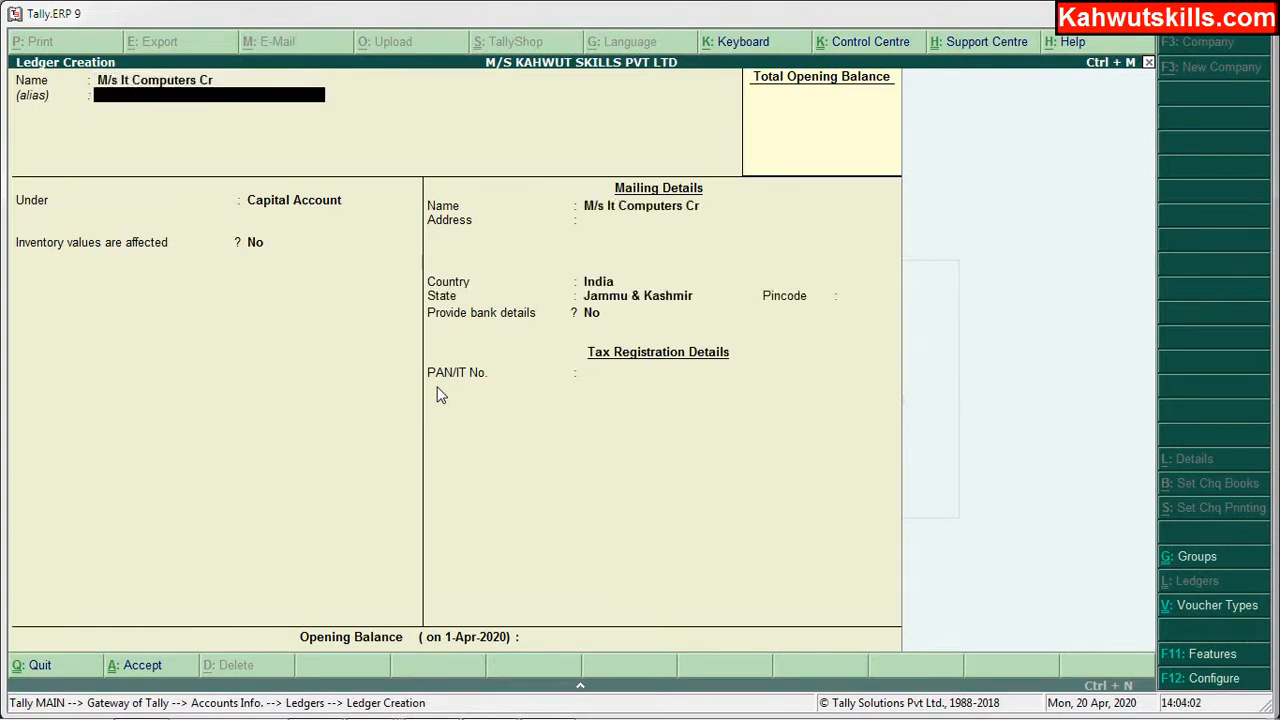
pyautogui.press('Return')
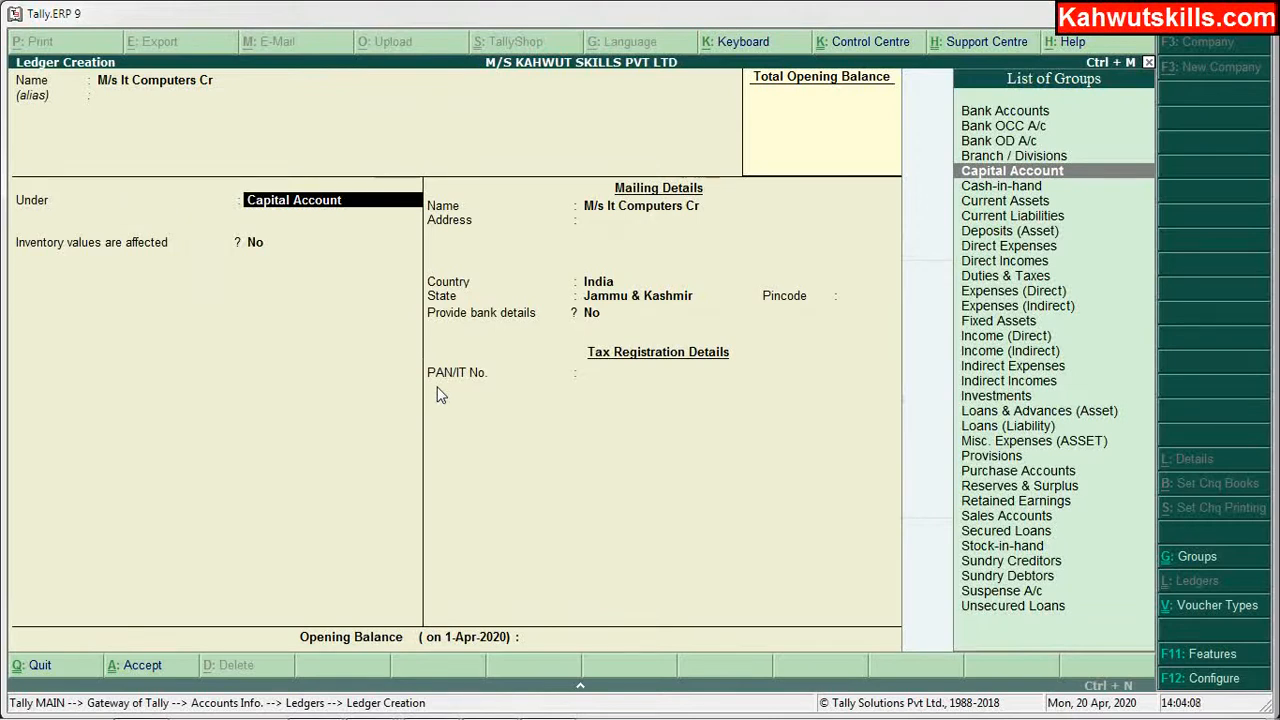
pyautogui.write('S')
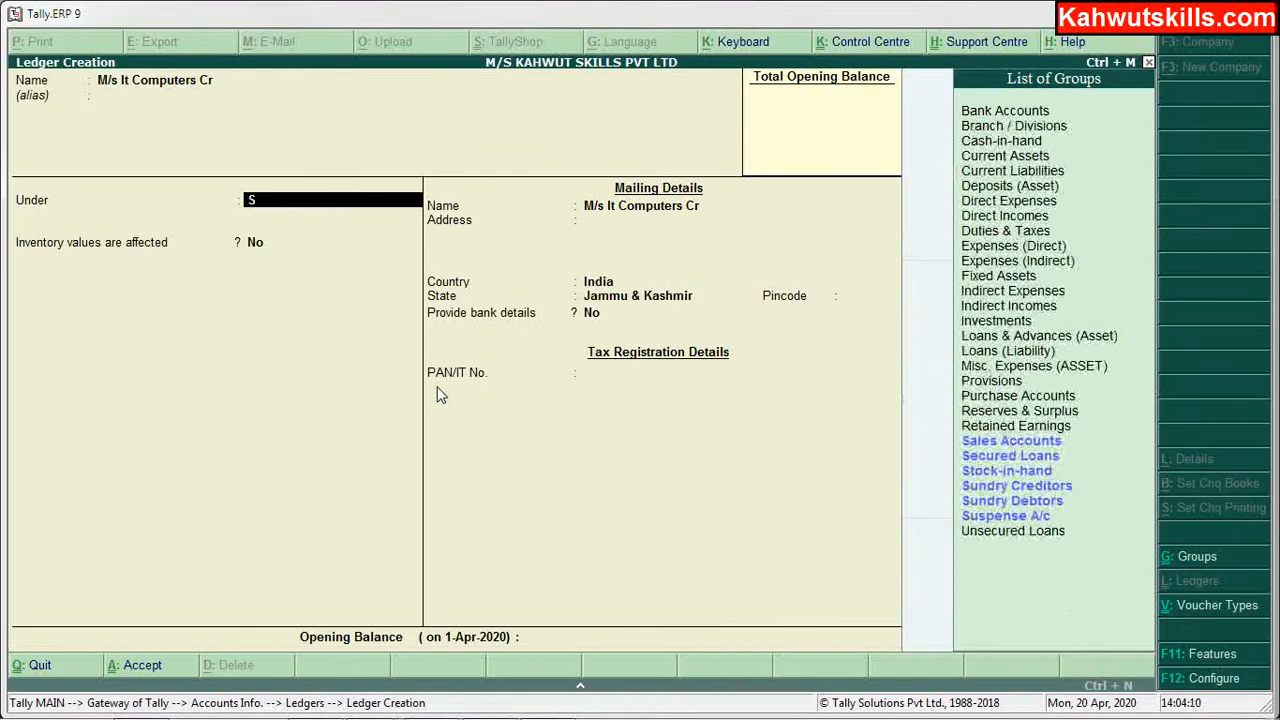
pyautogui.press('Down')
pyautogui.press('Down')
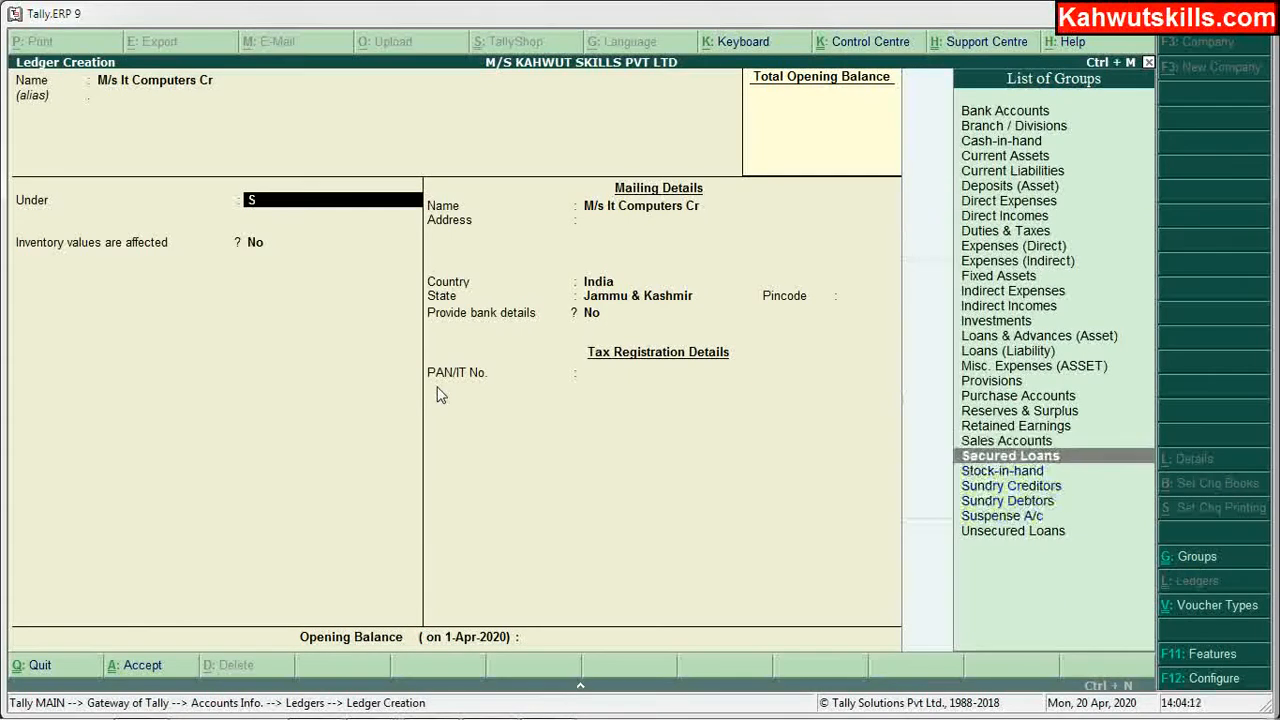
pyautogui.press('Down')
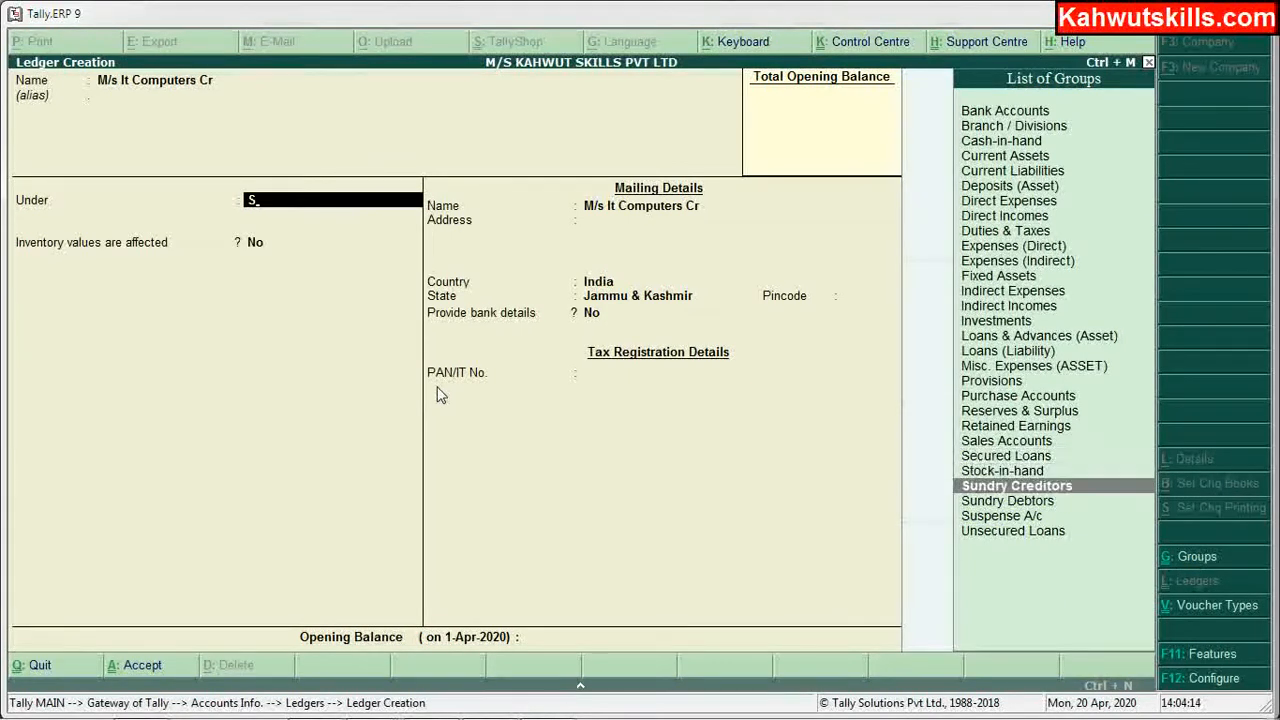
pyautogui.press('Return')
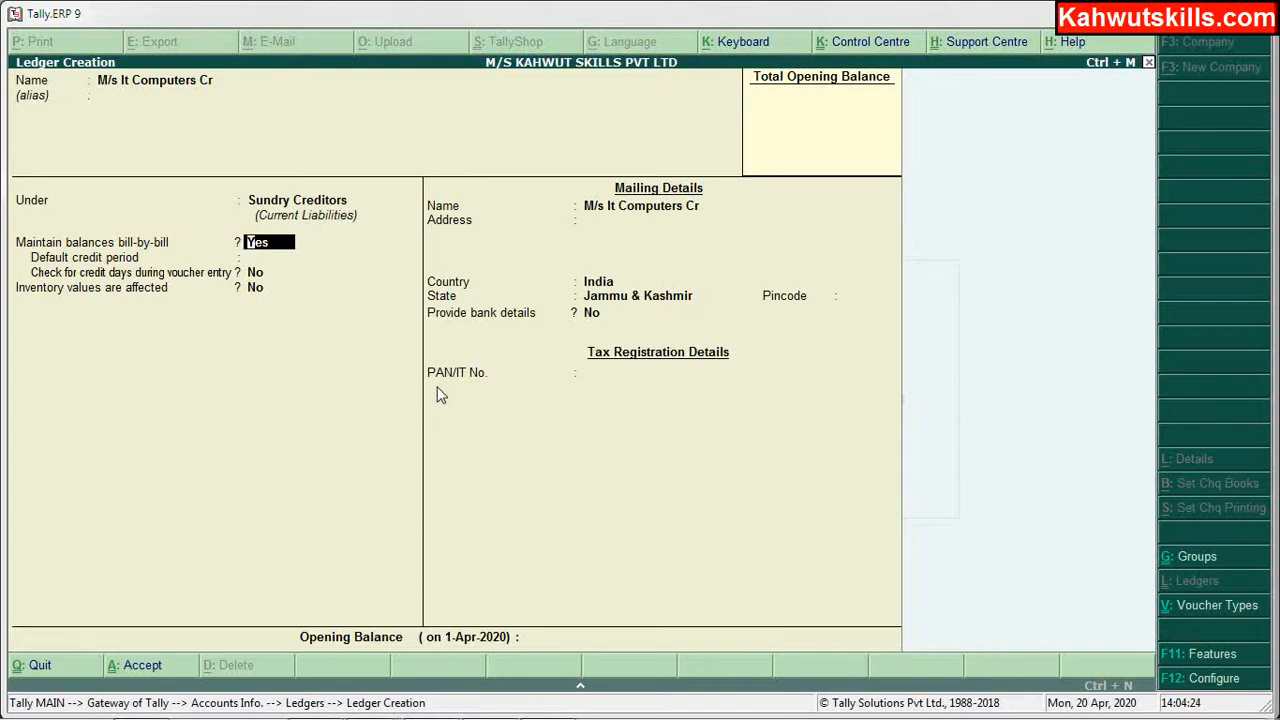
pyautogui.press('Return')
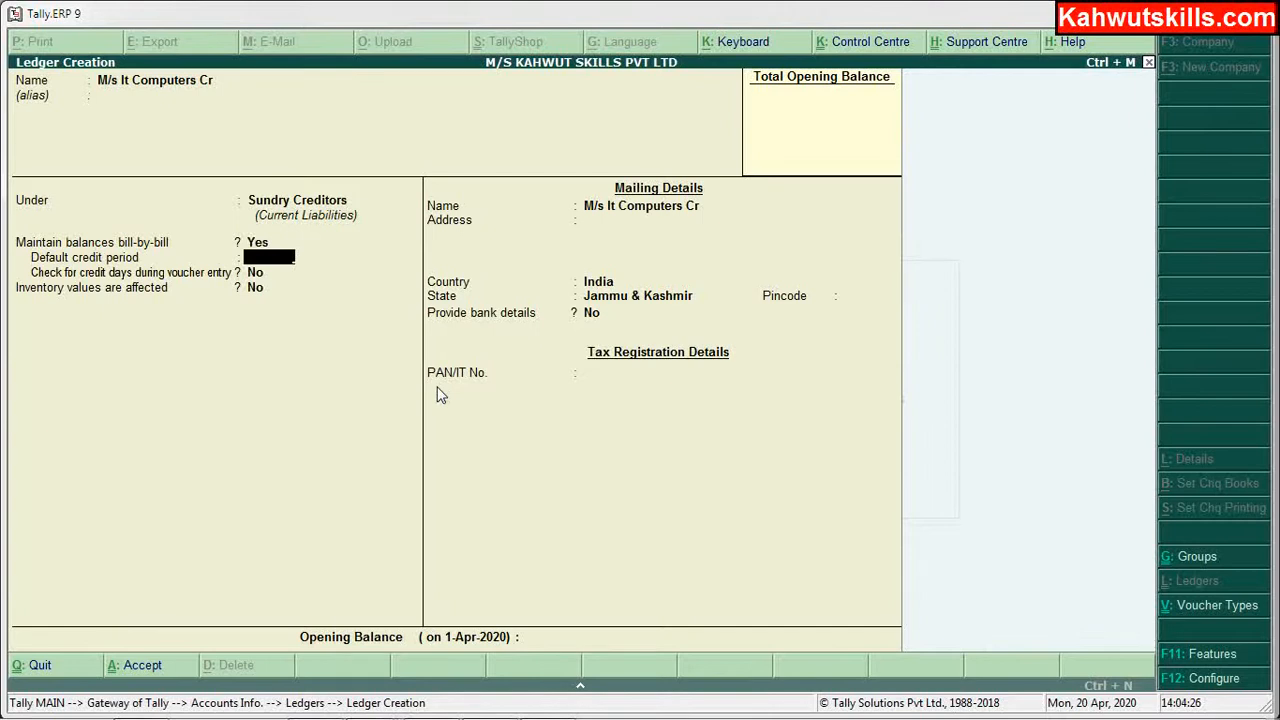
pyautogui.press('Return')
pyautogui.press('Return')
pyautogui.press('Return')
pyautogui.press('Return')
pyautogui.press('Return')
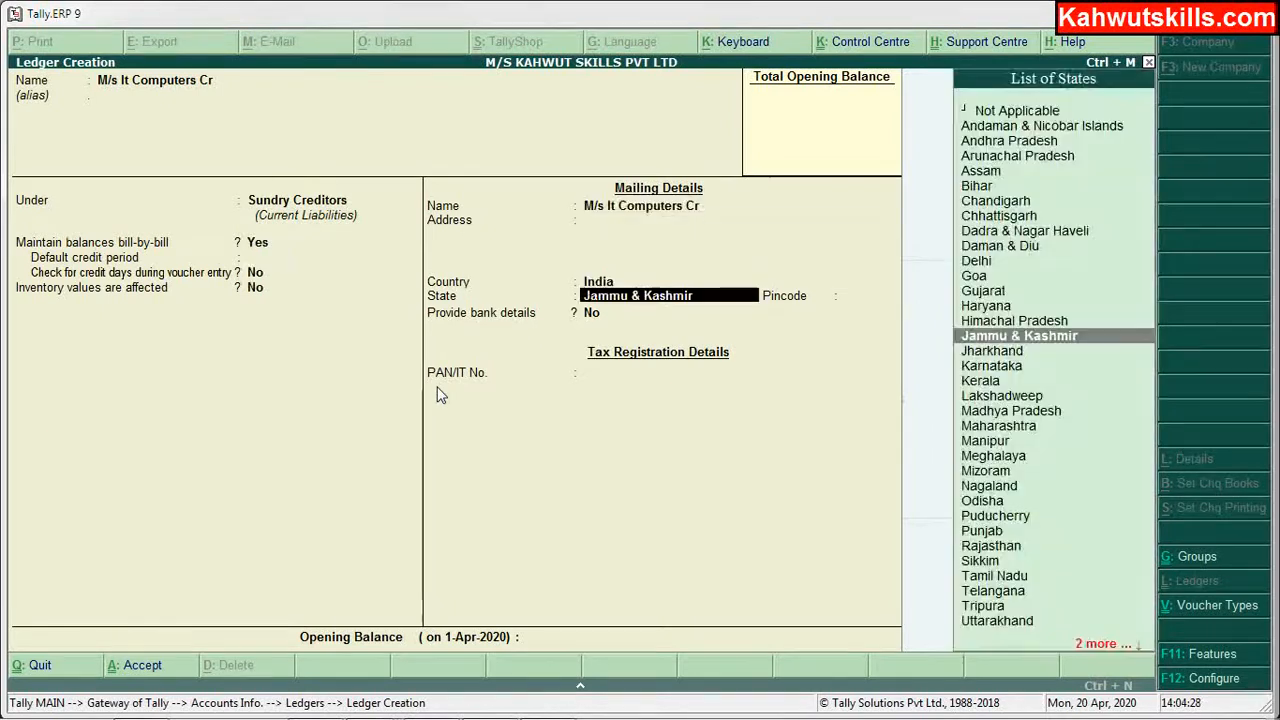
pyautogui.press('Return')
pyautogui.press('Return')
pyautogui.press('Return')
pyautogui.press('Return')
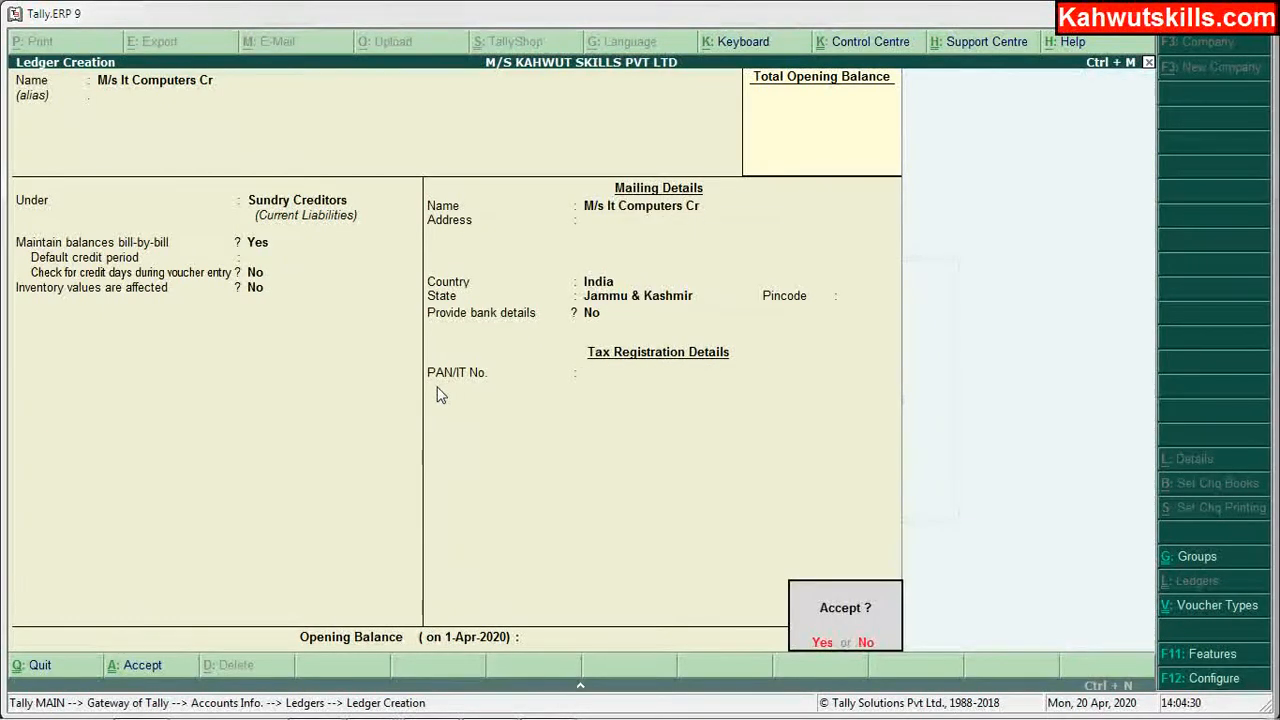
pyautogui.press('Return')
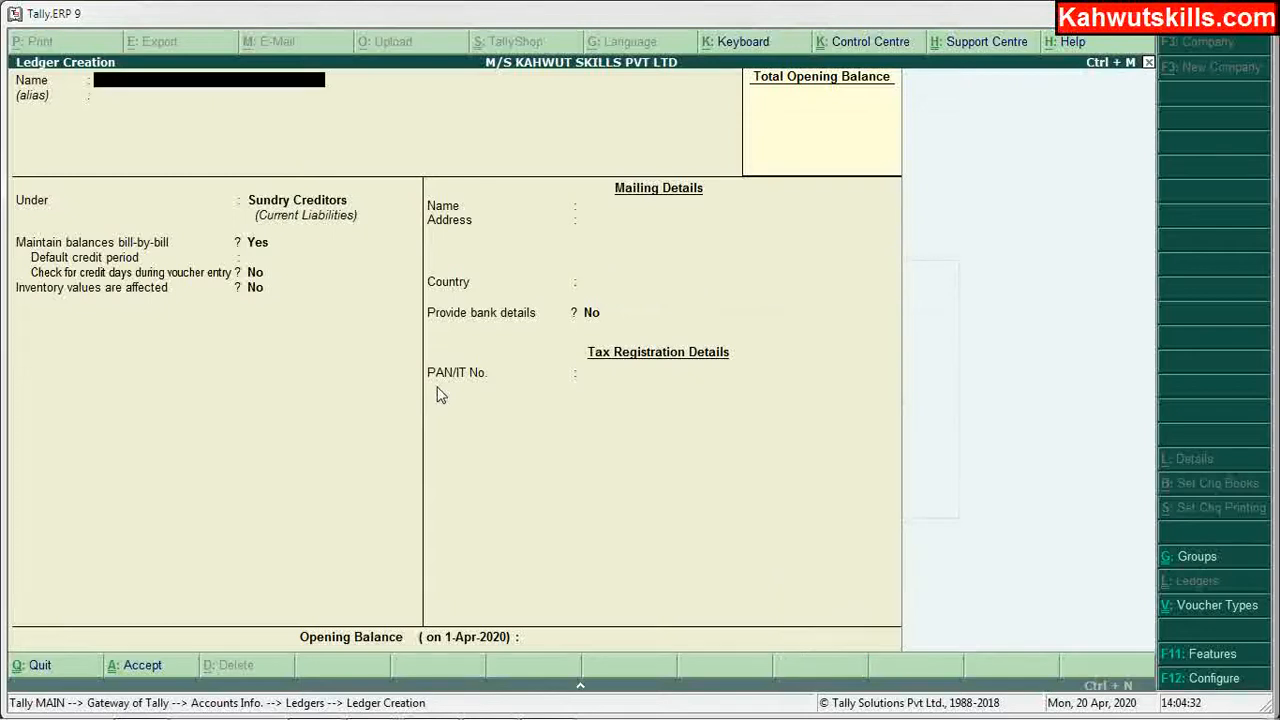
# Step: After checking the Excel list, create 'M/s Nice Computers Cr' under Sundry Creditors and save it with Ctrl+A
pyautogui.write('M/s')
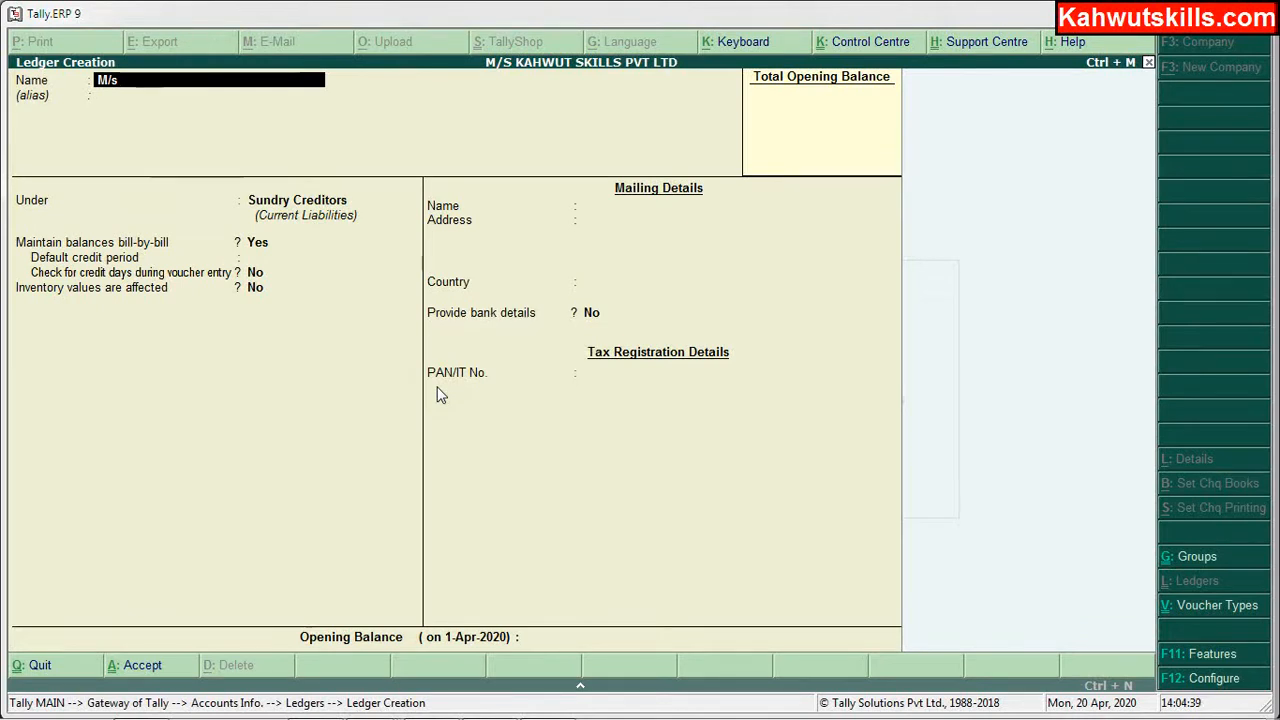
pyautogui.moveTo(490, 717)
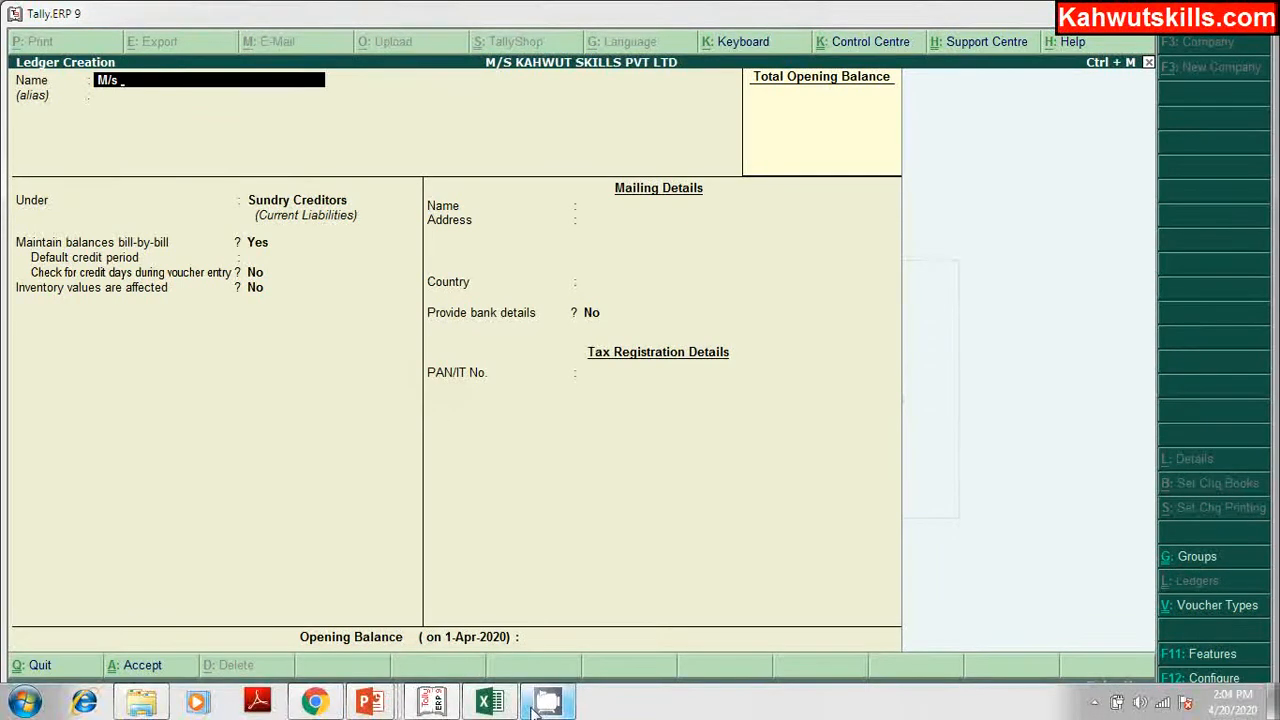
pyautogui.click(406, 528)
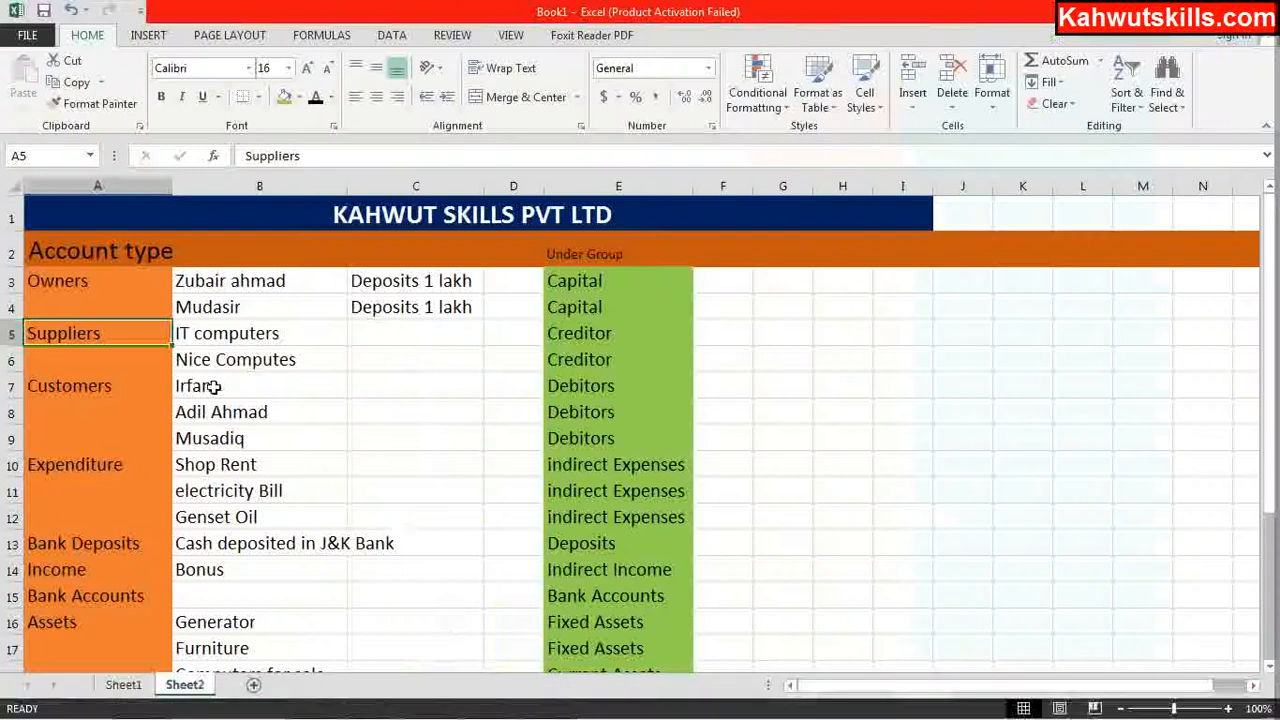
pyautogui.click(431, 702)
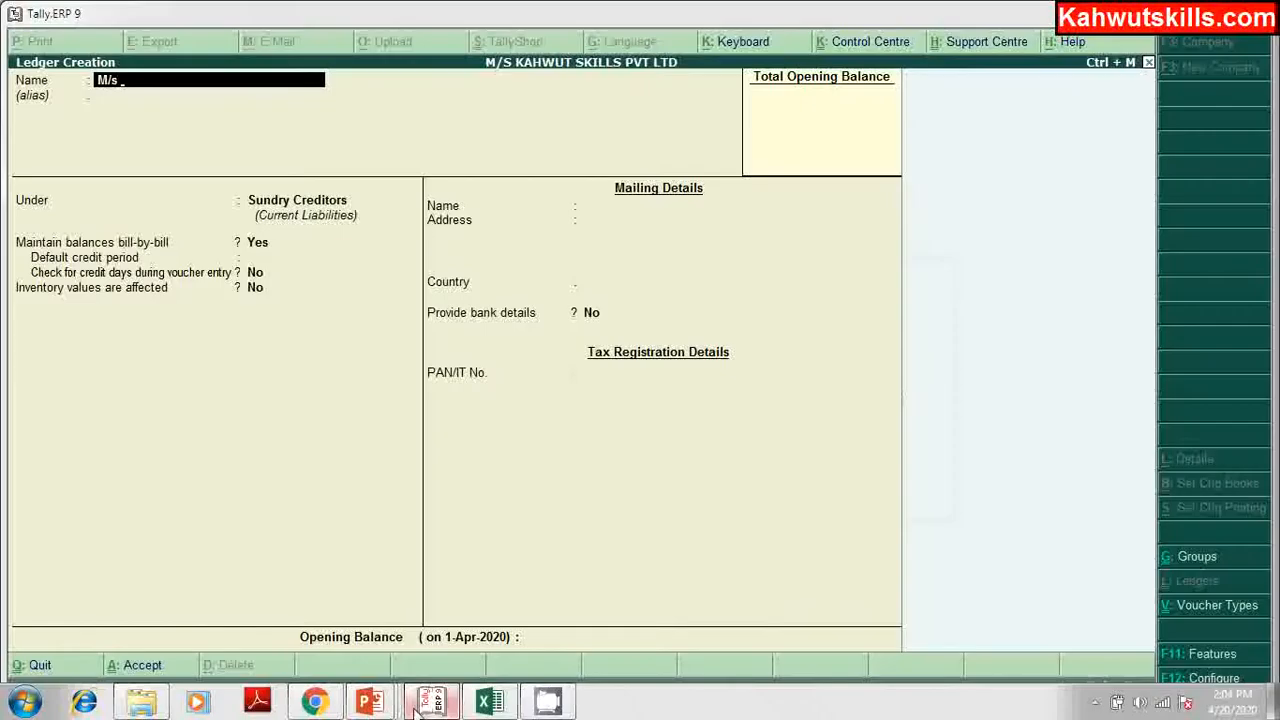
pyautogui.write('N')
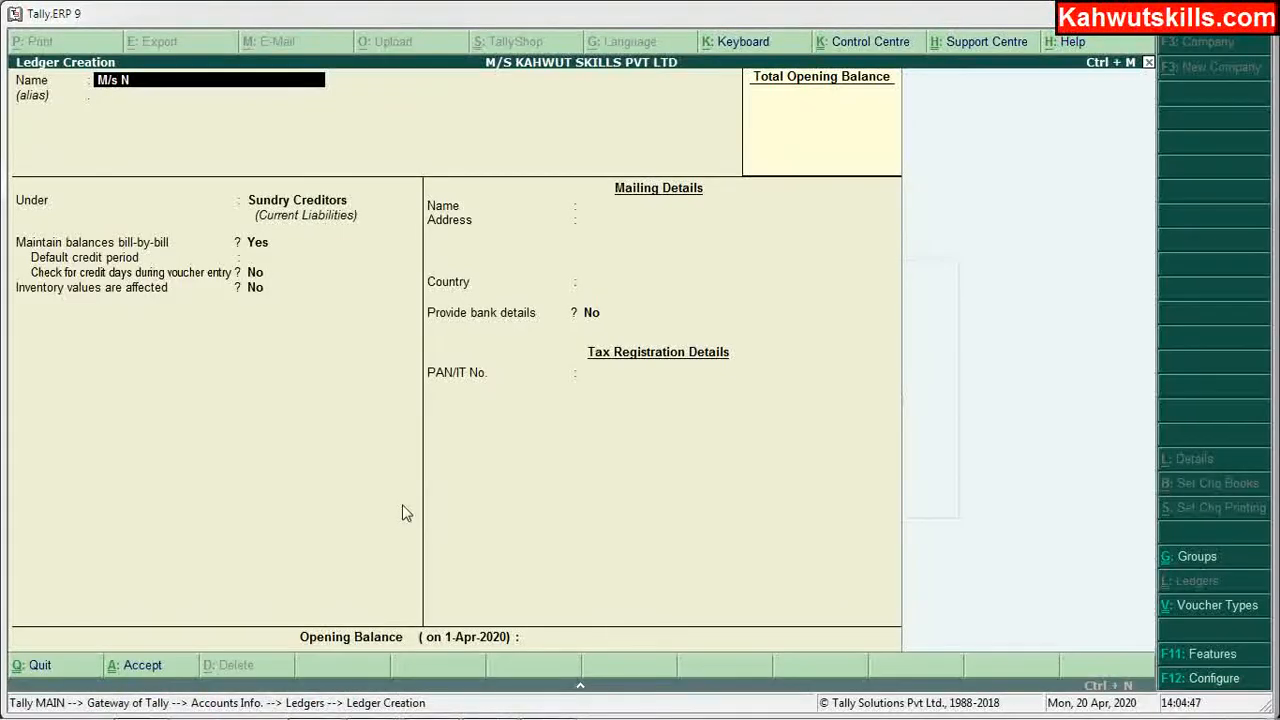
pyautogui.write('ice Computers Cr')
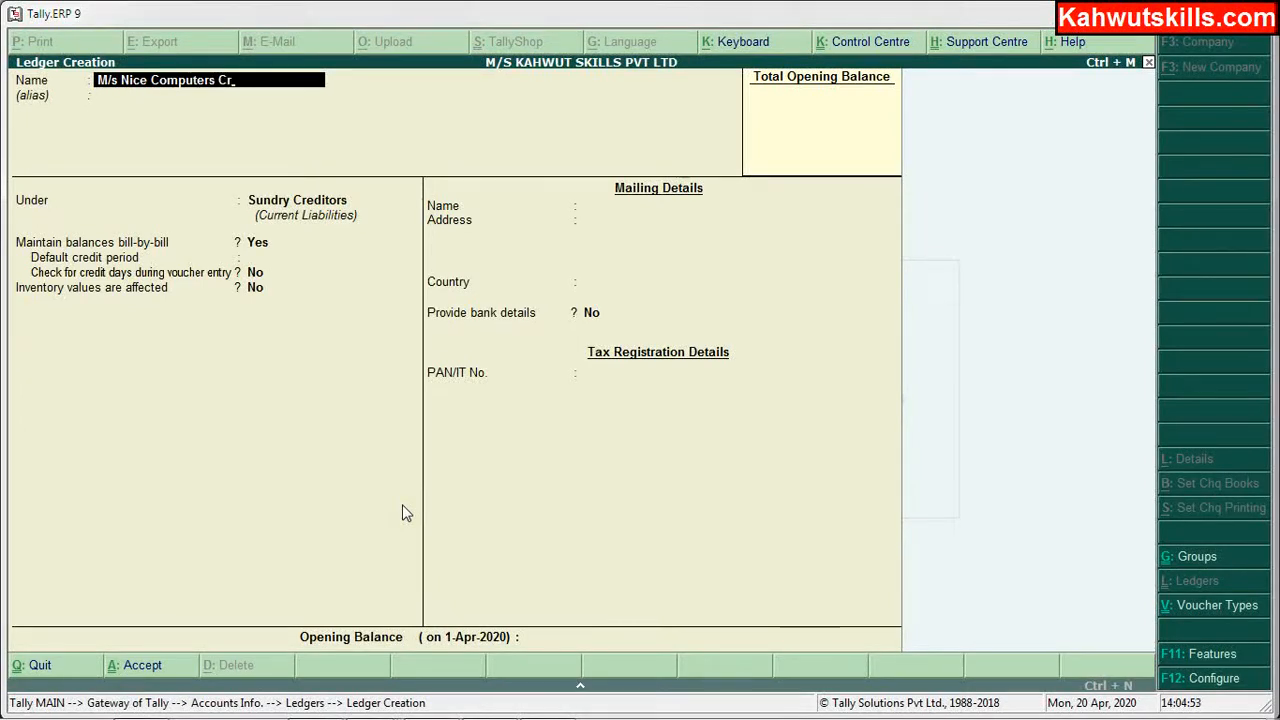
pyautogui.press('Return')
pyautogui.press('Return')
pyautogui.press('Return')
pyautogui.press('Return')
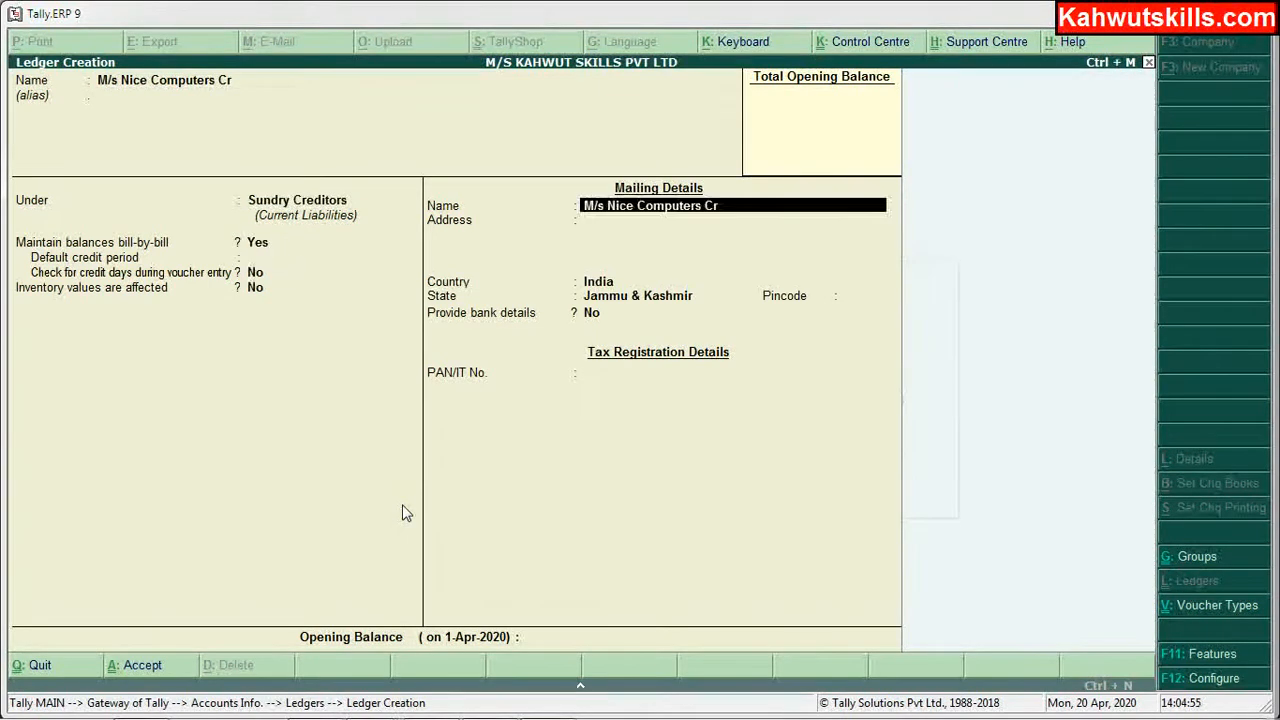
pyautogui.press('Return')
pyautogui.press('Return')
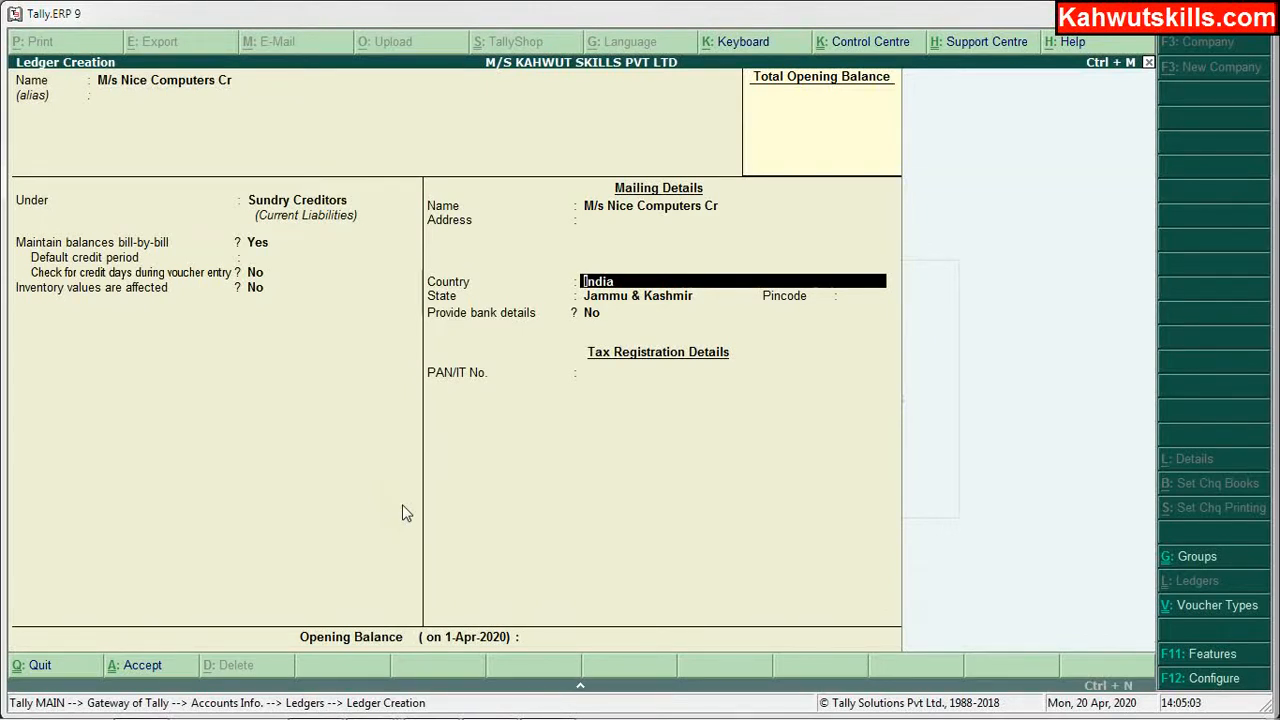
pyautogui.hotkey('ctrl', 'a')
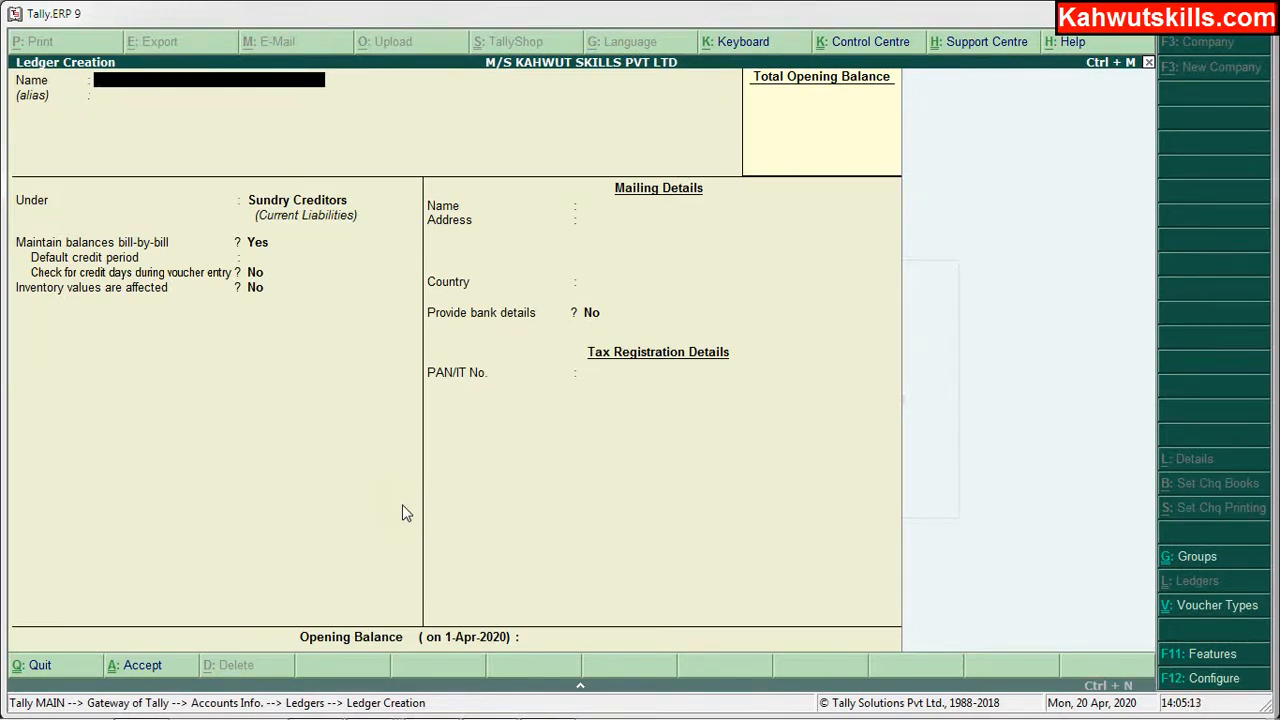
# Step: Quit ledger creation and review the six-ledger list down to M/s It Computers Cr
pyautogui.press('Escape')
pyautogui.press('y')
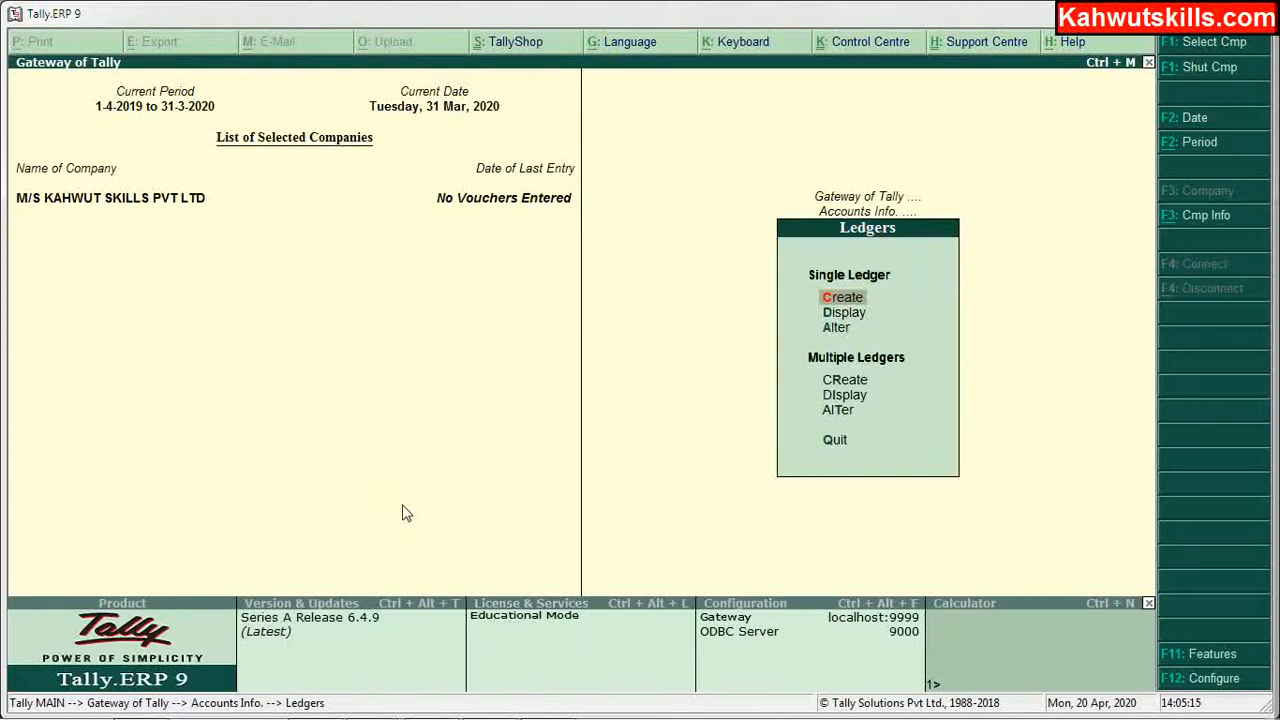
pyautogui.press('Down')
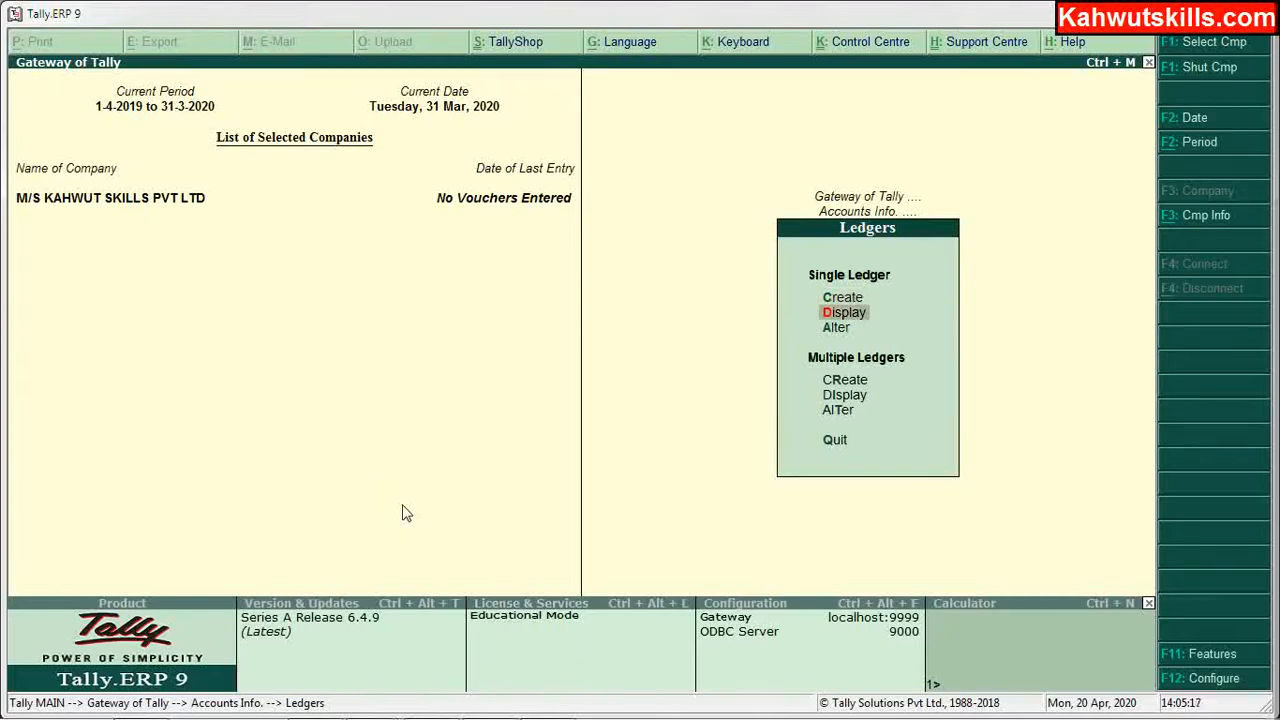
pyautogui.press('Return')
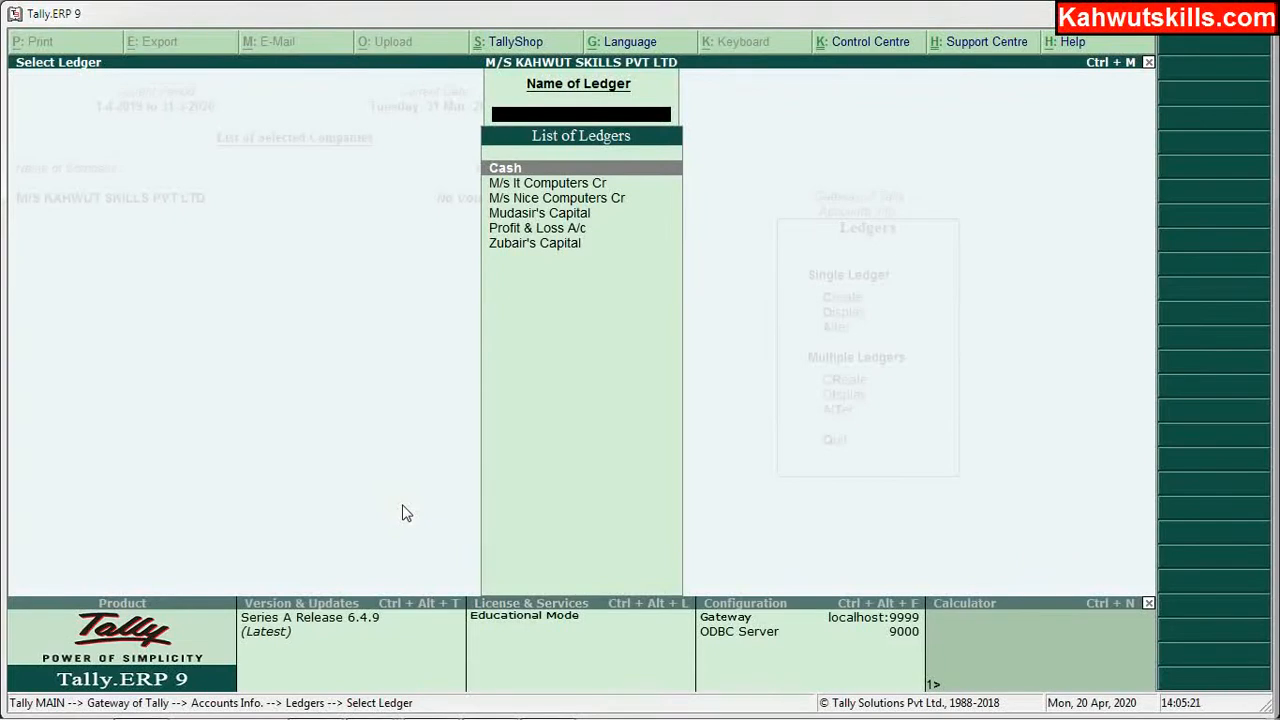
pyautogui.press('Down')
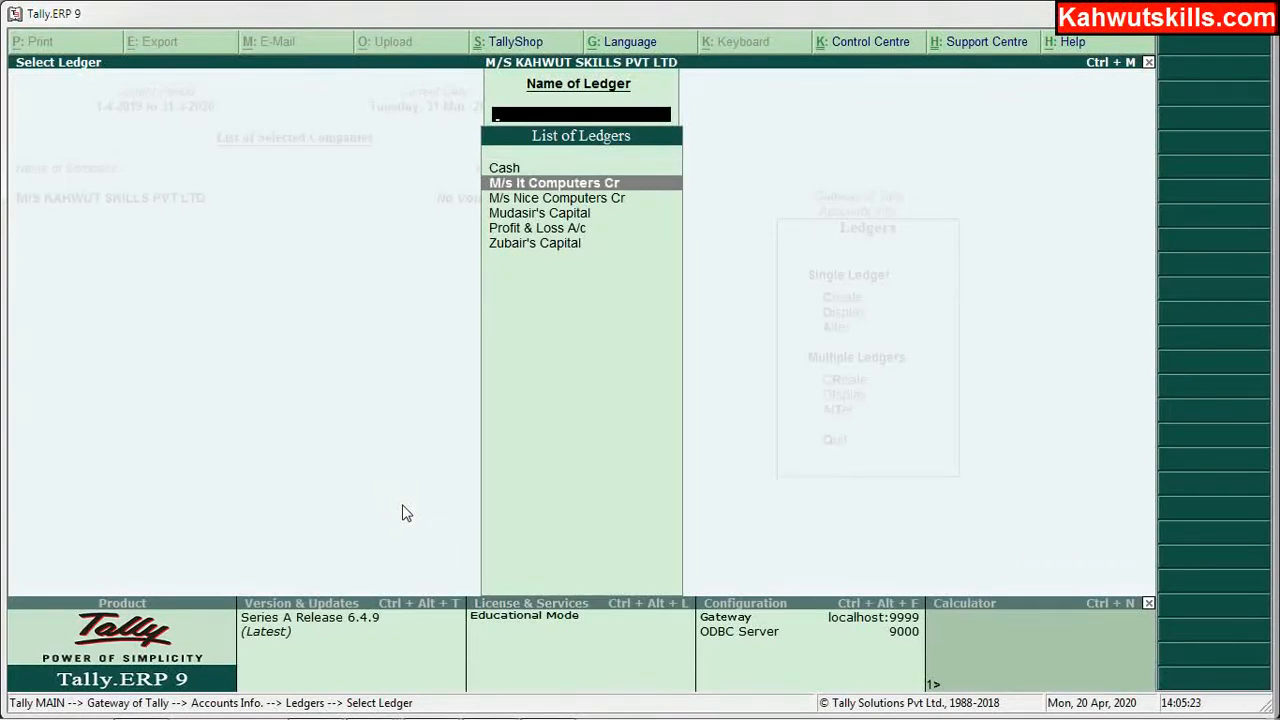
pyautogui.press('Escape')
pyautogui.moveTo(388, 717)
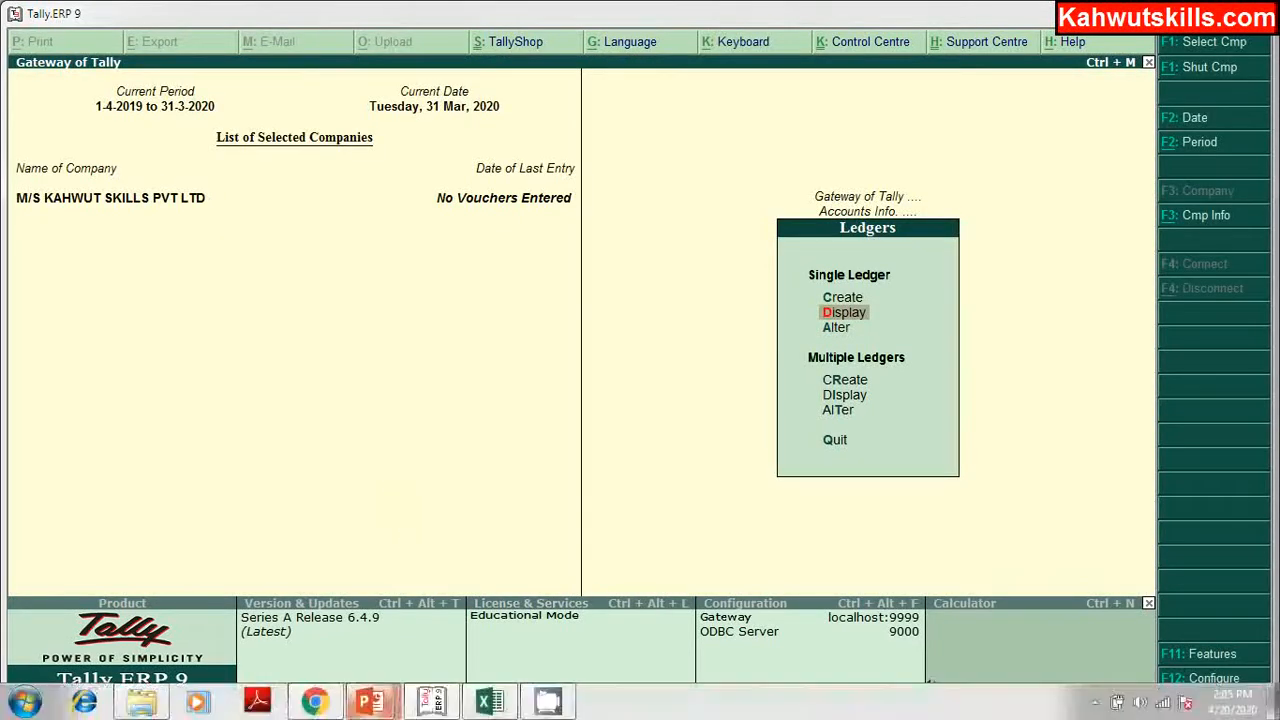
pyautogui.click(489, 703)
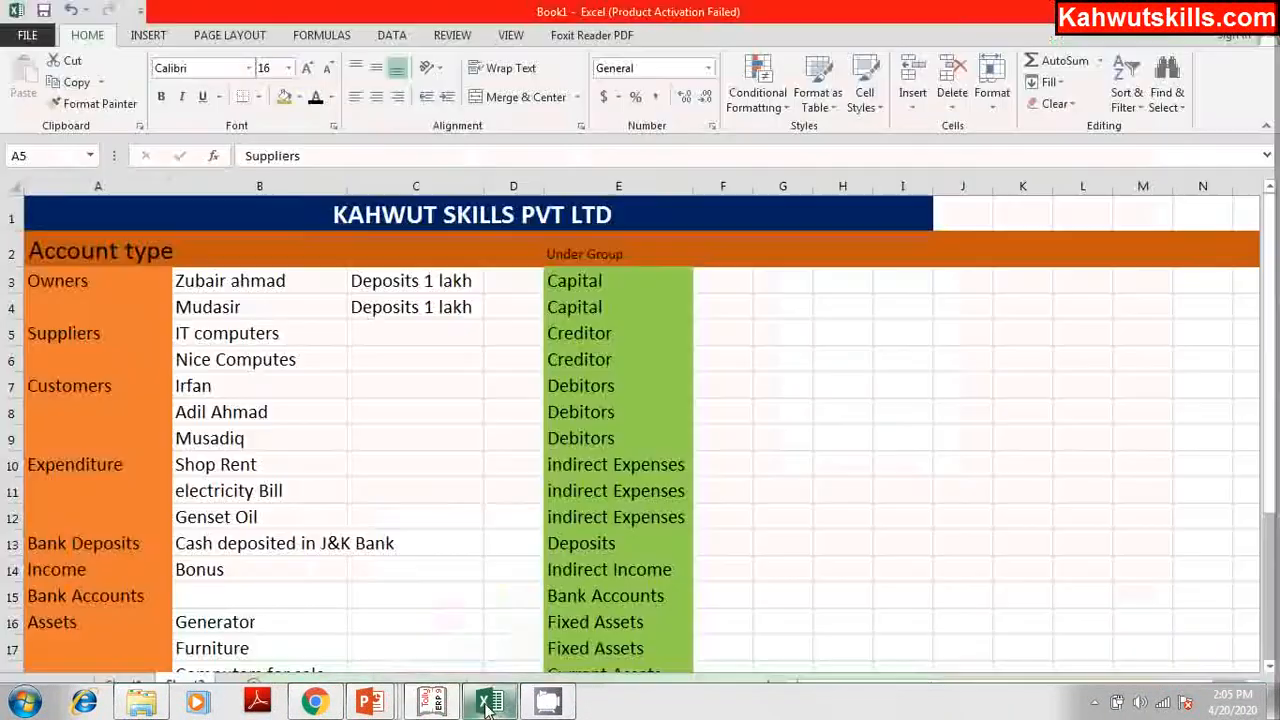
pyautogui.click(137, 395)
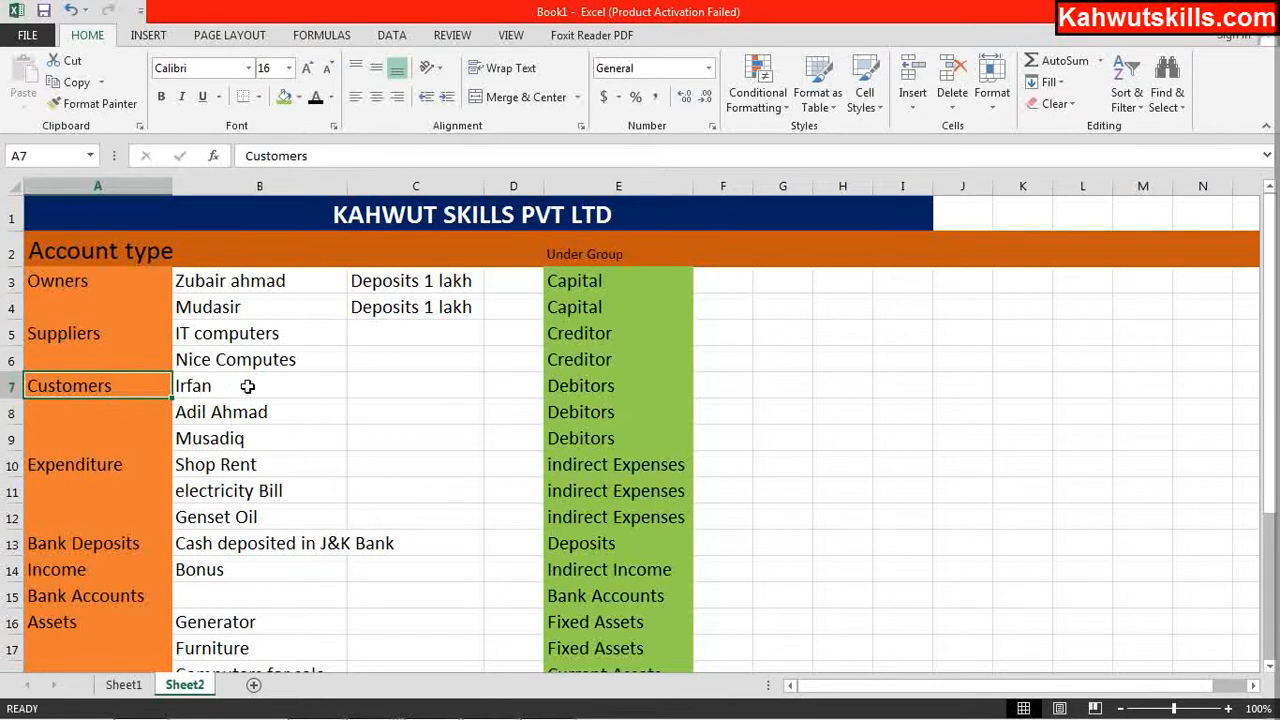
pyautogui.moveTo(374, 712)
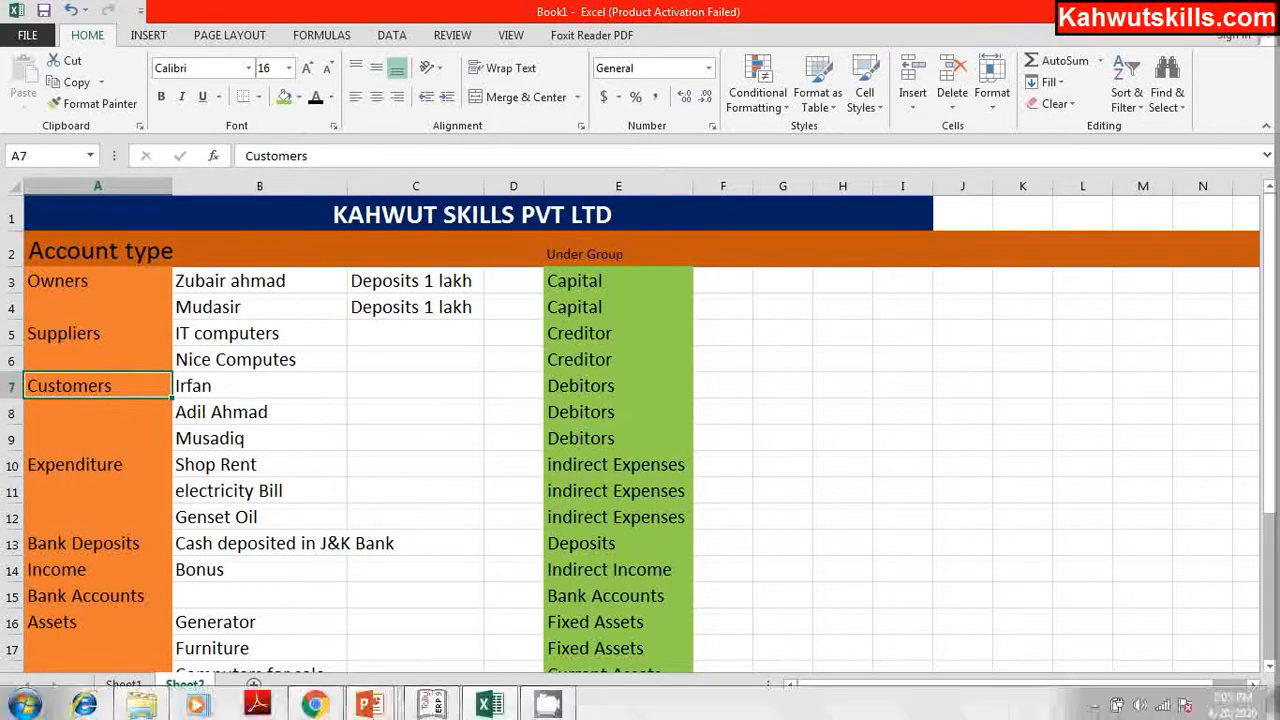
pyautogui.click(431, 702)
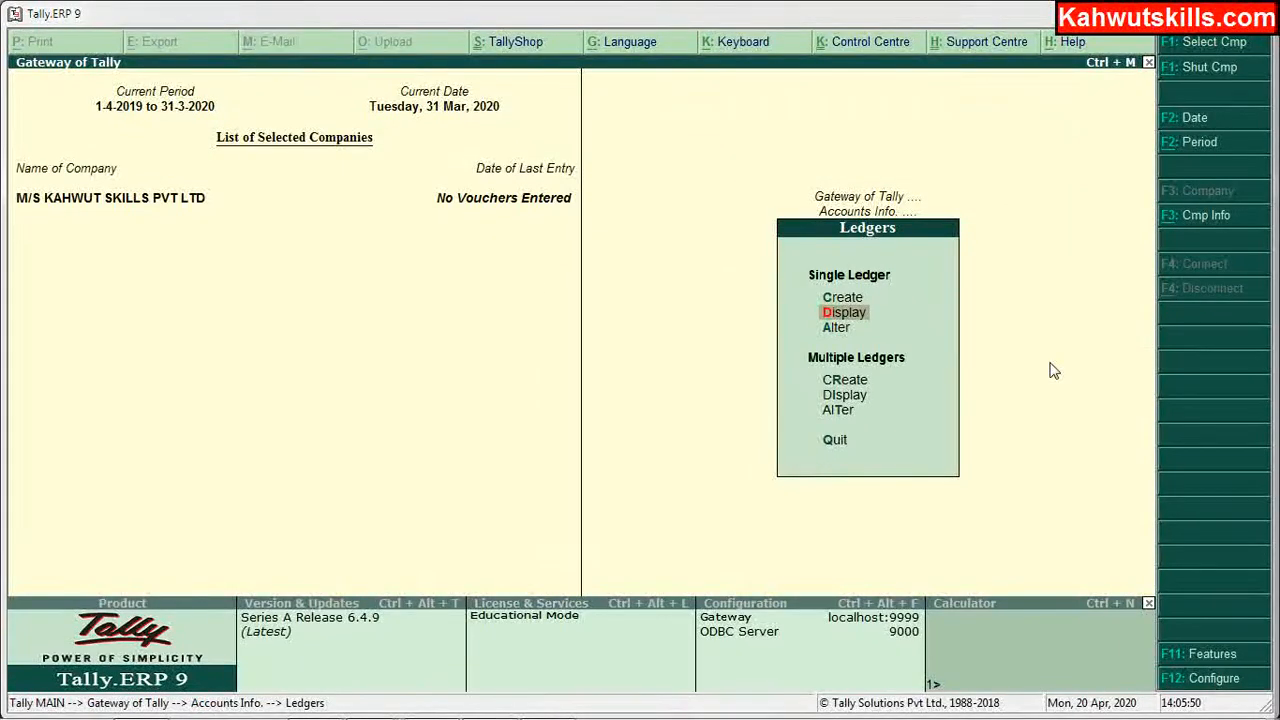
# Step: Start Multi Ledger Creation with Sundry Debtors chosen as the Under Group
pyautogui.press('Down')
pyautogui.press('Down')
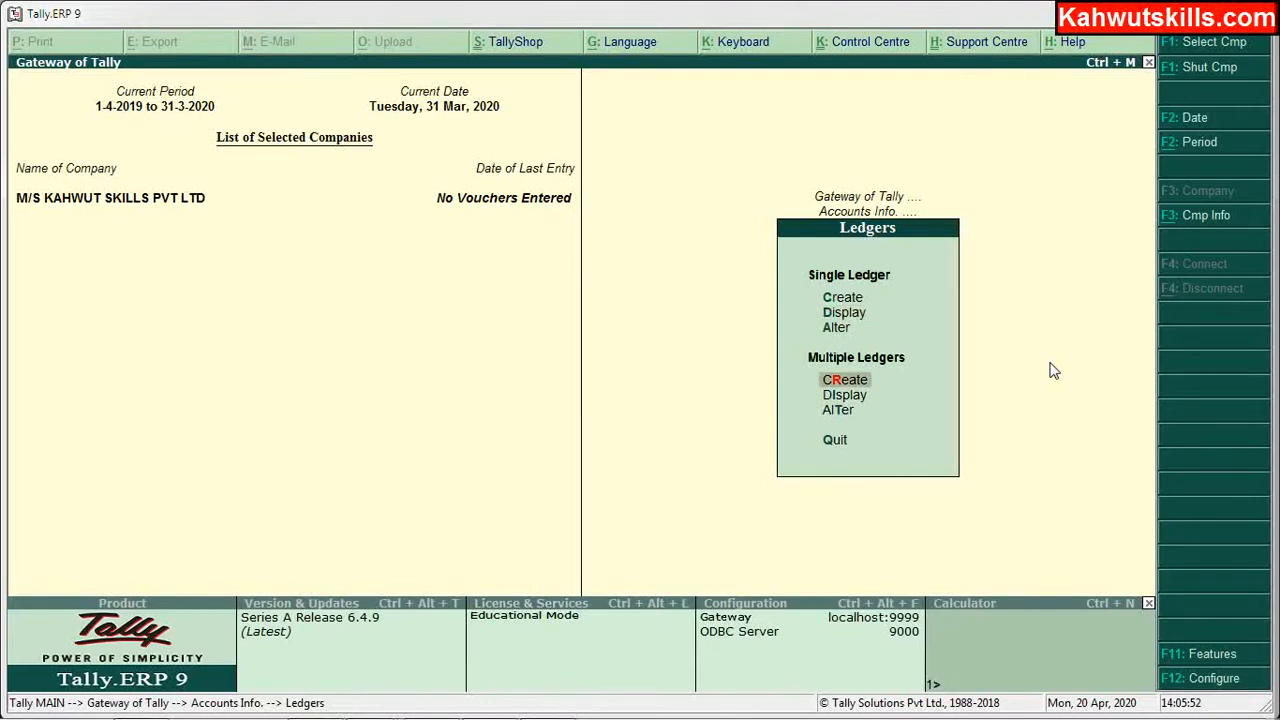
pyautogui.press('Return')
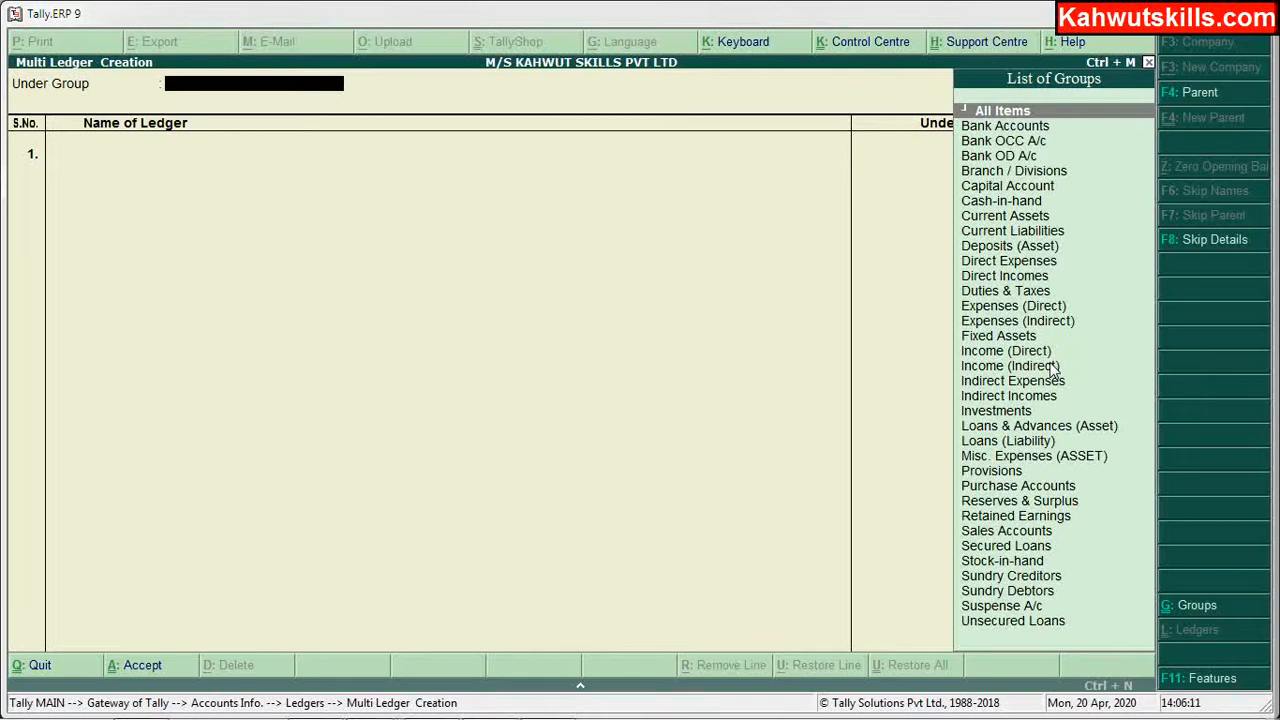
pyautogui.write('S')
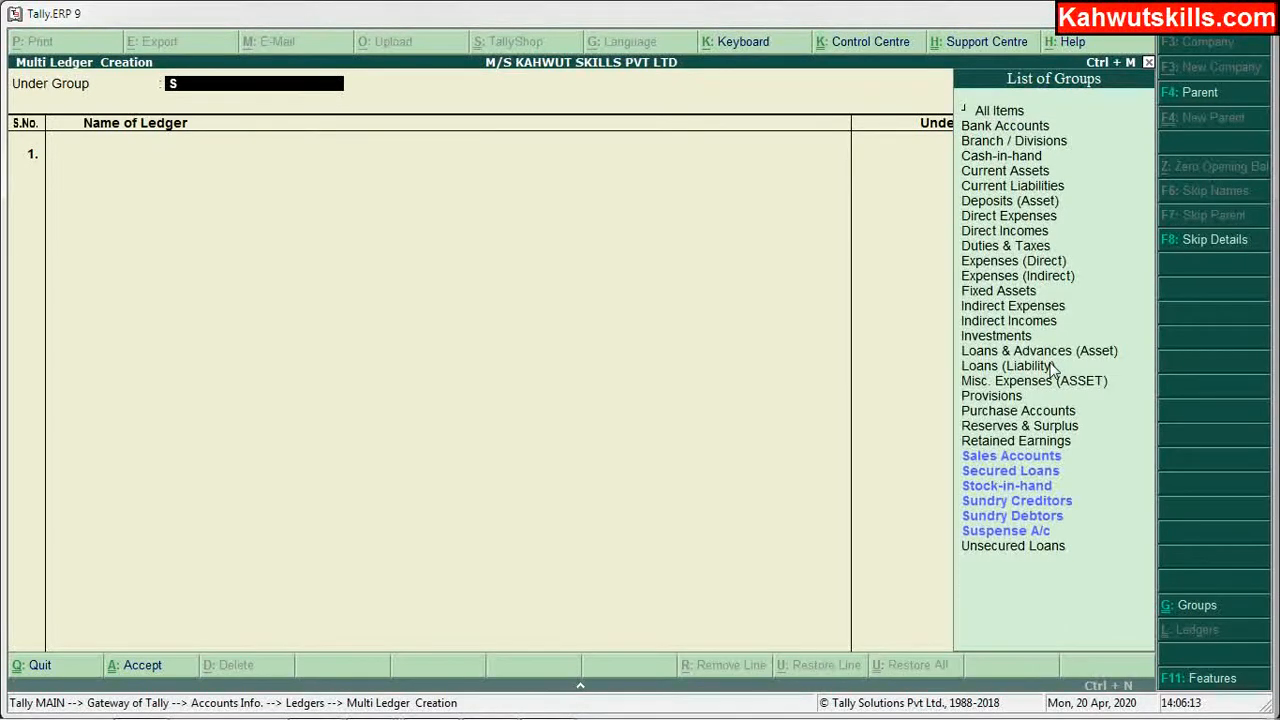
pyautogui.press('Down')
pyautogui.press('Down')
pyautogui.press('Down')
pyautogui.press('Down')
pyautogui.press('Down')
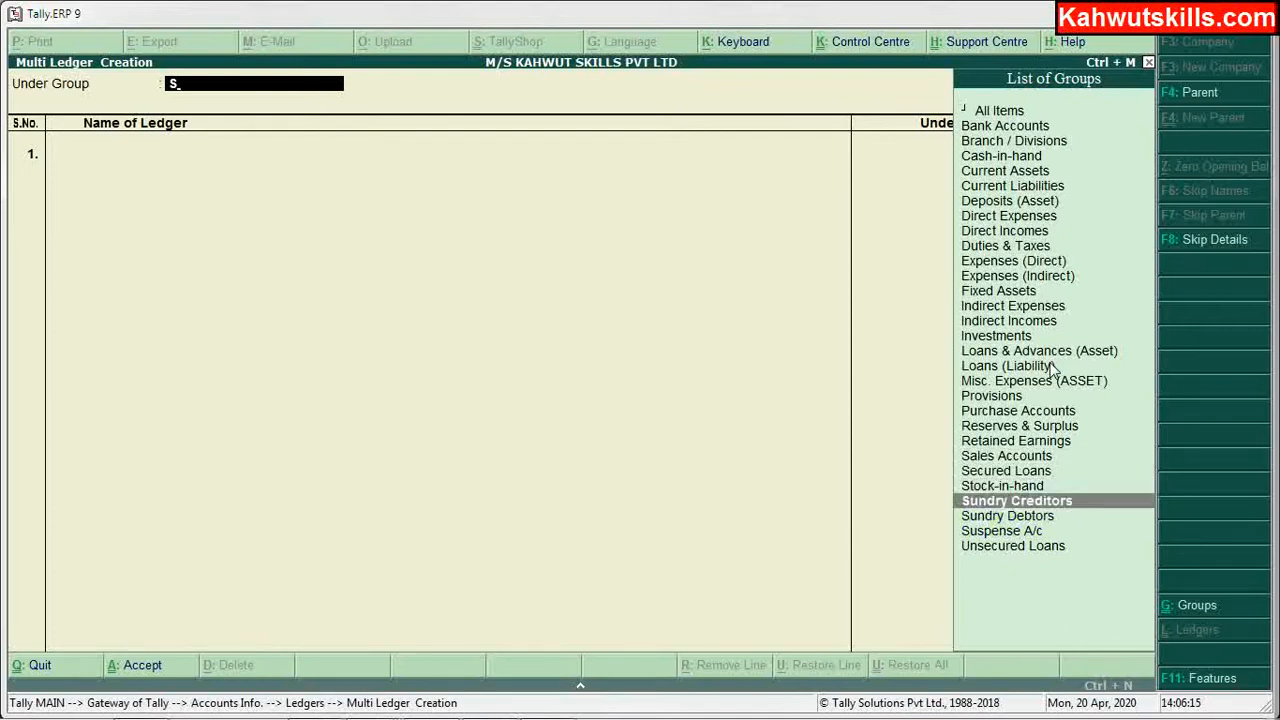
pyautogui.press('Return')
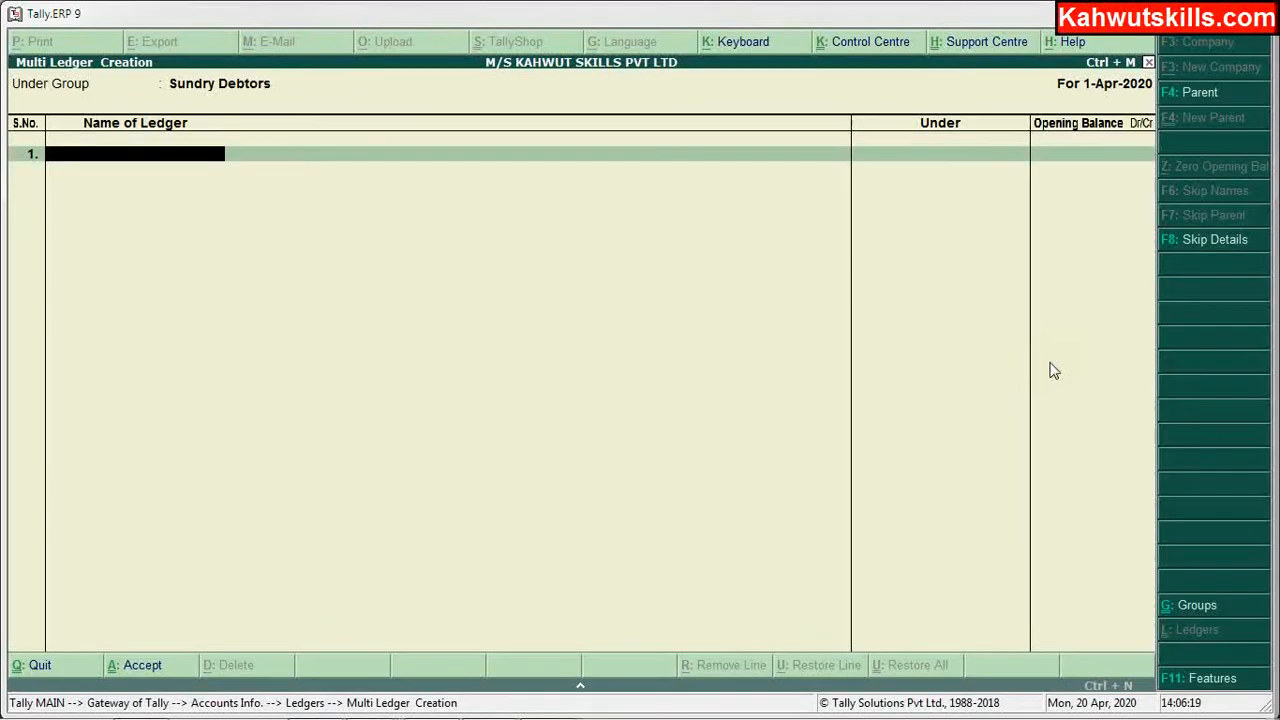
# Step: Enter the first customer's name from the Excel list as a ledger, suffixed Dr
pyautogui.moveTo(583, 714)
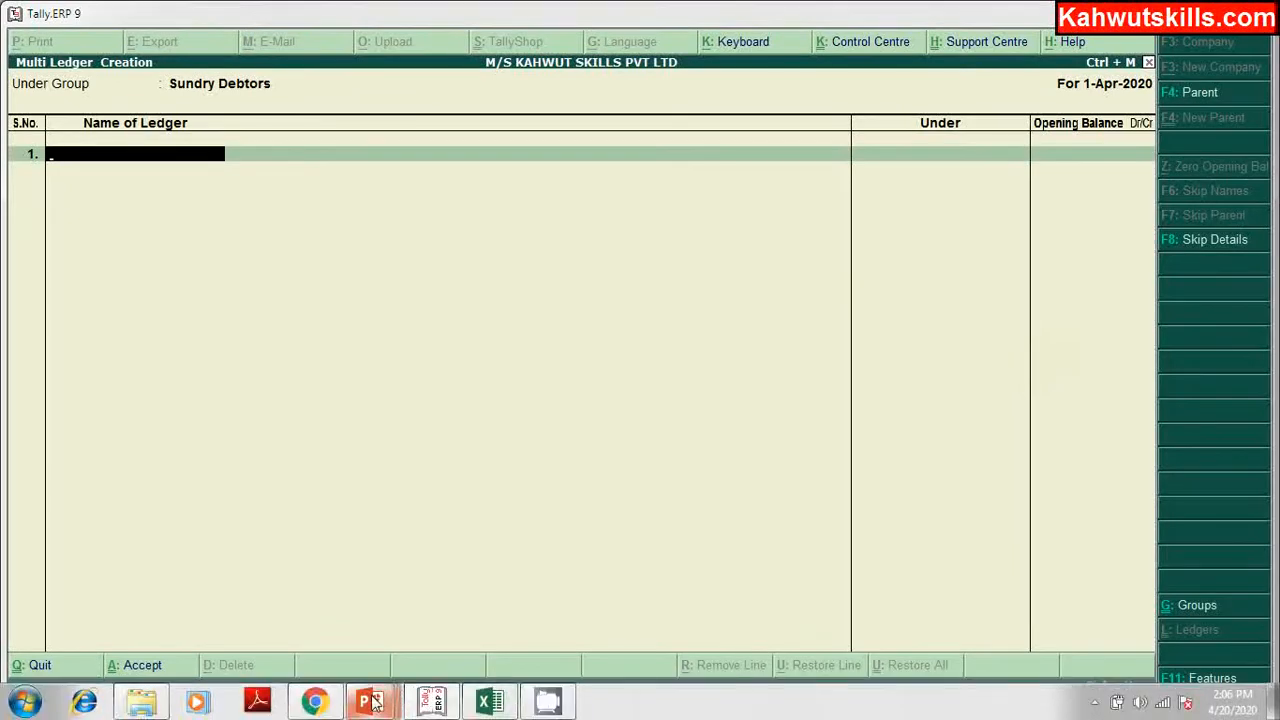
pyautogui.click(486, 705)
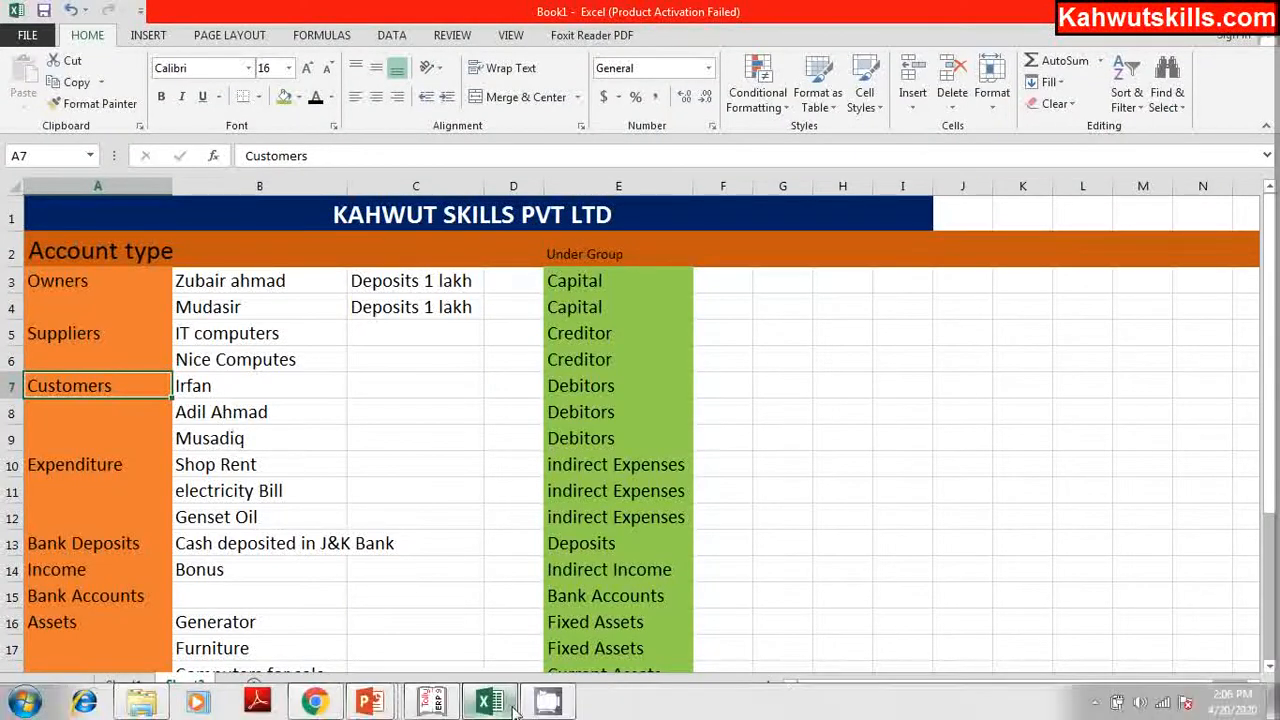
pyautogui.click(445, 704)
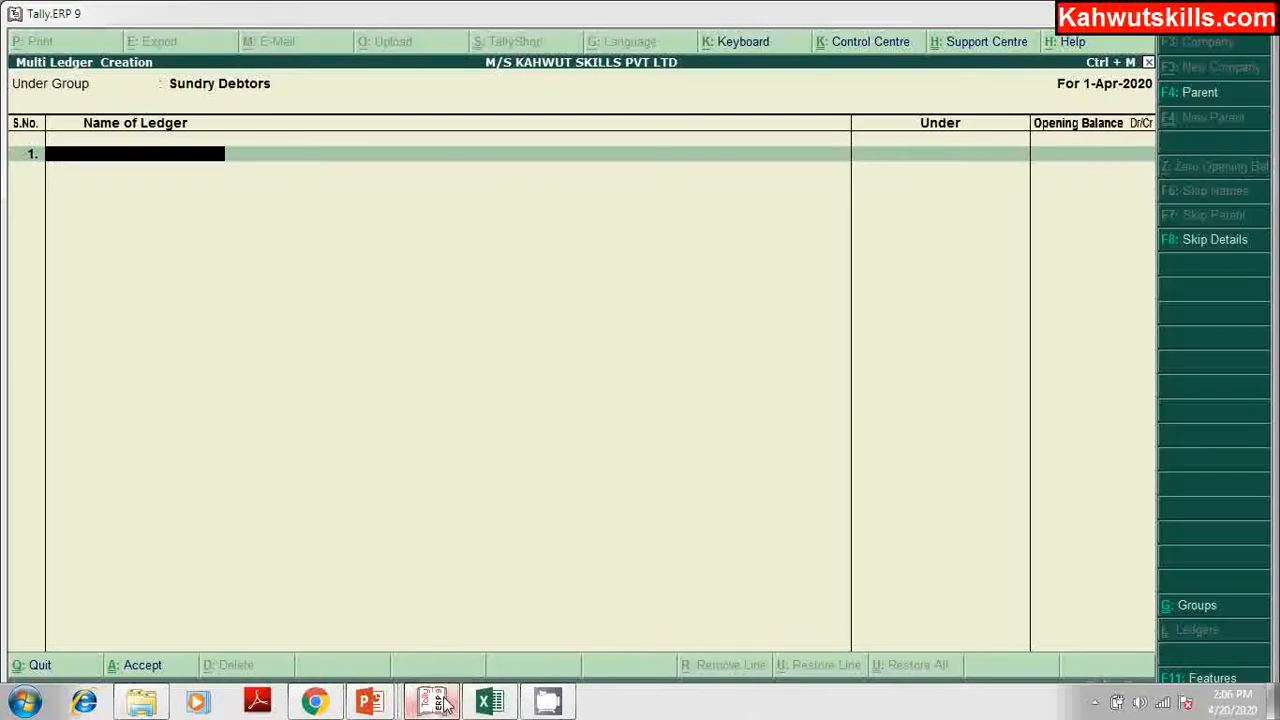
pyautogui.write('Irfan')
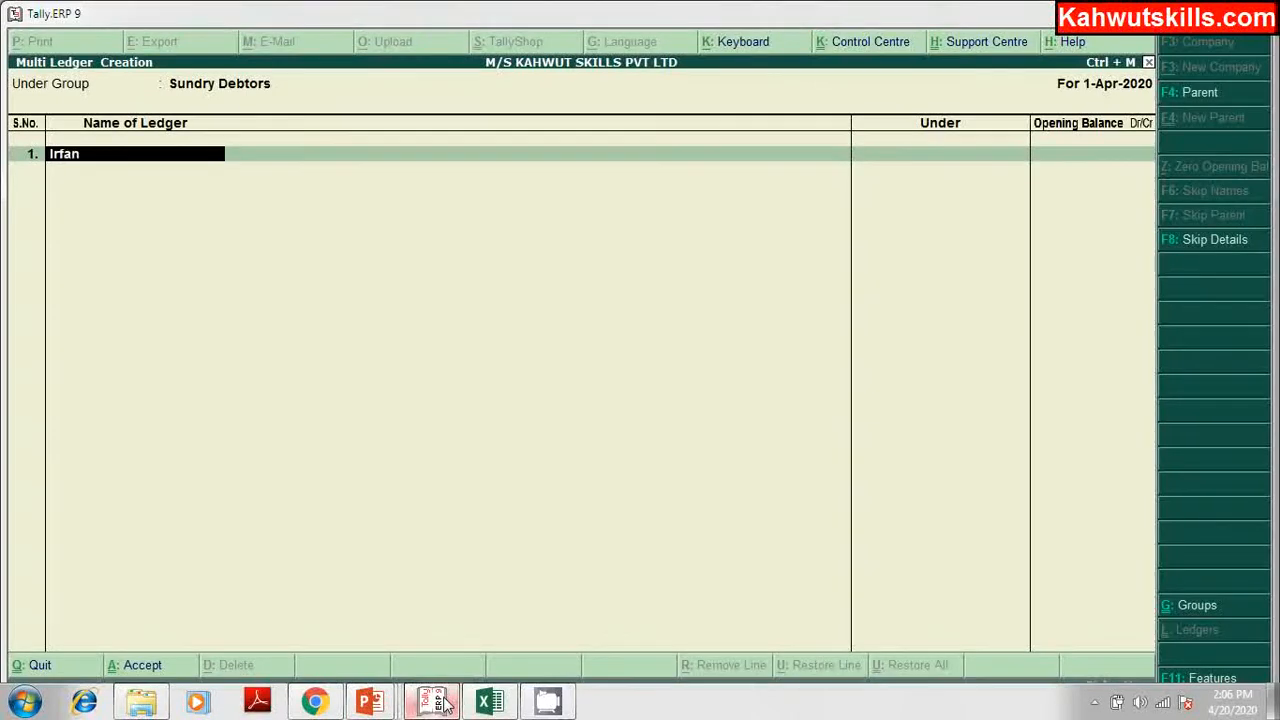
pyautogui.write(' dr')
pyautogui.press('Return')
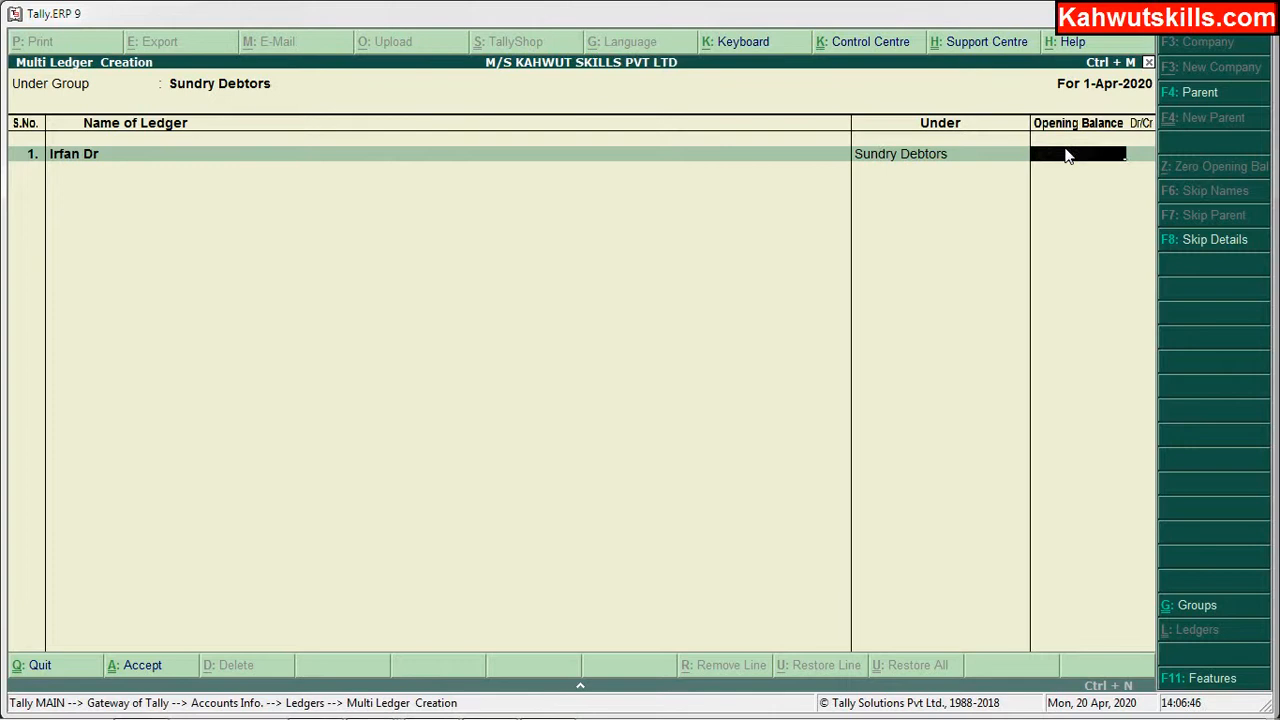
pyautogui.press('Return')
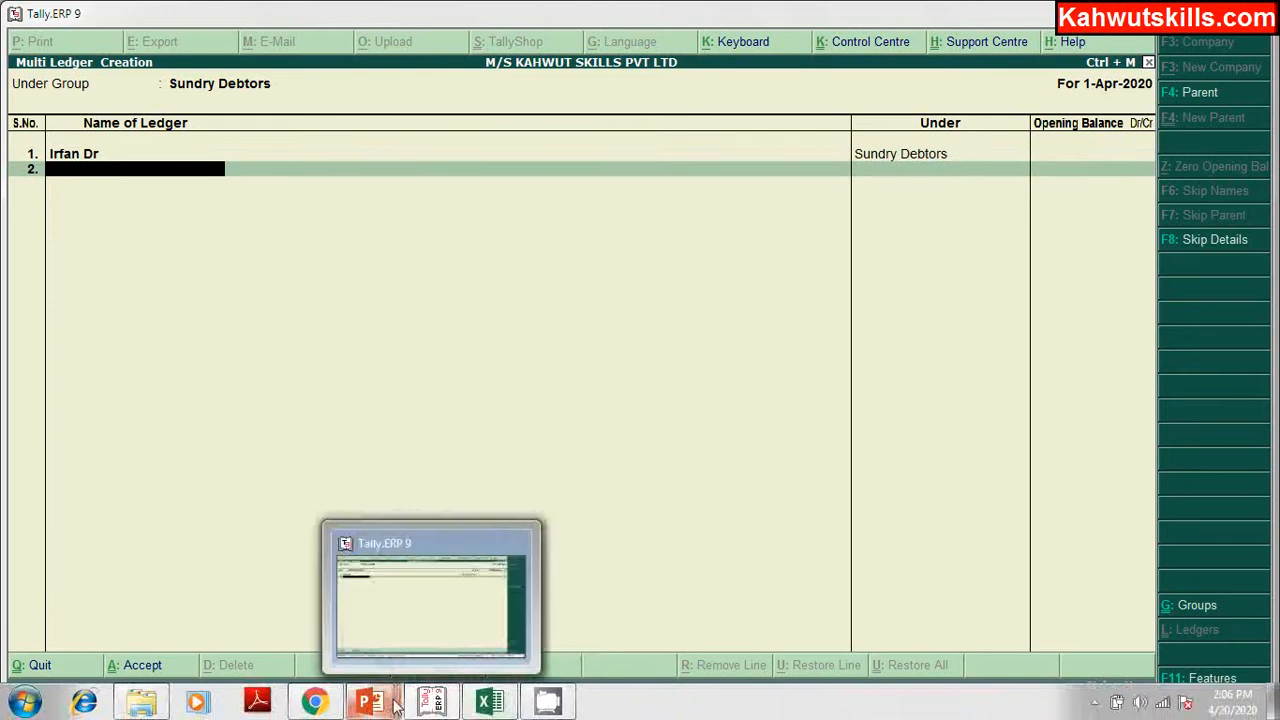
# Step: Add the second and third customer ledgers, each suffixed Dr, and finish the sheet
pyautogui.click(486, 703)
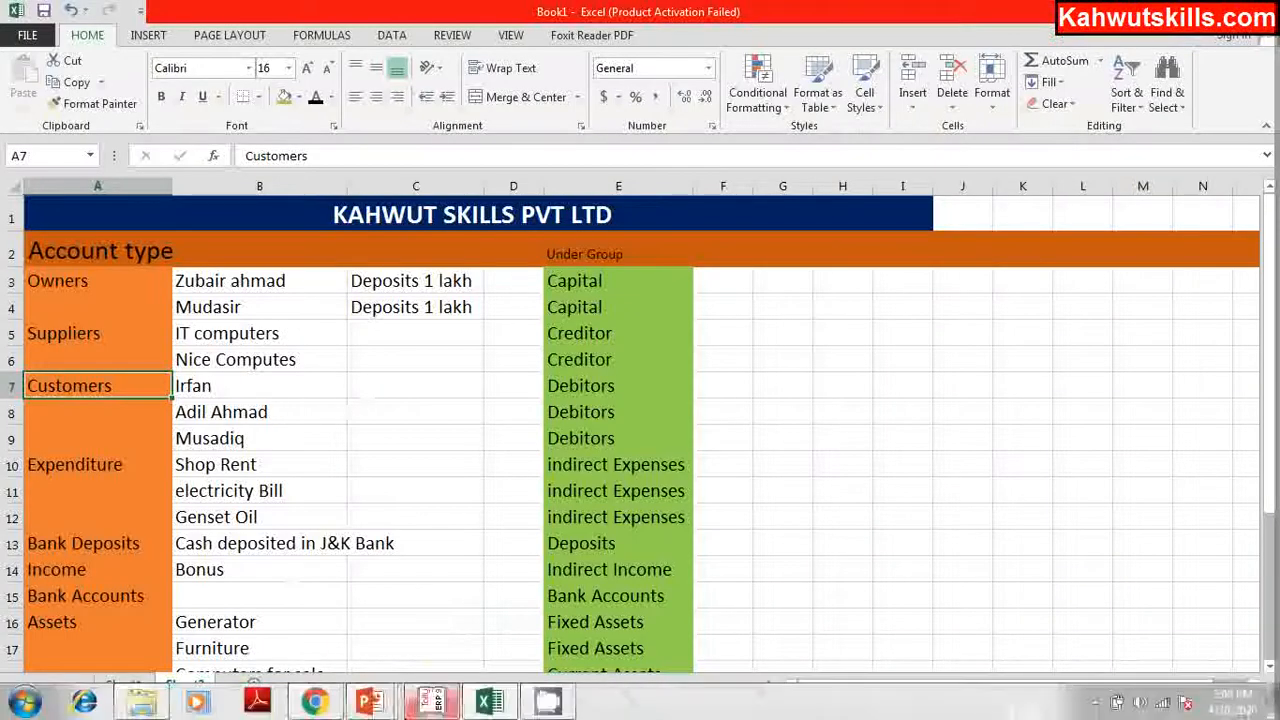
pyautogui.click(432, 703)
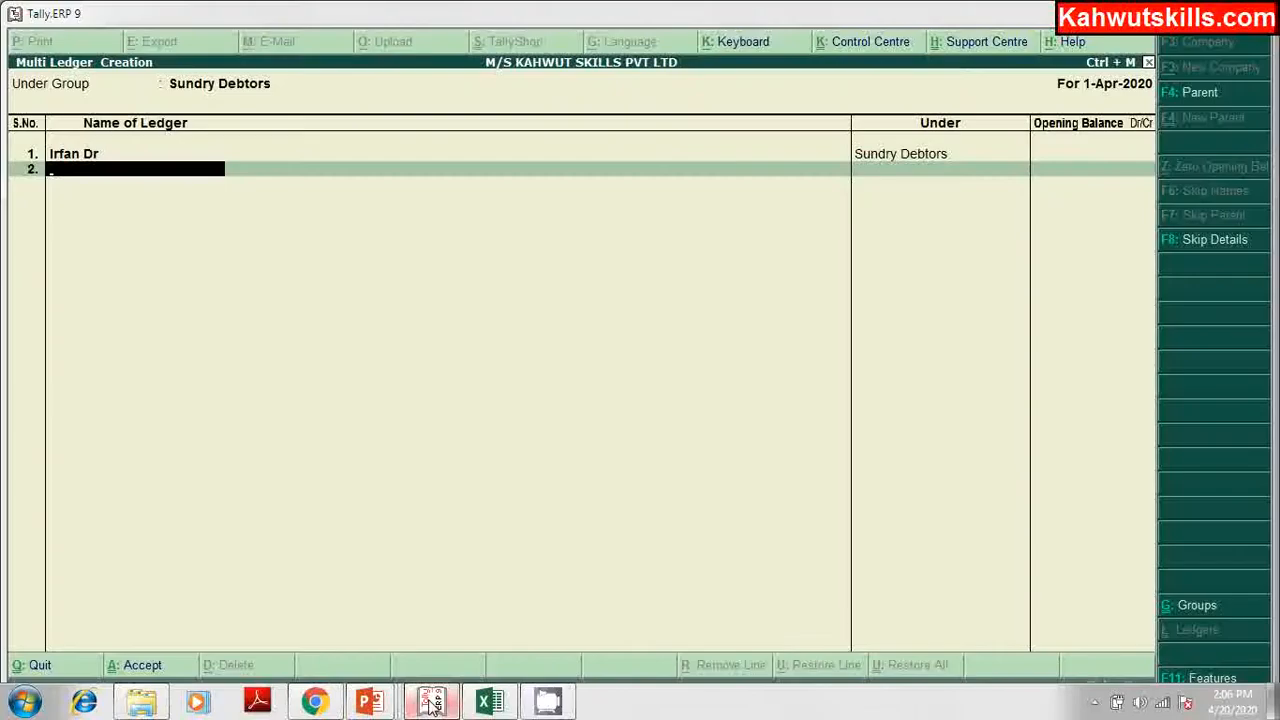
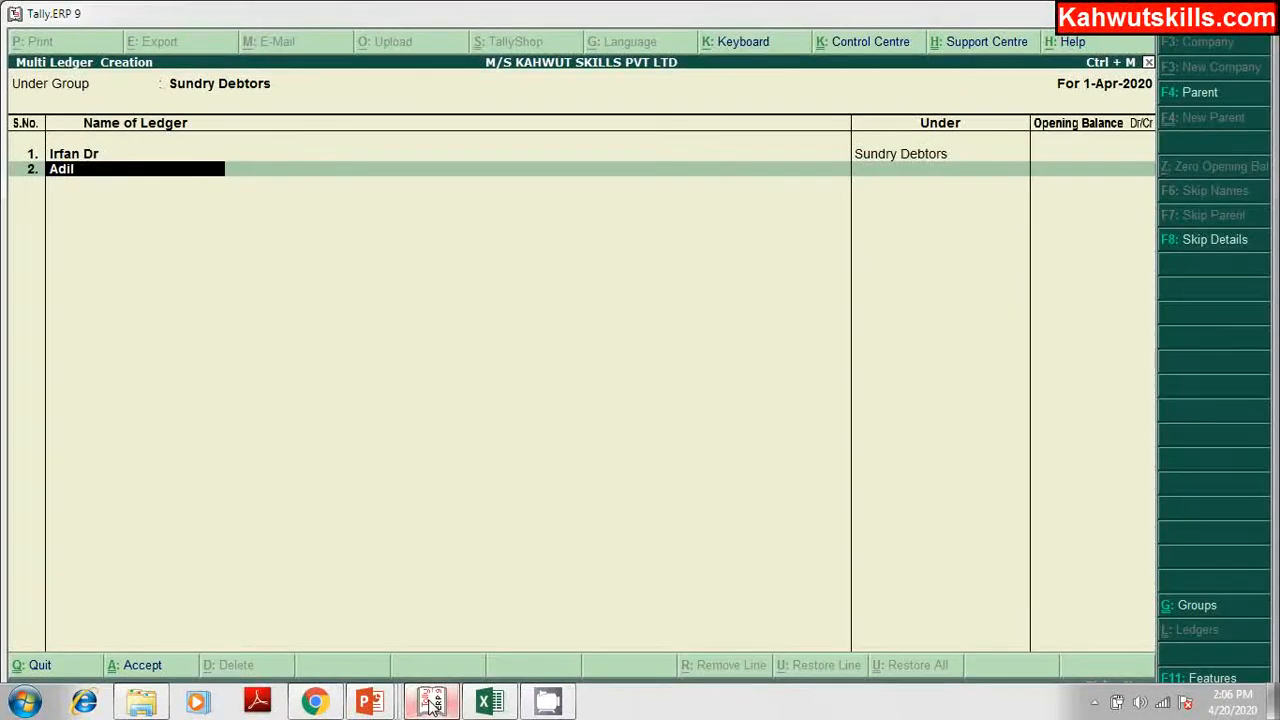
pyautogui.press('Return')
pyautogui.press('Return')
pyautogui.write('Mus')
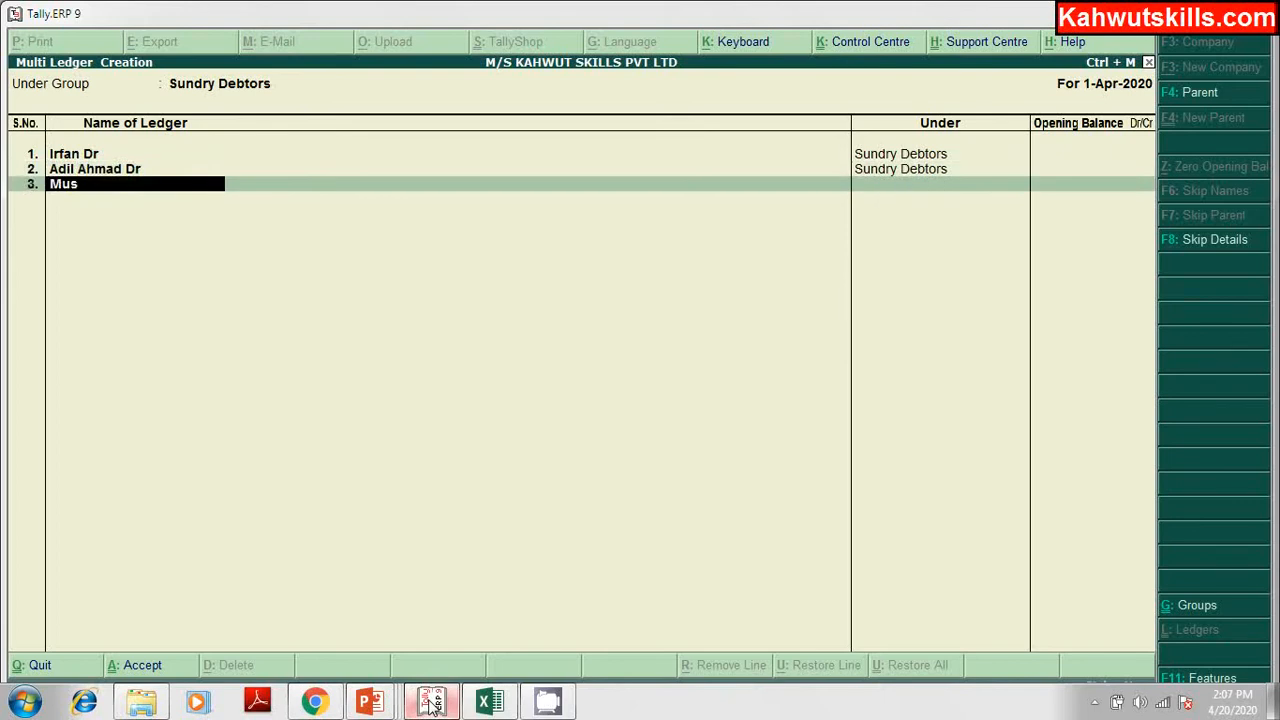
pyautogui.write('adiq Dr')
pyautogui.press('Return')
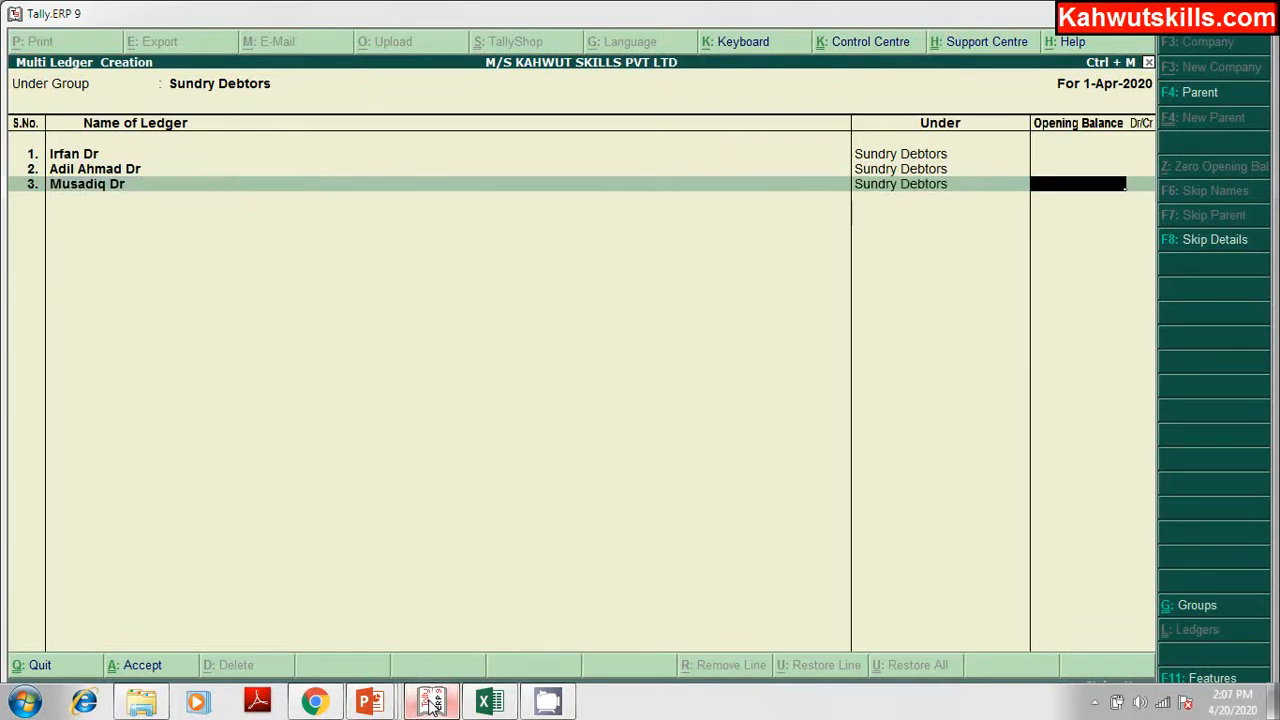
pyautogui.press('Return')
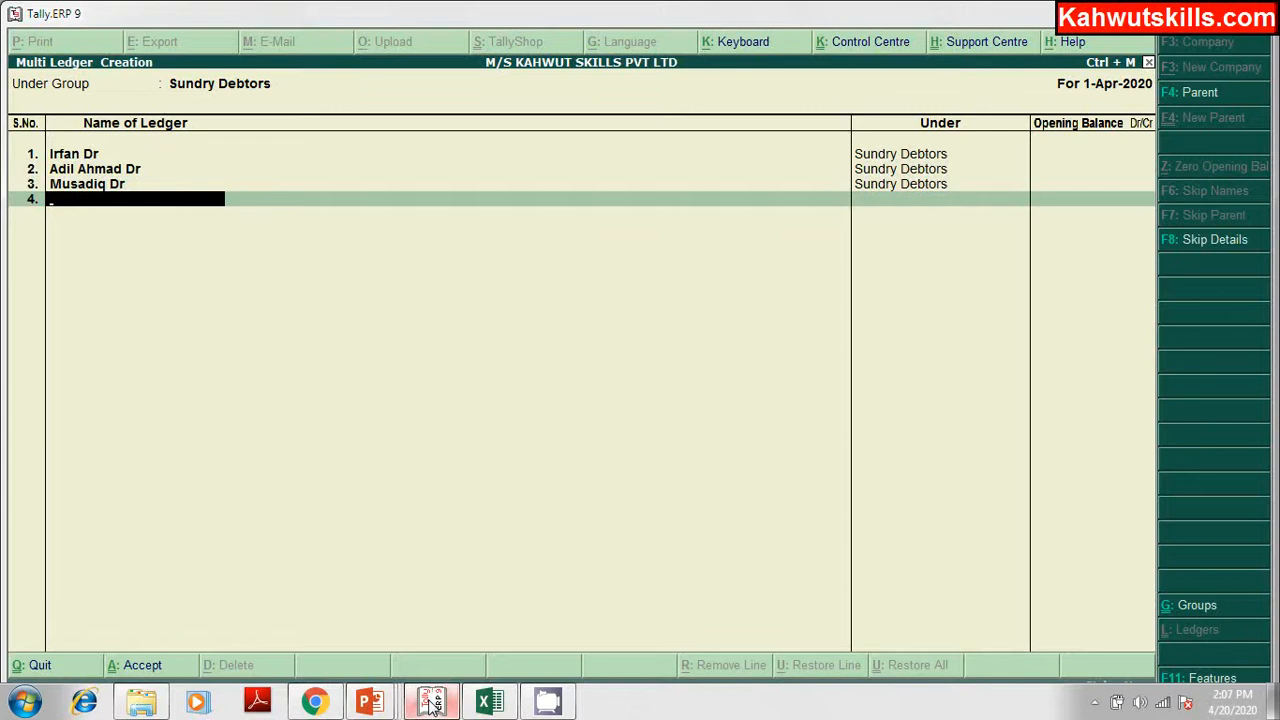
pyautogui.press('Return')
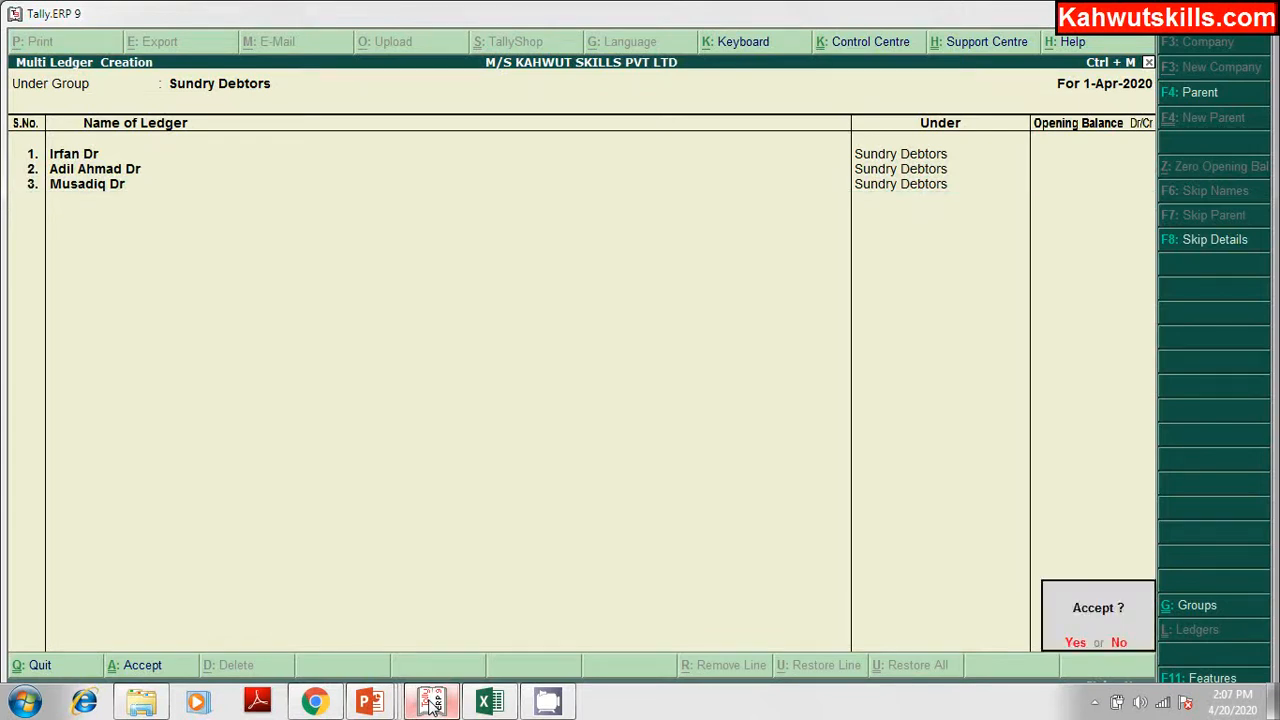
# Step: Save the three customer ledgers and review them in the Single Ledger Display list
pyautogui.press('y')
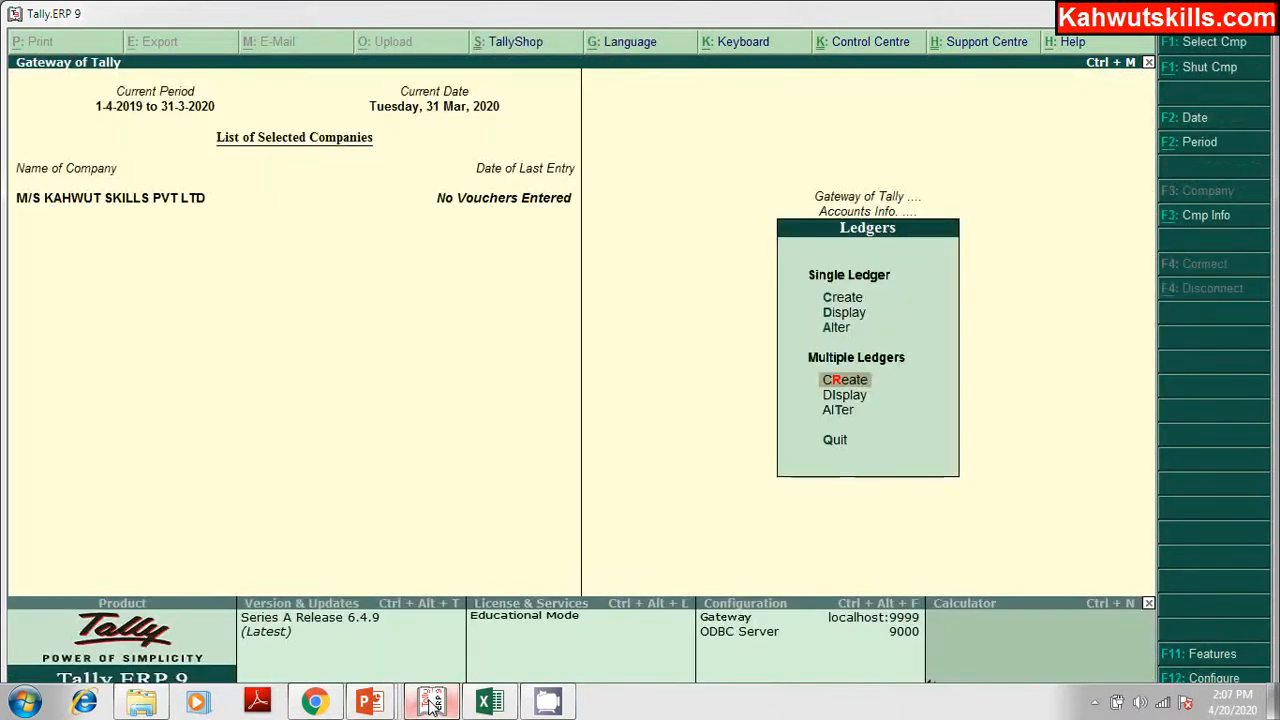
pyautogui.press('Up')
pyautogui.press('Up')
pyautogui.press('Return')
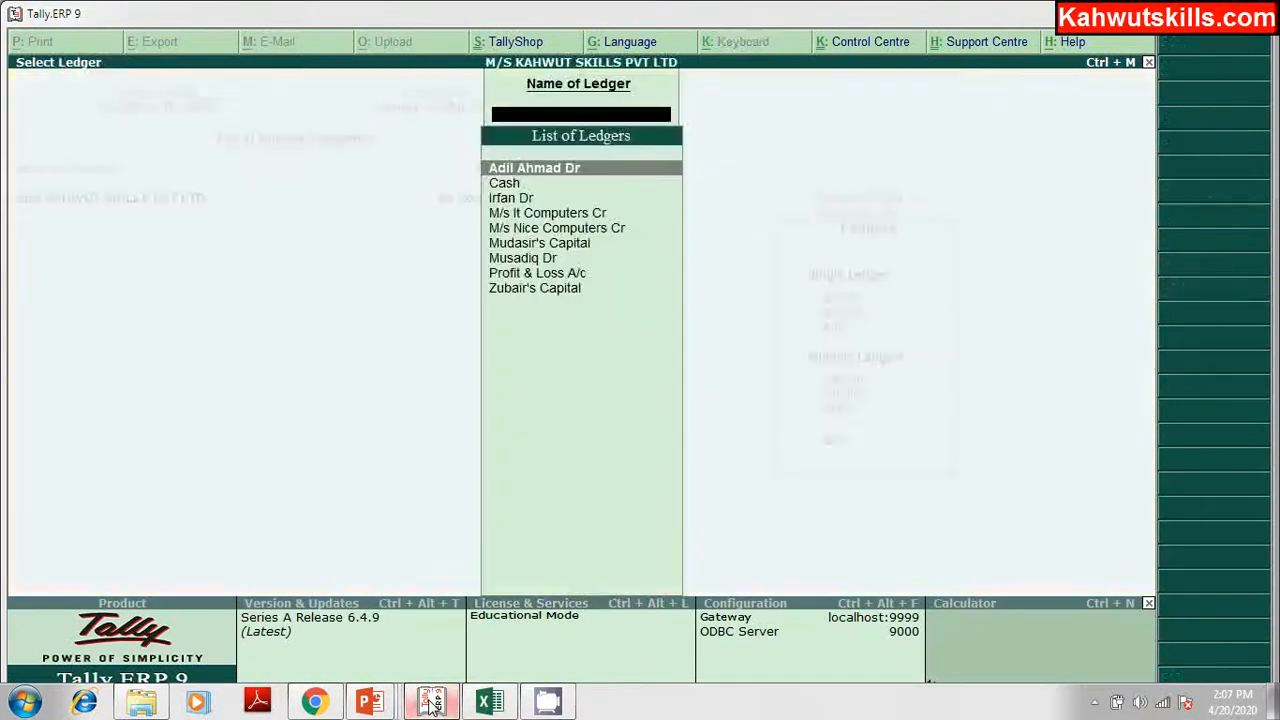
pyautogui.press('Down')
pyautogui.press('Down')
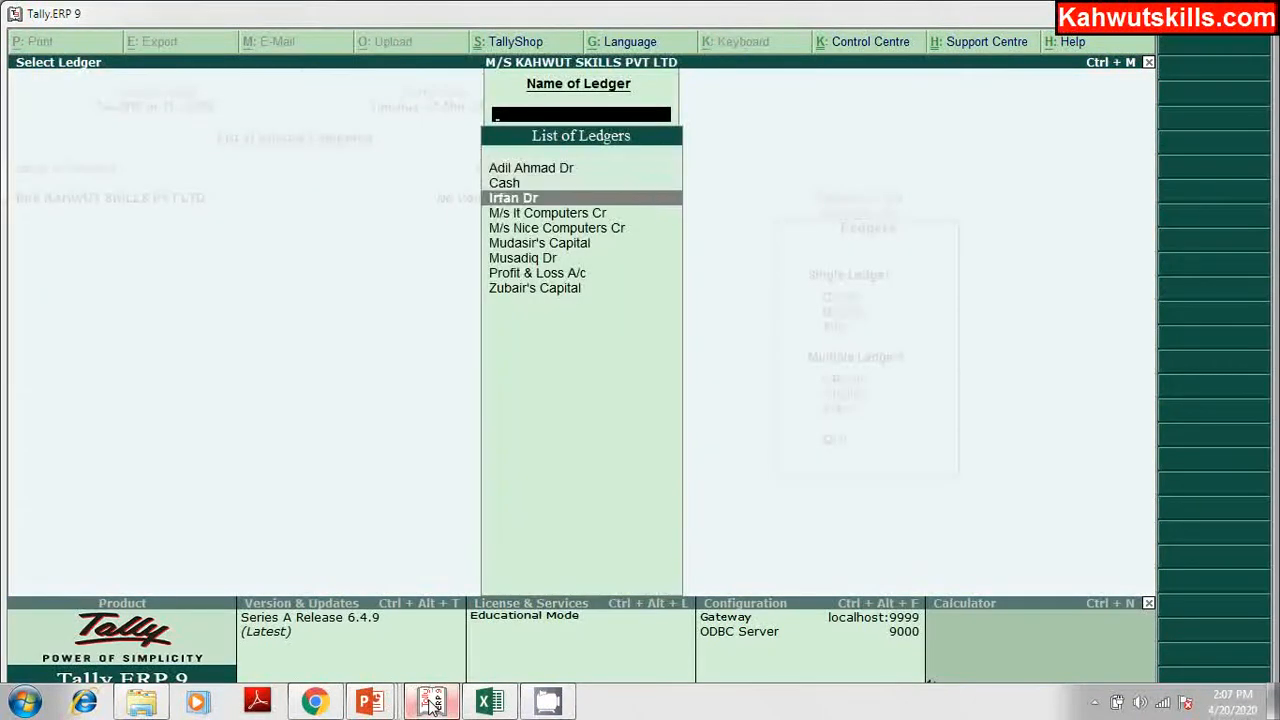
pyautogui.press('Up')
pyautogui.press('Up')
pyautogui.press('Down')
pyautogui.press('Down')
pyautogui.press('Down')
pyautogui.press('Down')
pyautogui.press('Down')
pyautogui.press('Down')
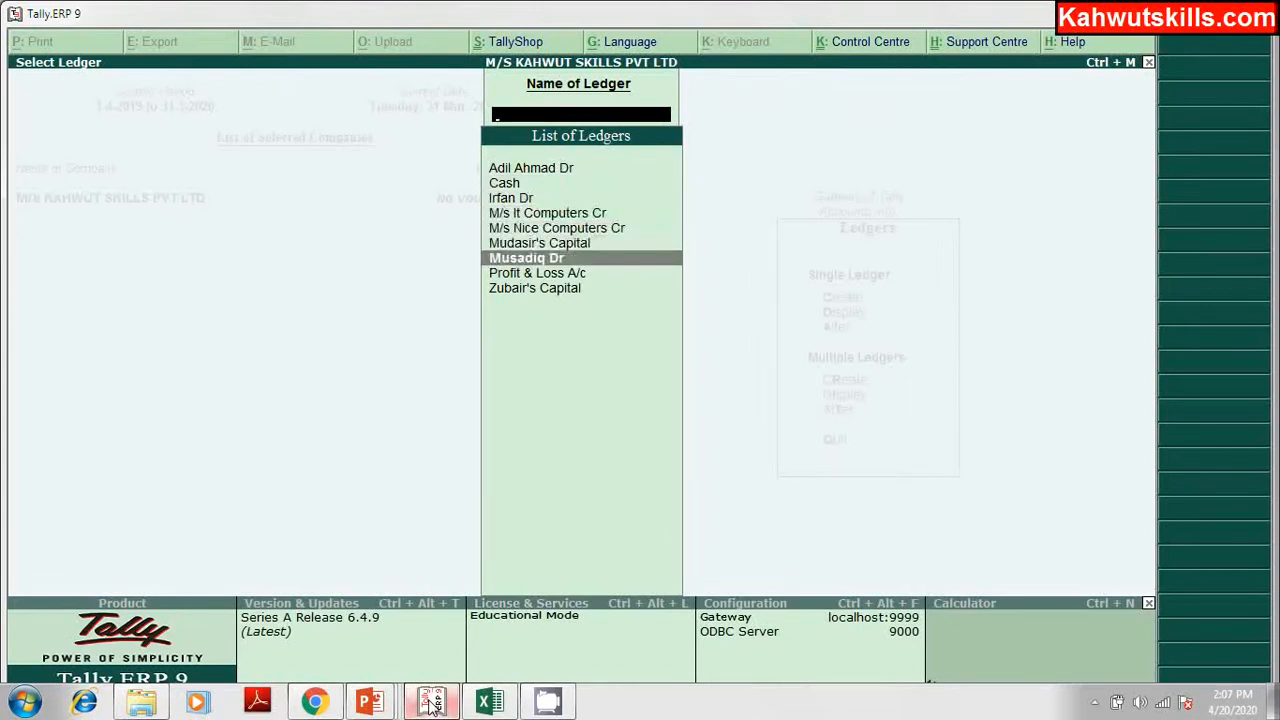
pyautogui.press('Escape')
pyautogui.press('Escape')
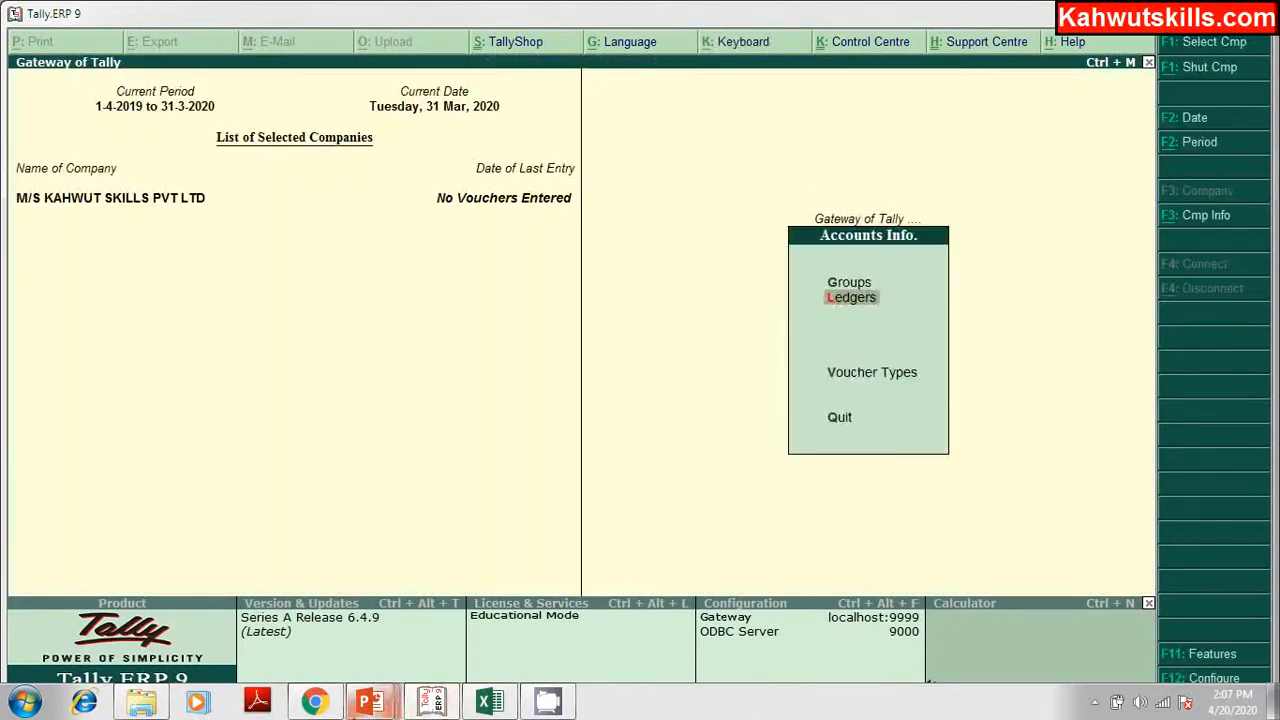
pyautogui.press('Return')
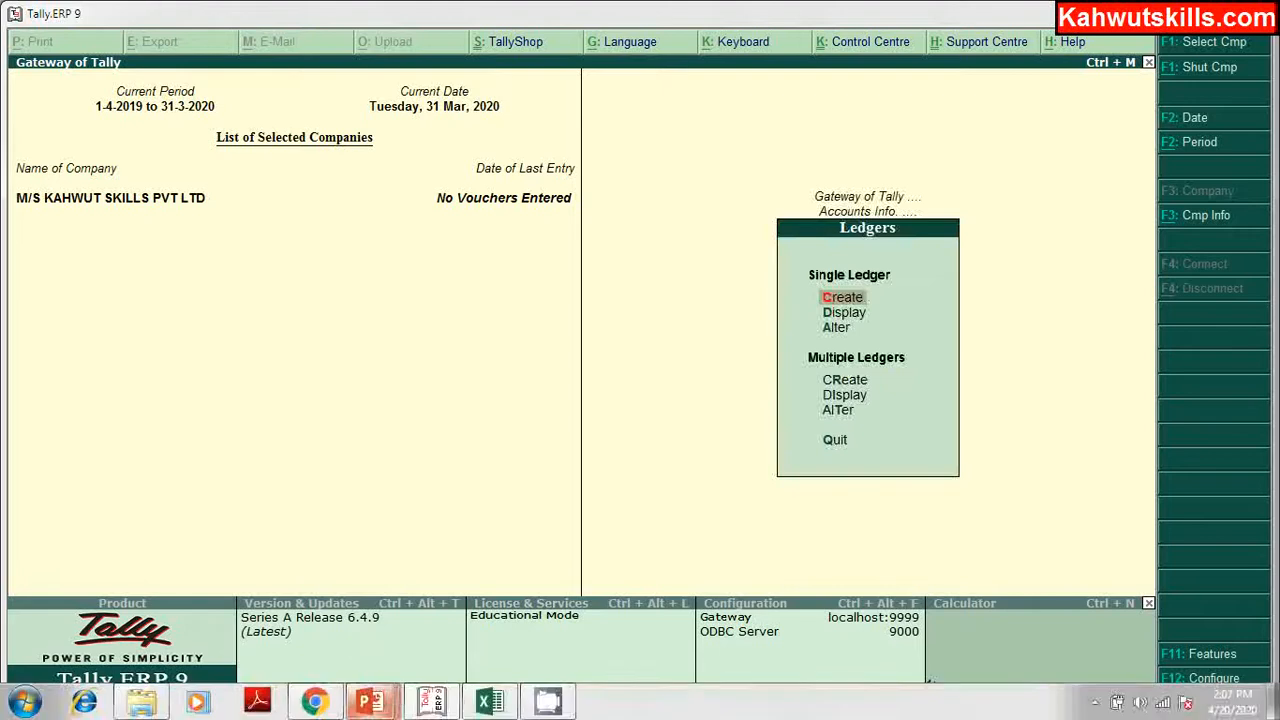
pyautogui.click(488, 704)
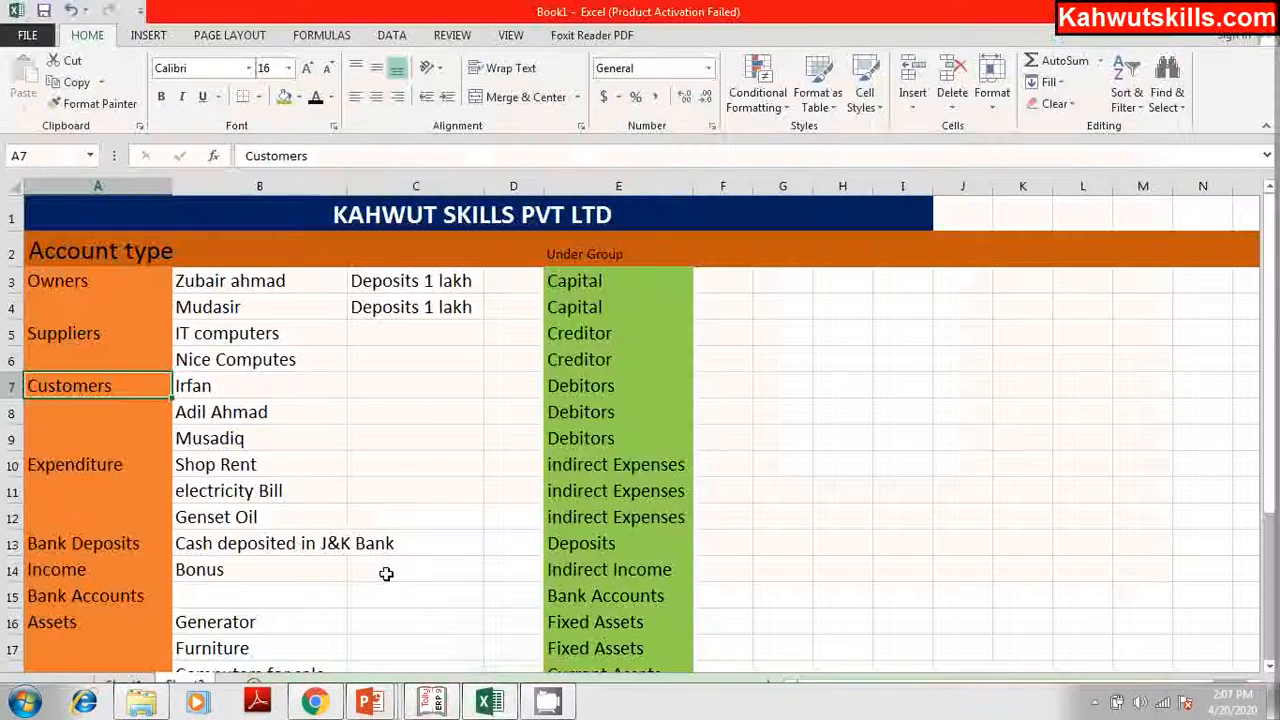
# Step: Review the Expenditure entries, including Shop Rent, then bring up a blank Ledger Creation form
pyautogui.click(95, 465)
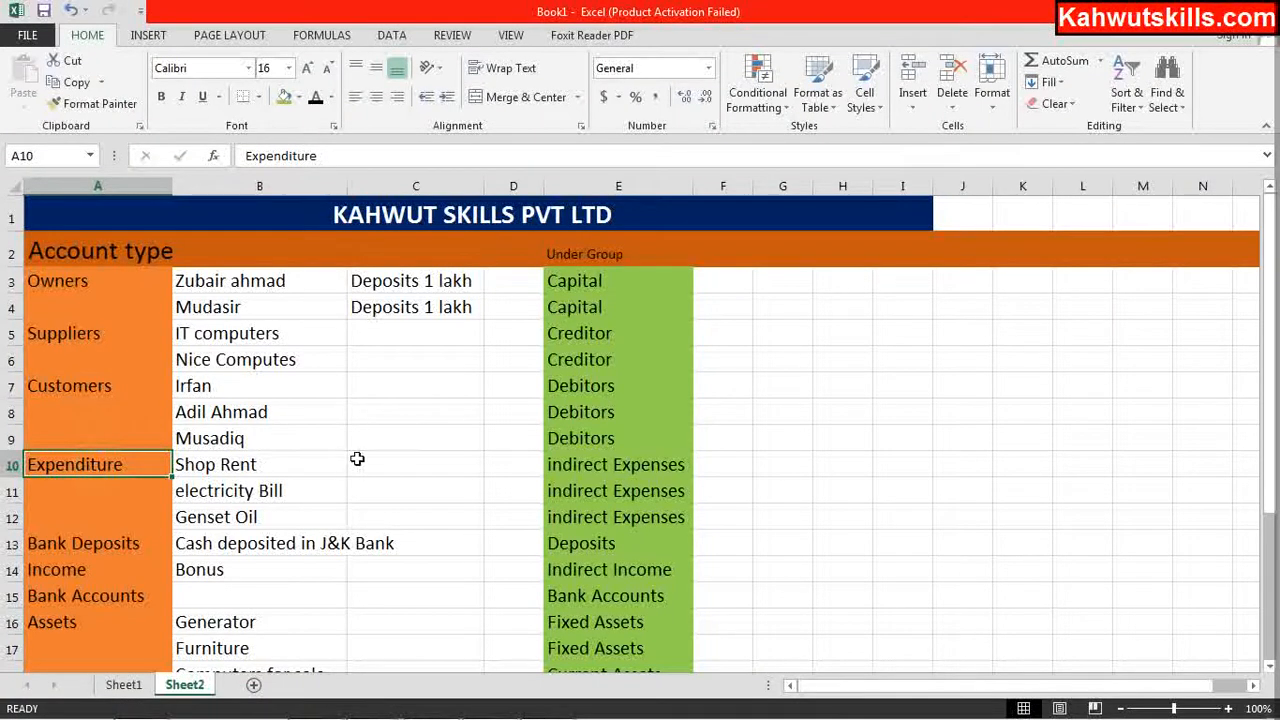
pyautogui.click(398, 464)
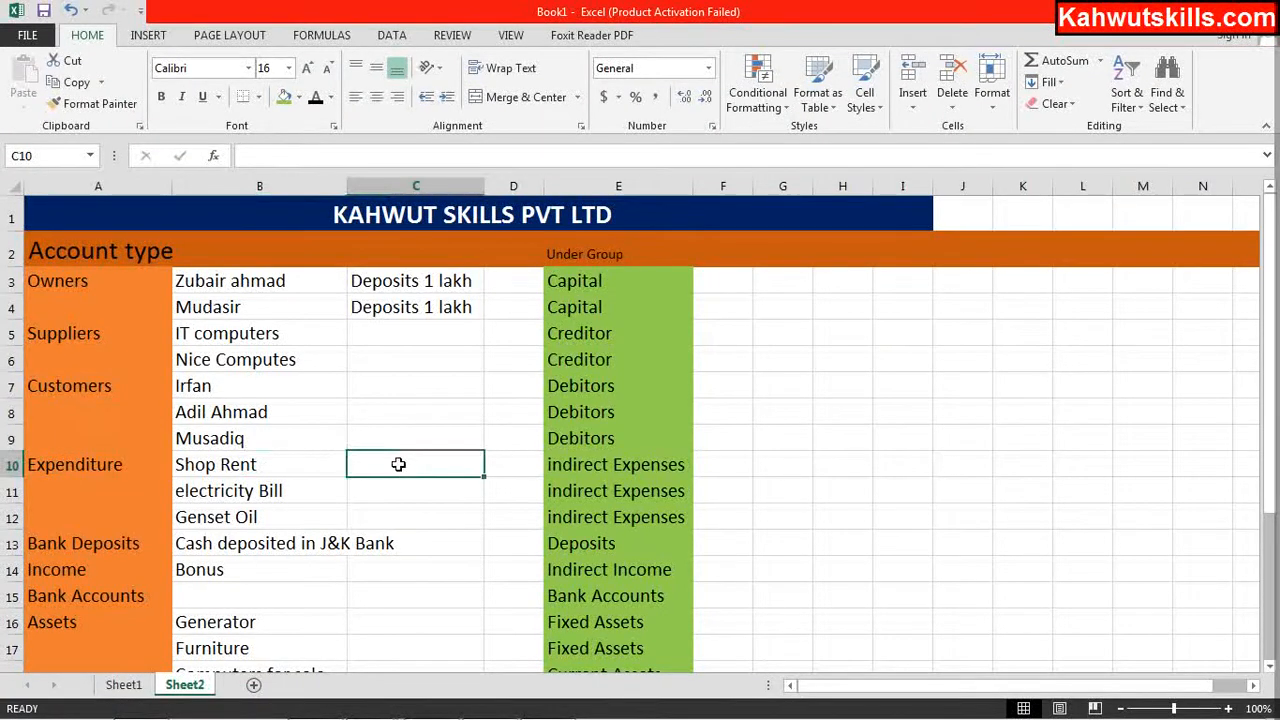
pyautogui.click(791, 457)
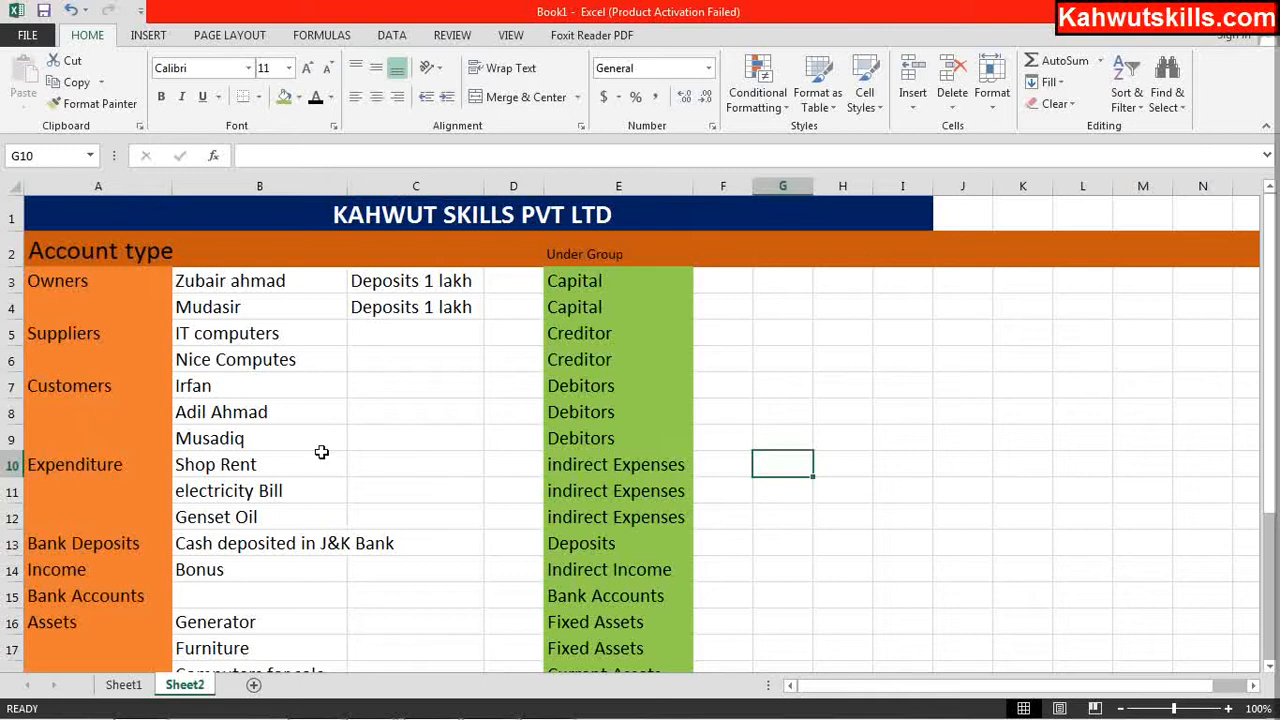
pyautogui.click(272, 474)
pyautogui.click(383, 471)
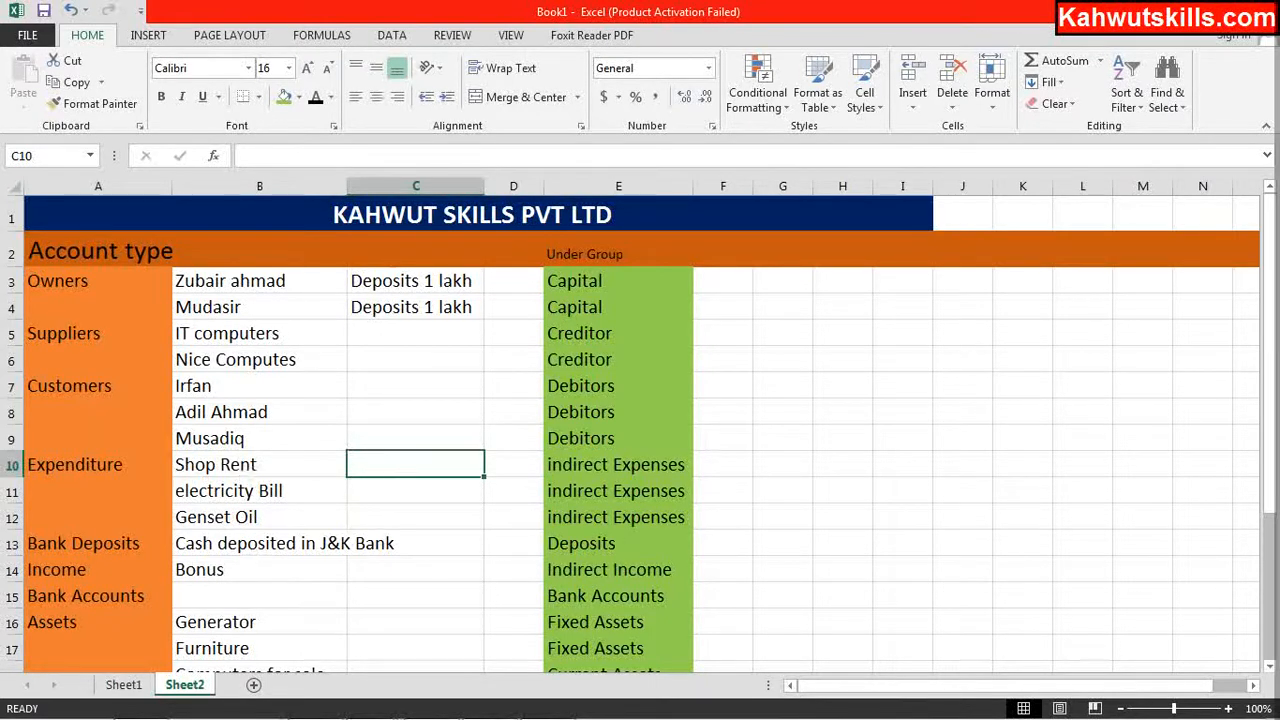
pyautogui.moveTo(318, 702)
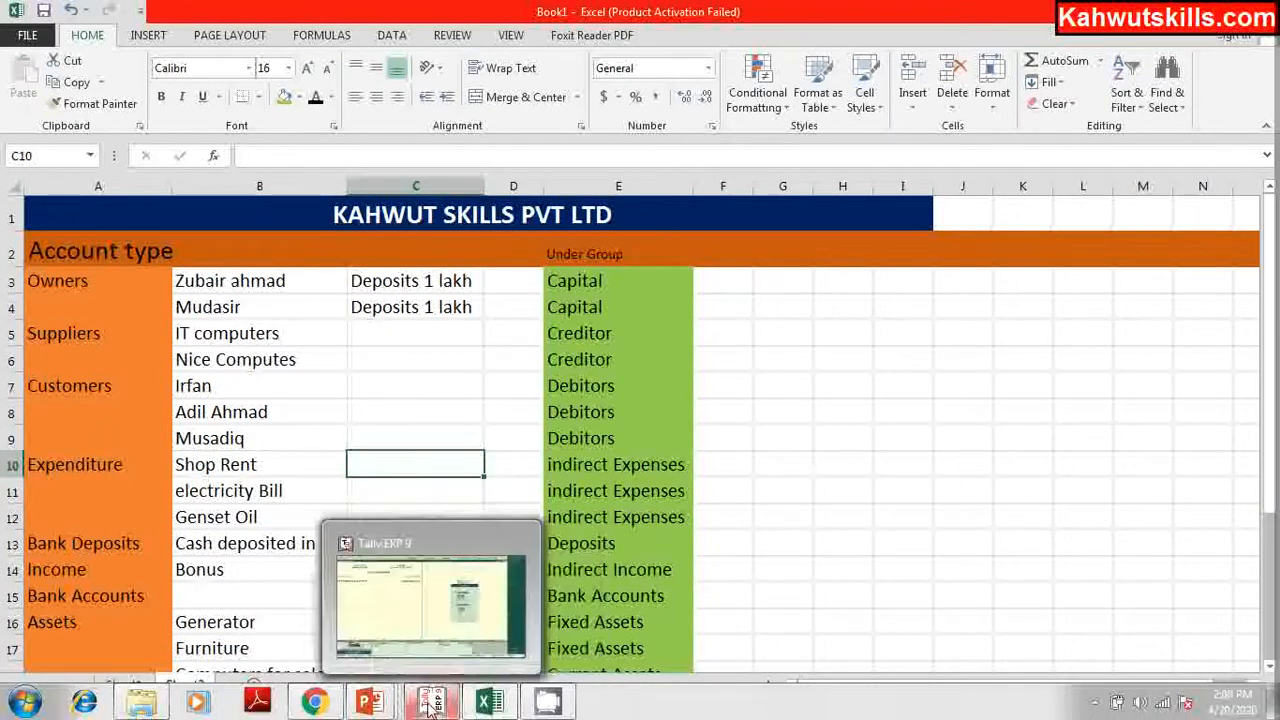
pyautogui.click(430, 703)
pyautogui.press('Return')
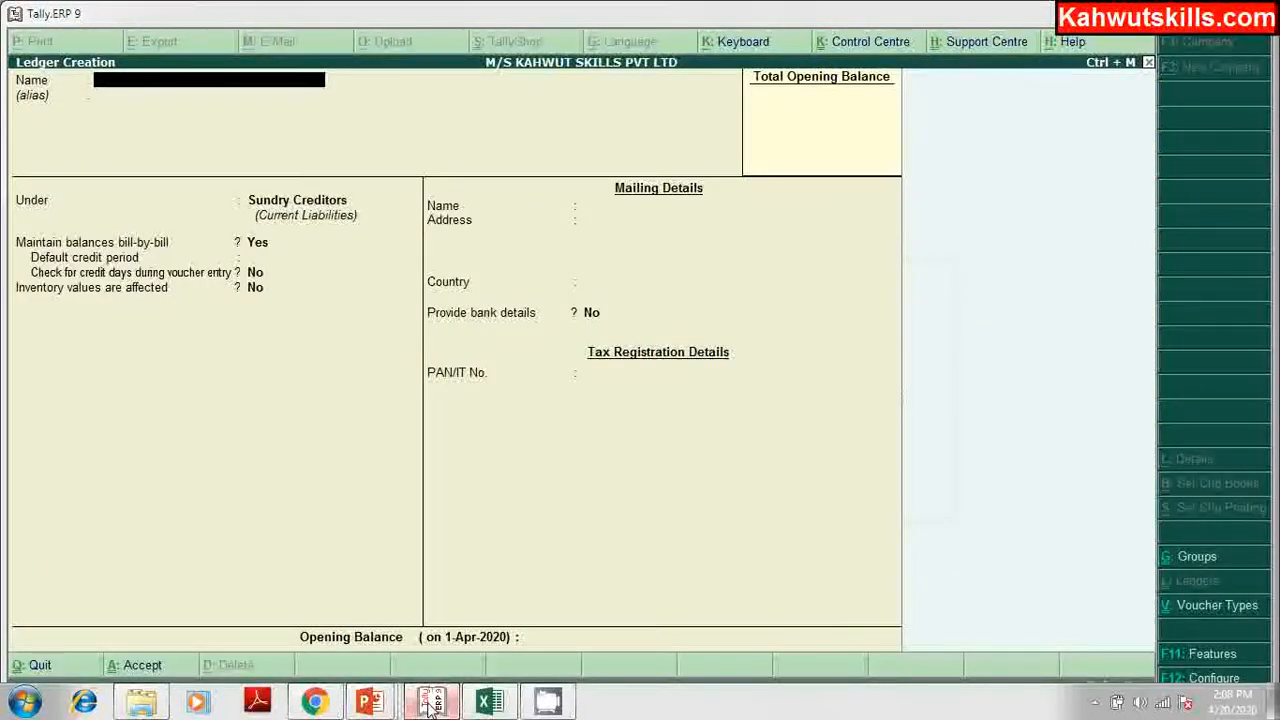
# Step: Create a Shop Rent ledger under Indirect Expenses with ledger type Not Applicable
pyautogui.write('Shop')
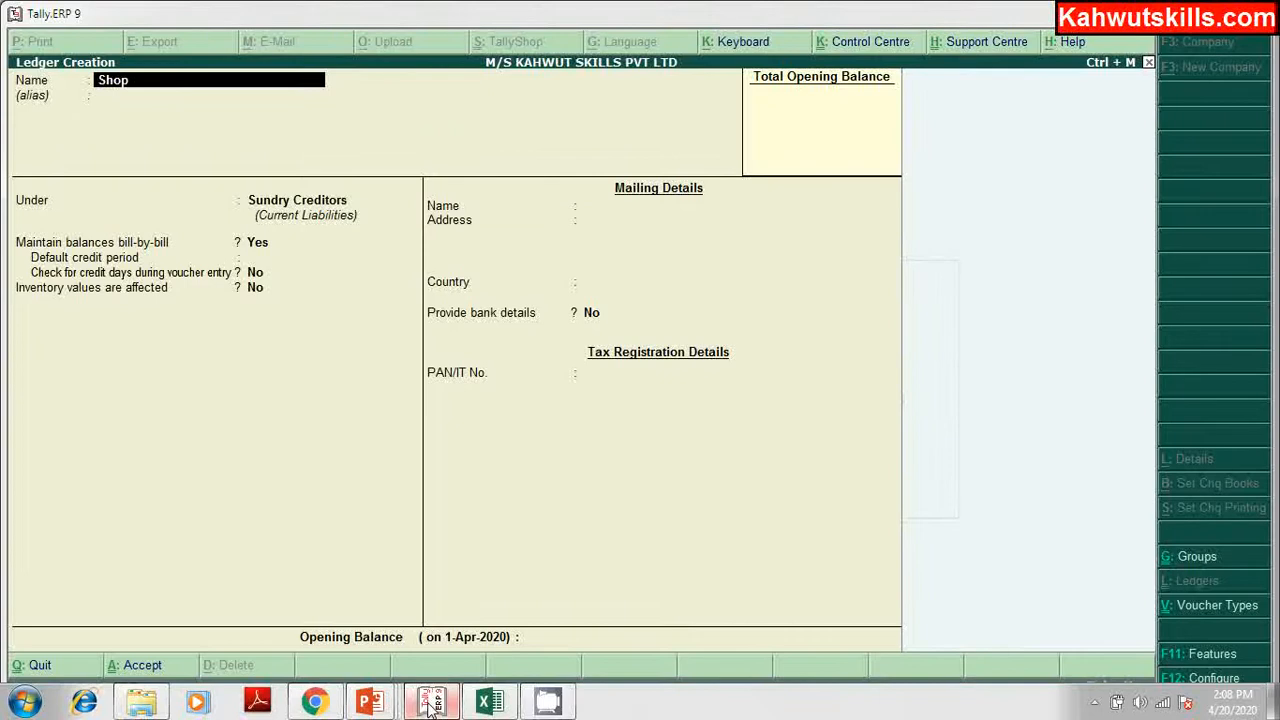
pyautogui.write(' Rent')
pyautogui.press('Return')
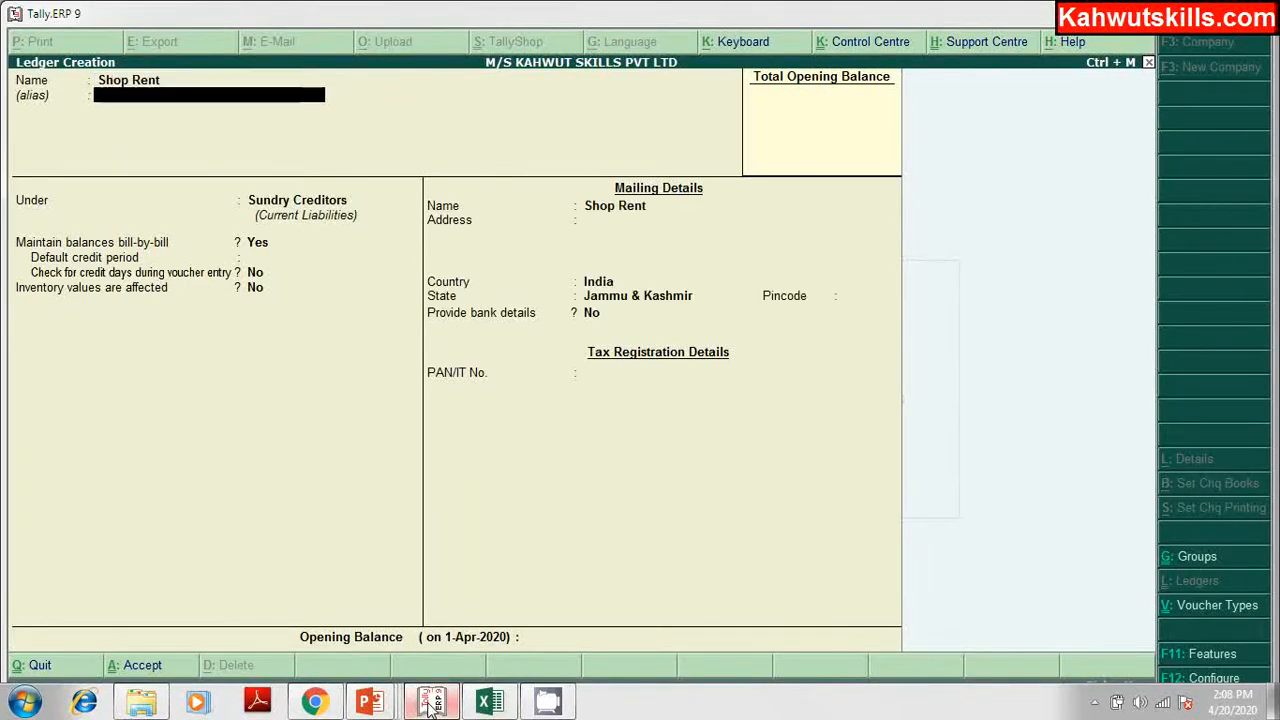
pyautogui.press('Return')
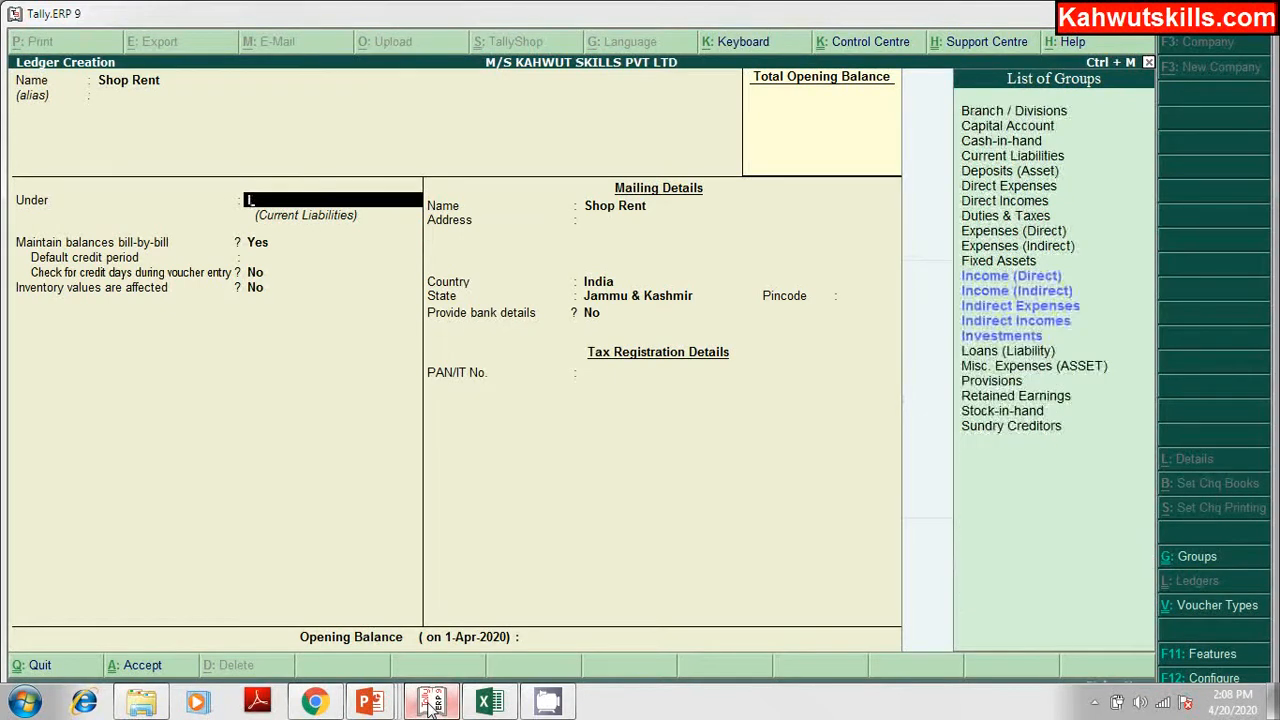
pyautogui.press('Down')
pyautogui.press('Down')
pyautogui.press('Down')
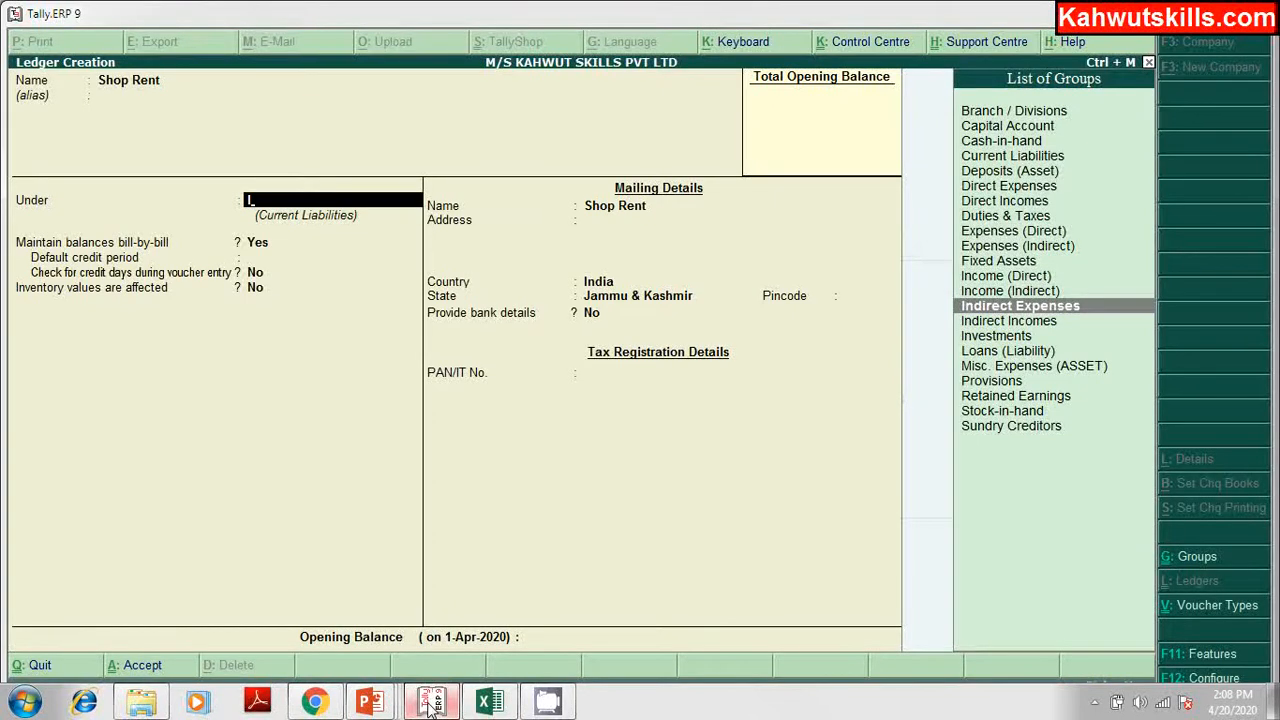
pyautogui.press('Return')
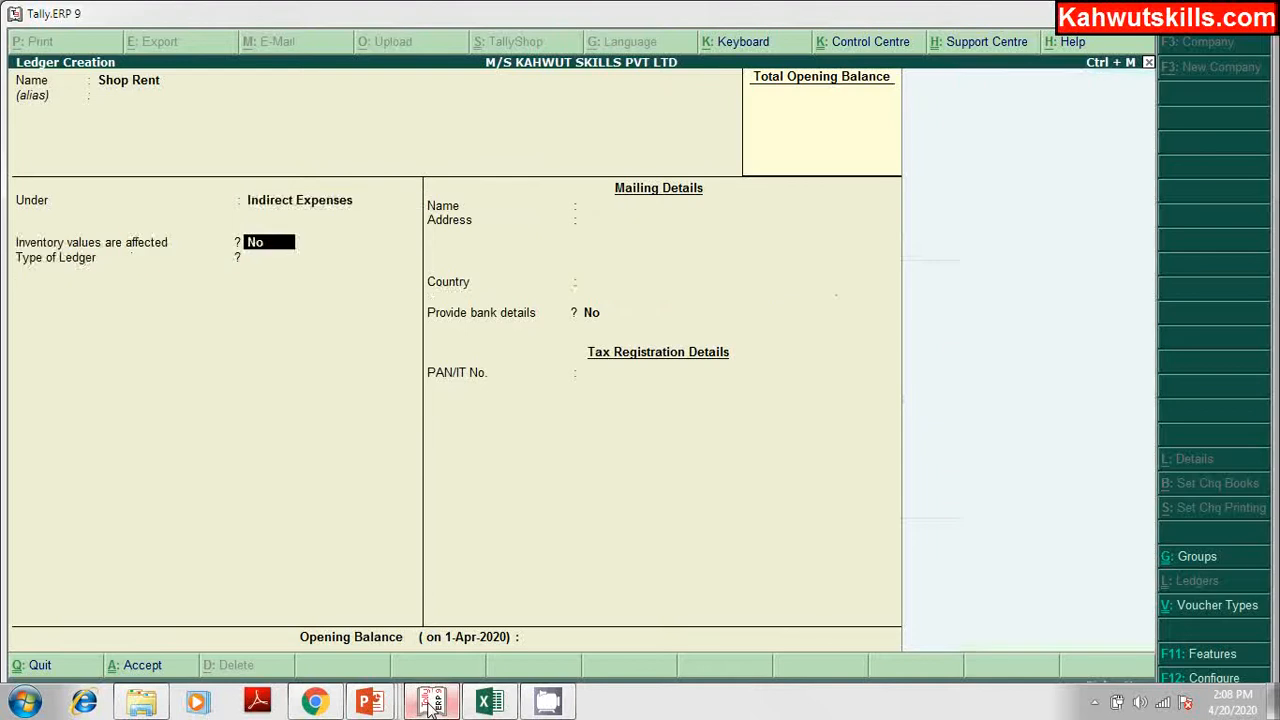
pyautogui.press('Return')
pyautogui.press('Return')
pyautogui.press('Return')
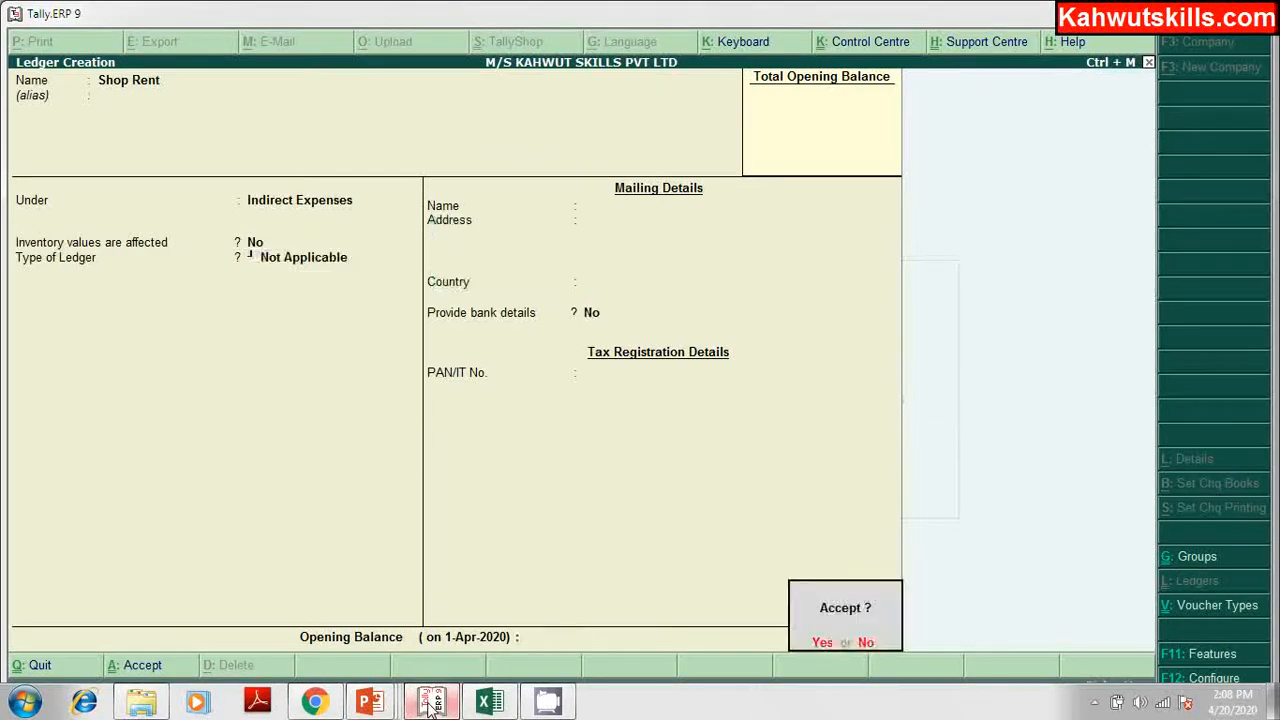
pyautogui.press('Return')
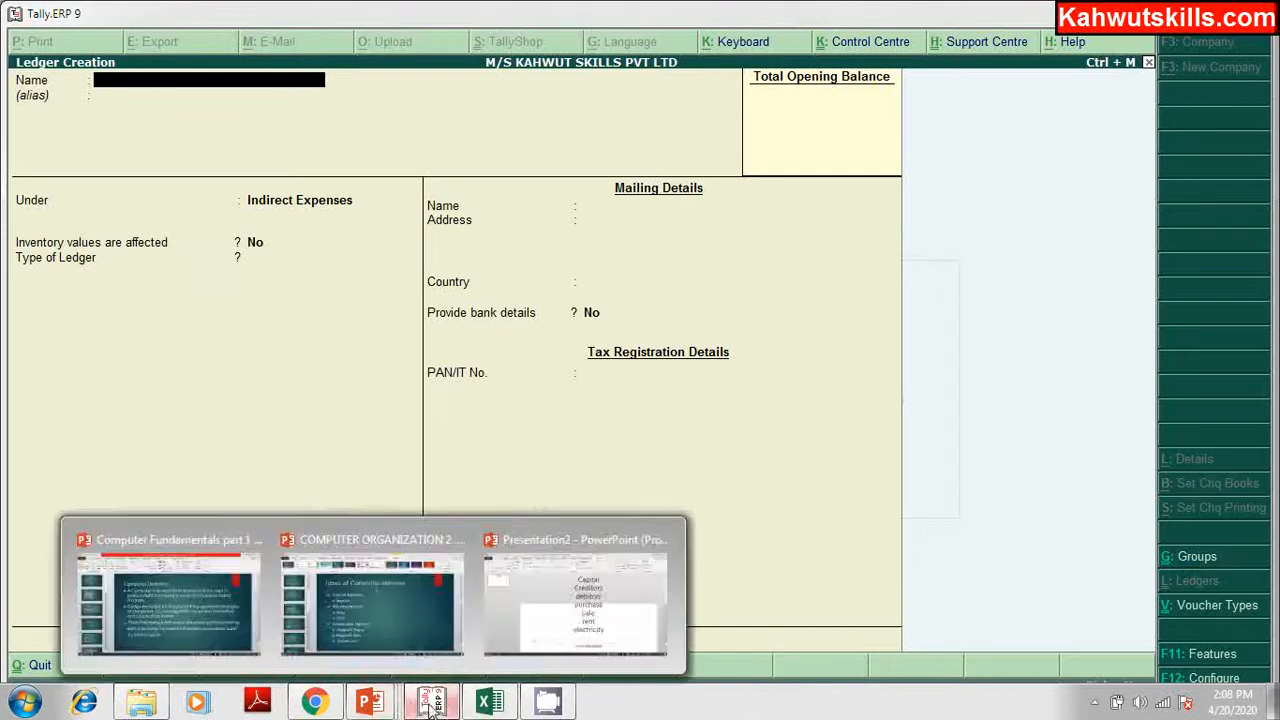
# Step: Look up the Cash deposited in J&K Bank entry in the Excel list
pyautogui.click(467, 706)
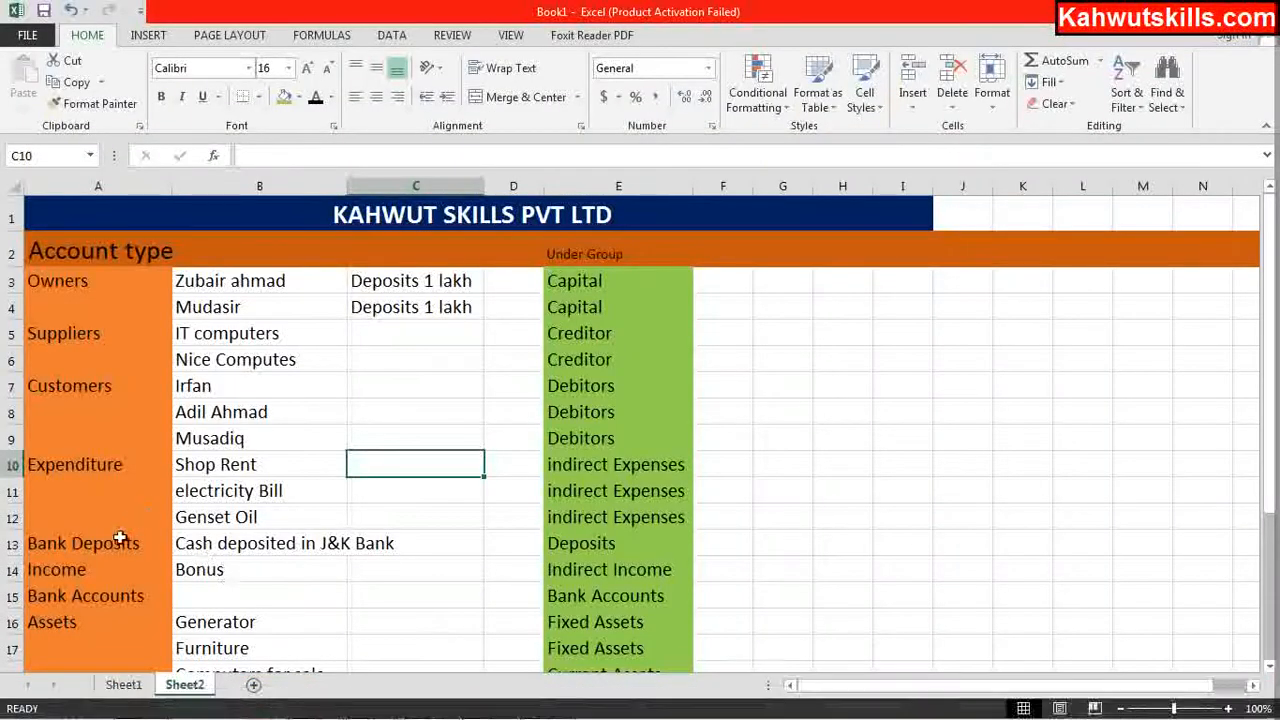
pyautogui.click(215, 545)
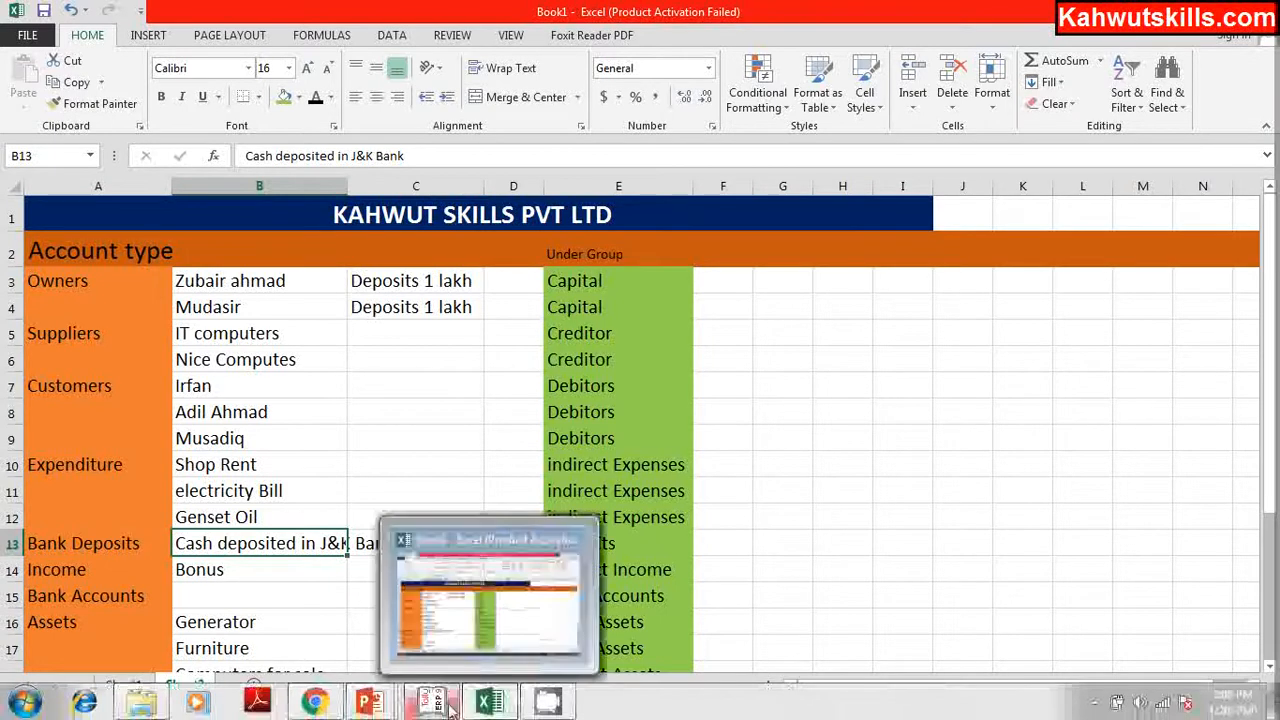
pyautogui.click(430, 703)
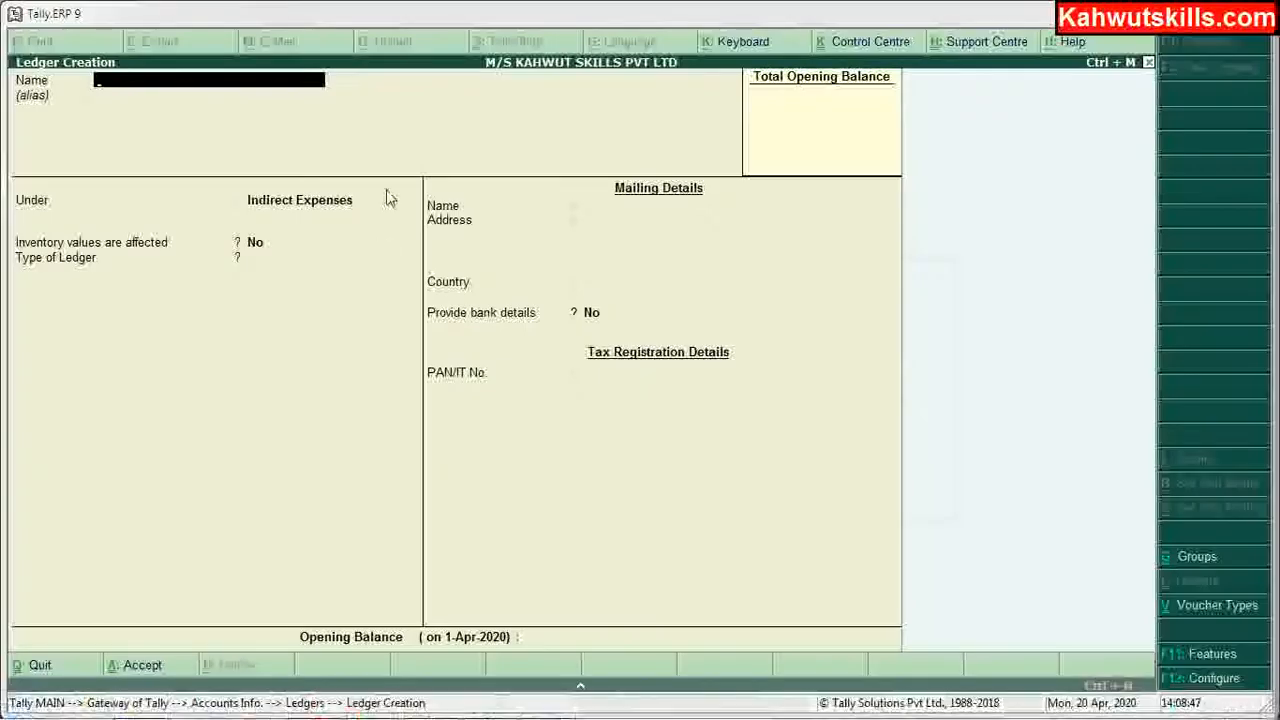
# Step: Create a Cash Deposit ledger under Deposits (Asset), leaving mailing and bank details blank
pyautogui.write('Cas')
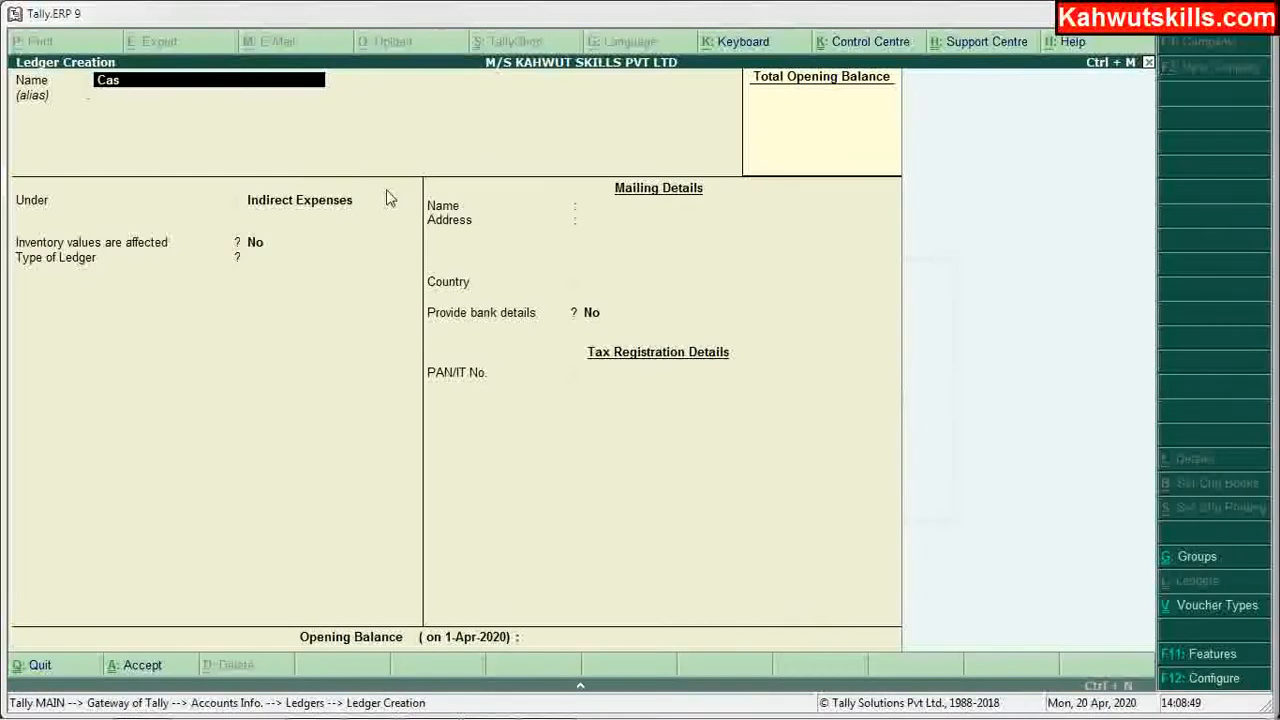
pyautogui.write('h Deposi')
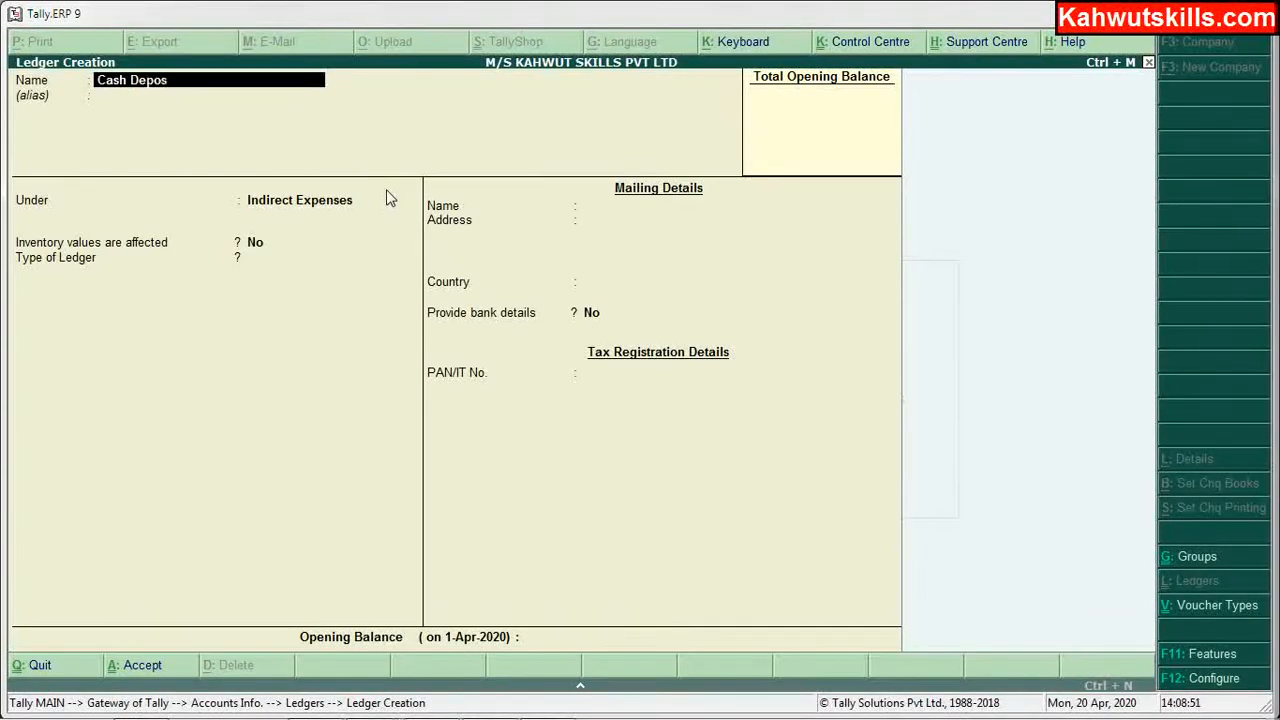
pyautogui.press('Return')
pyautogui.press('Return')
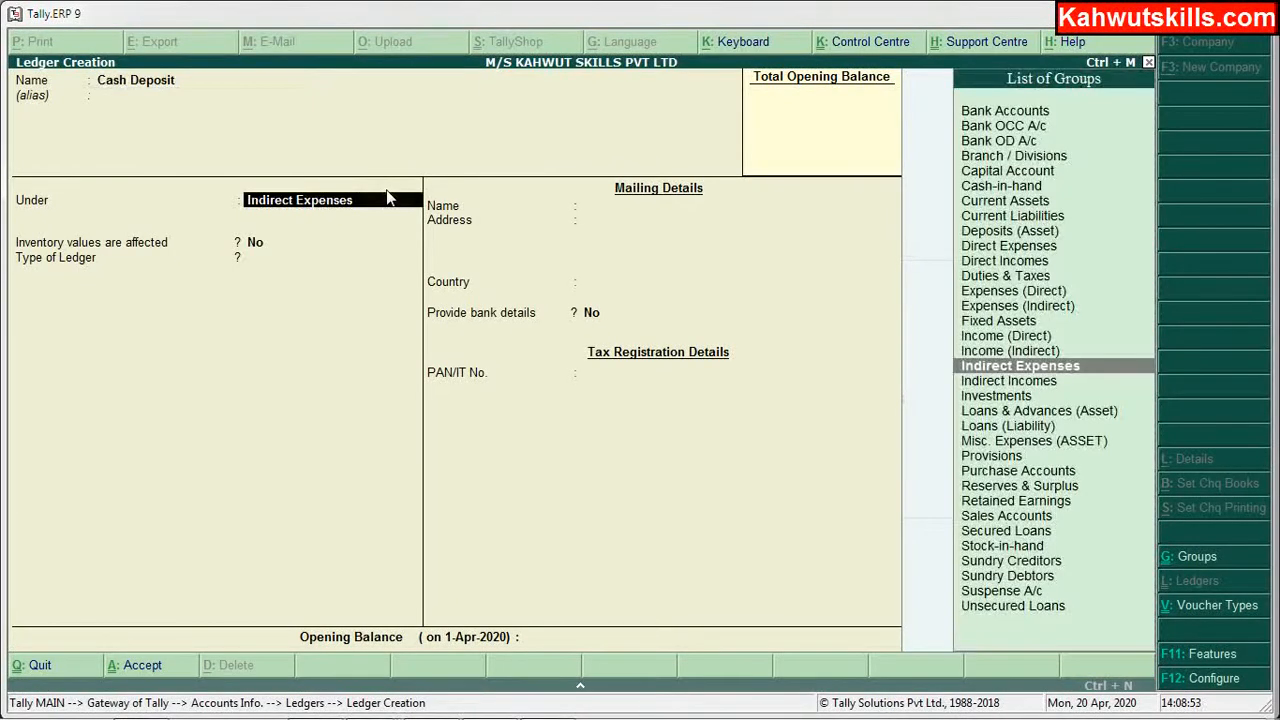
pyautogui.write('B')
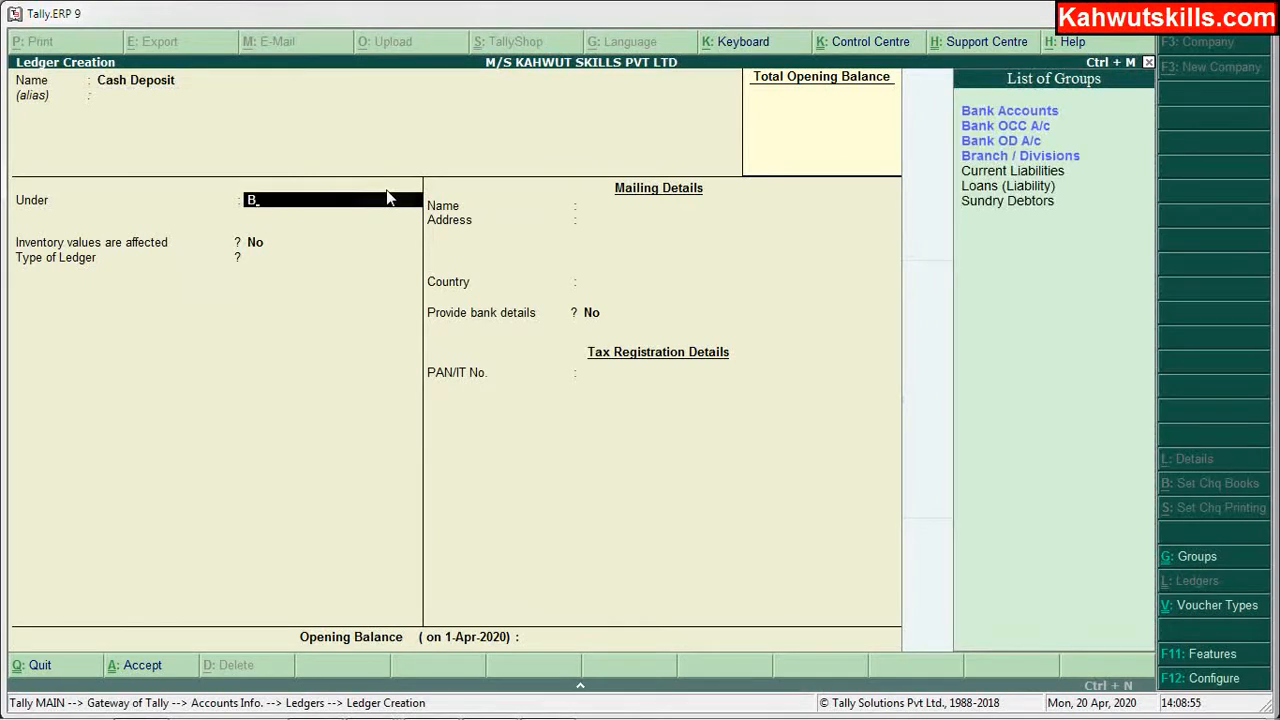
pyautogui.press('BackSpace')
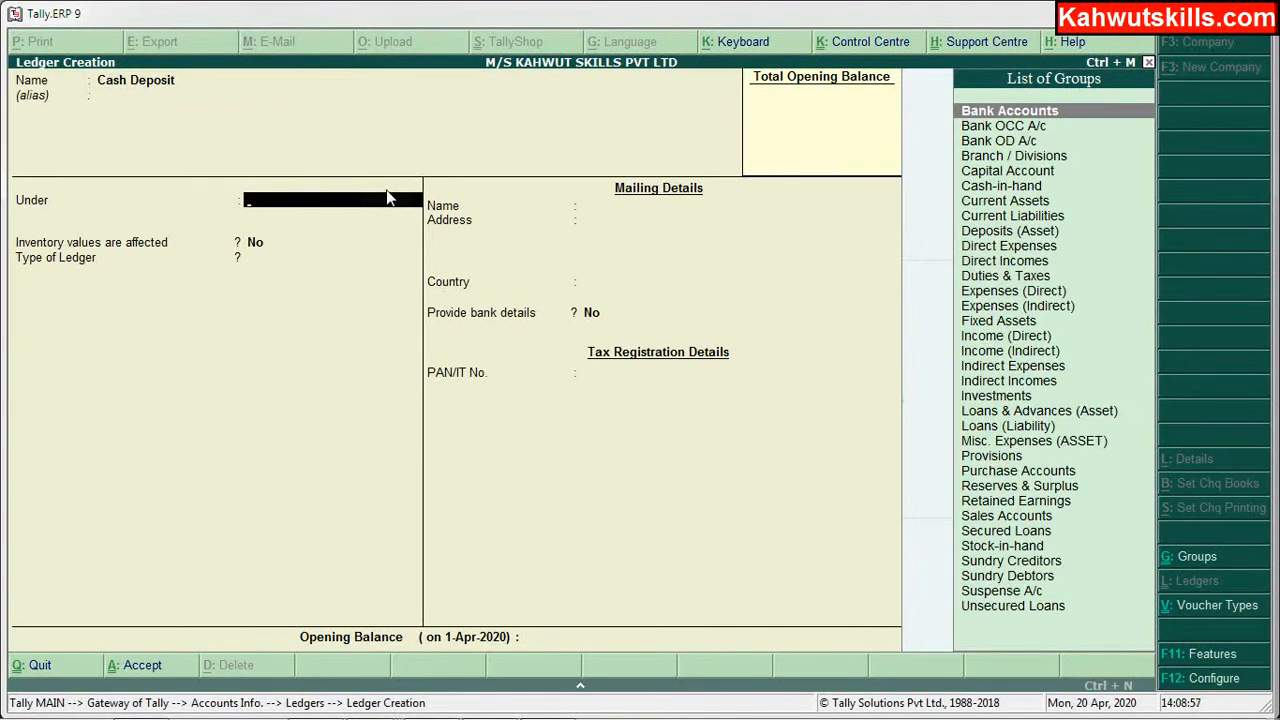
pyautogui.write('D')
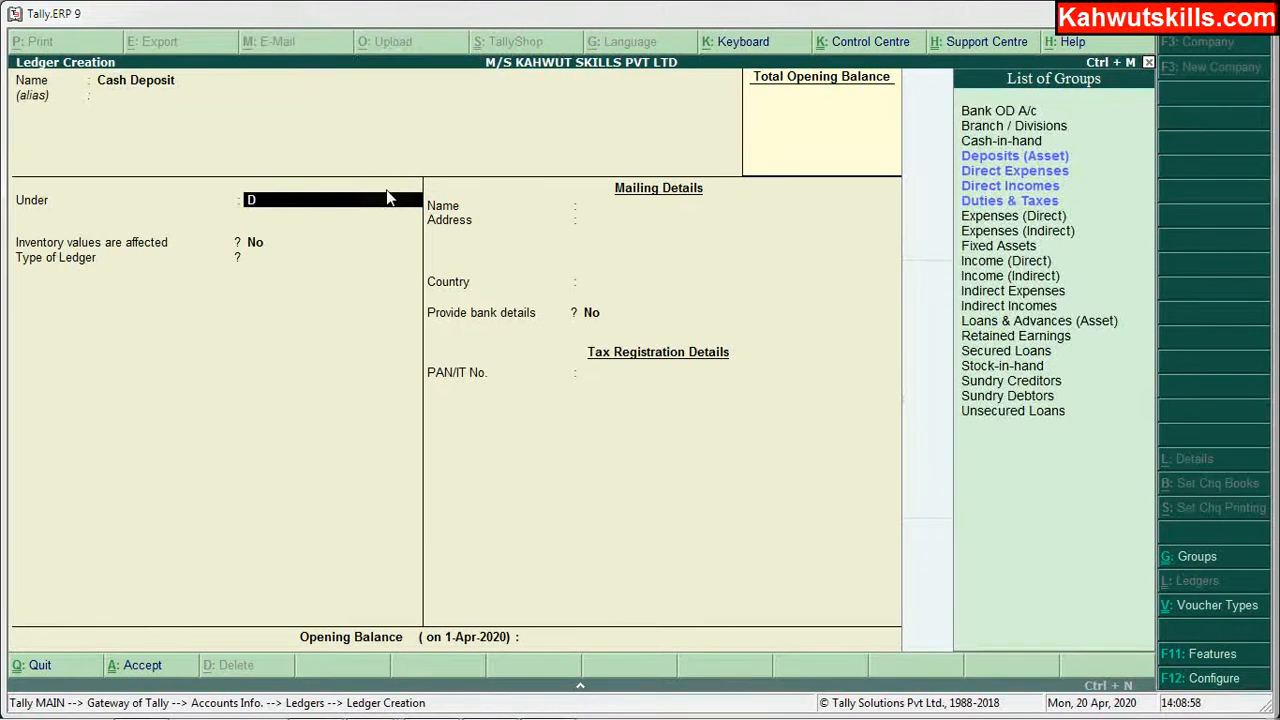
pyautogui.press('Return')
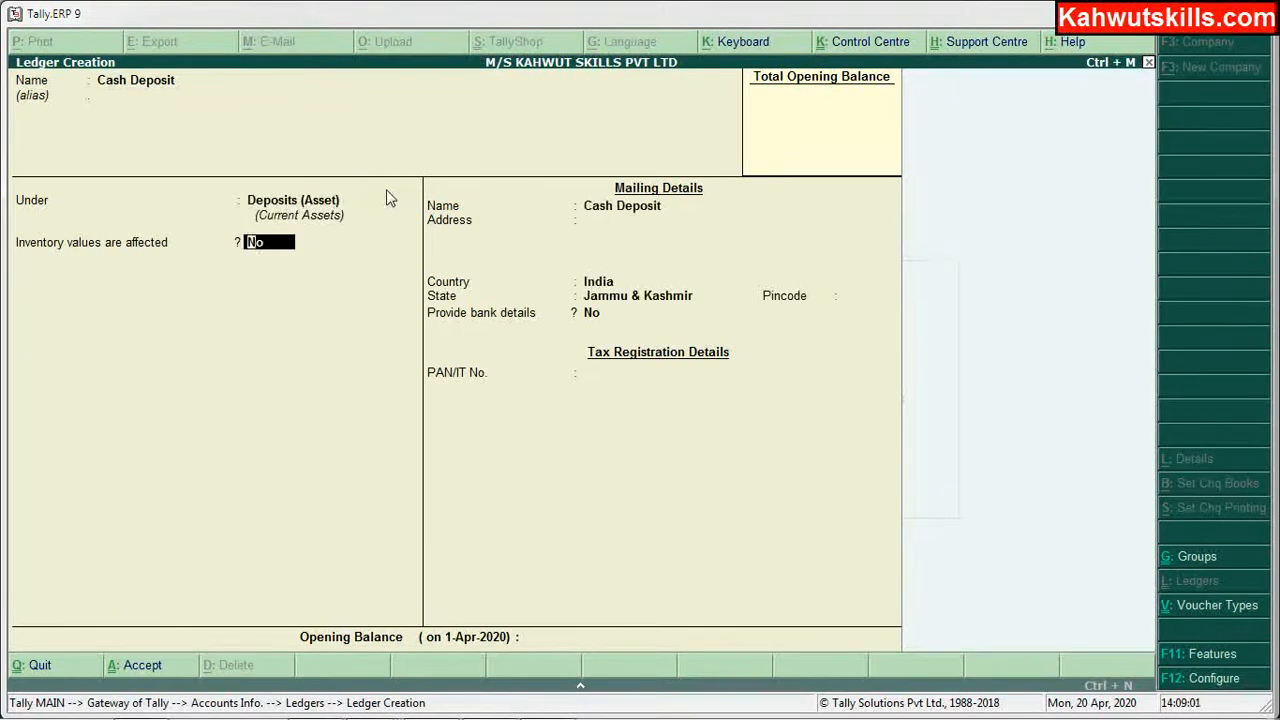
pyautogui.press('Return')
pyautogui.press('Return')
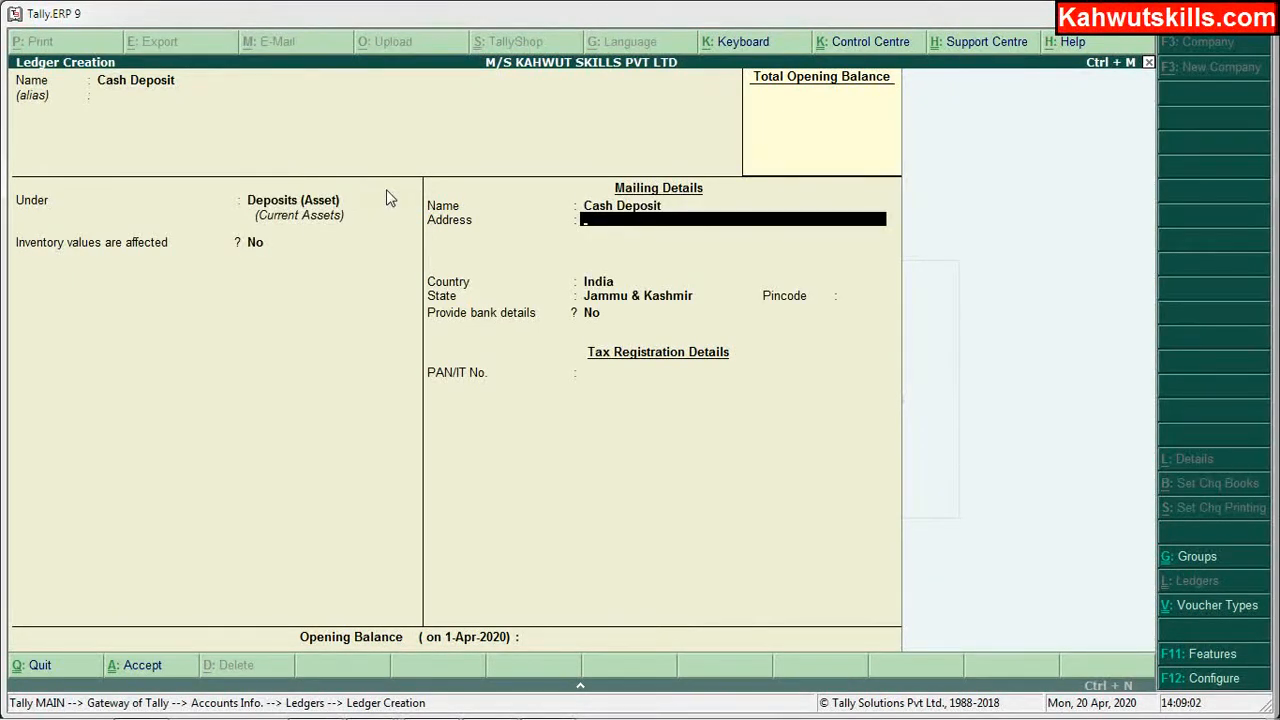
pyautogui.press('Return')
pyautogui.press('Return')
pyautogui.press('Return')
pyautogui.press('Return')
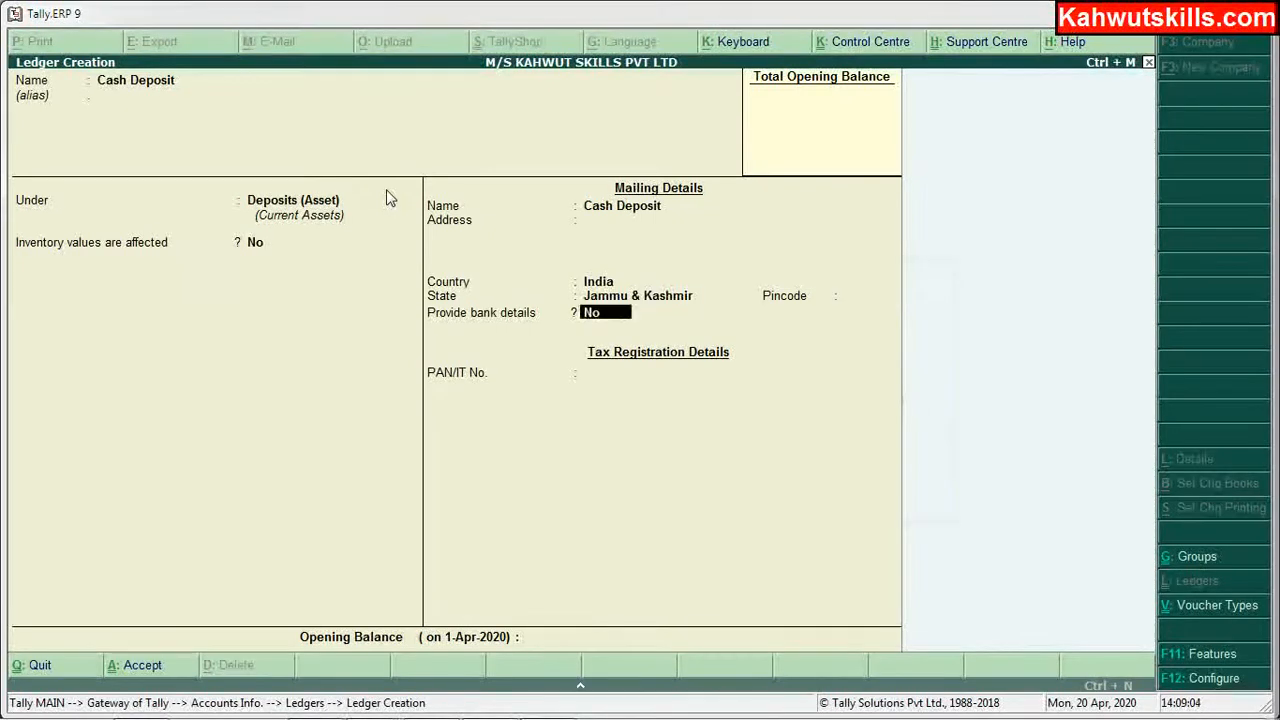
pyautogui.press('Return')
pyautogui.press('Return')
pyautogui.press('Return')
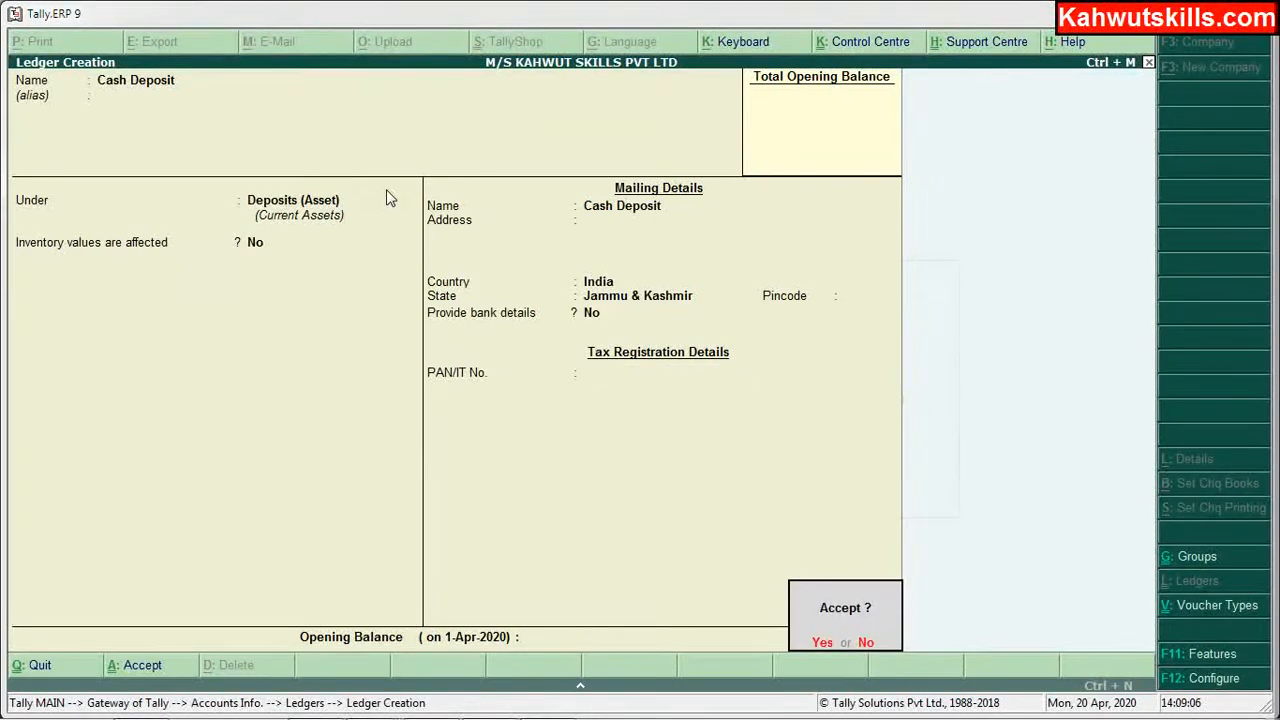
pyautogui.press('Return')
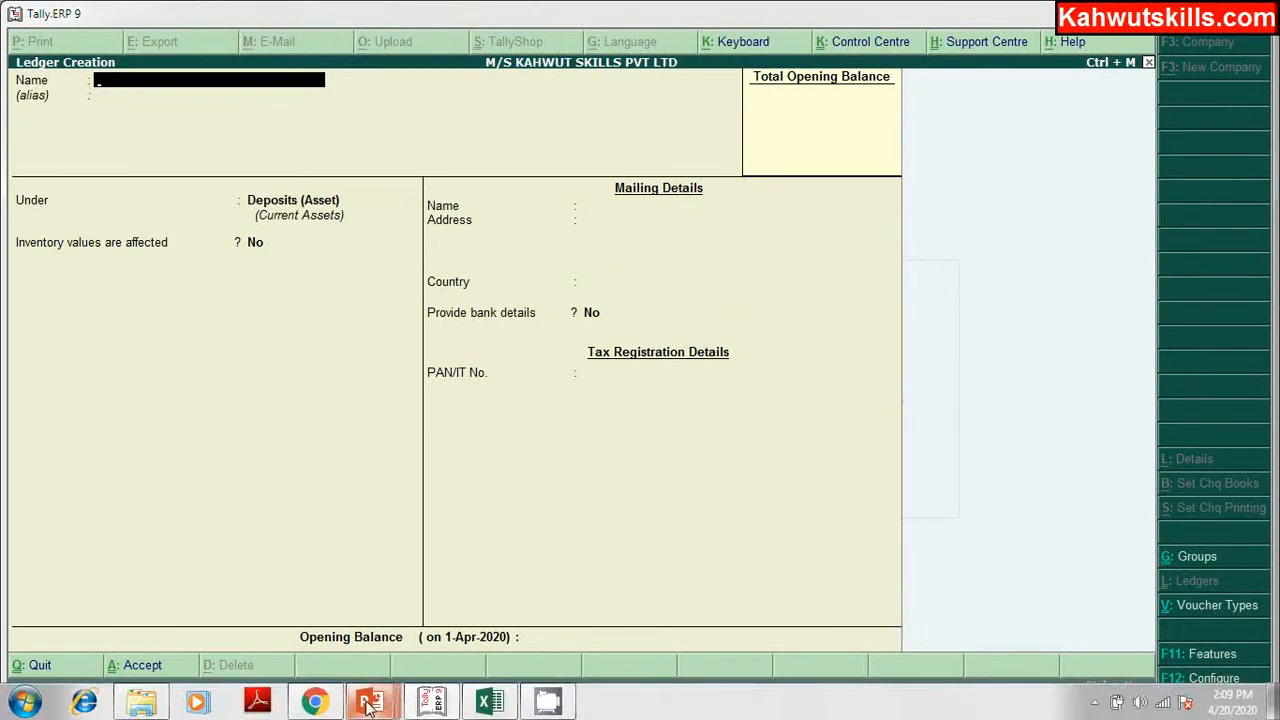
pyautogui.click(478, 706)
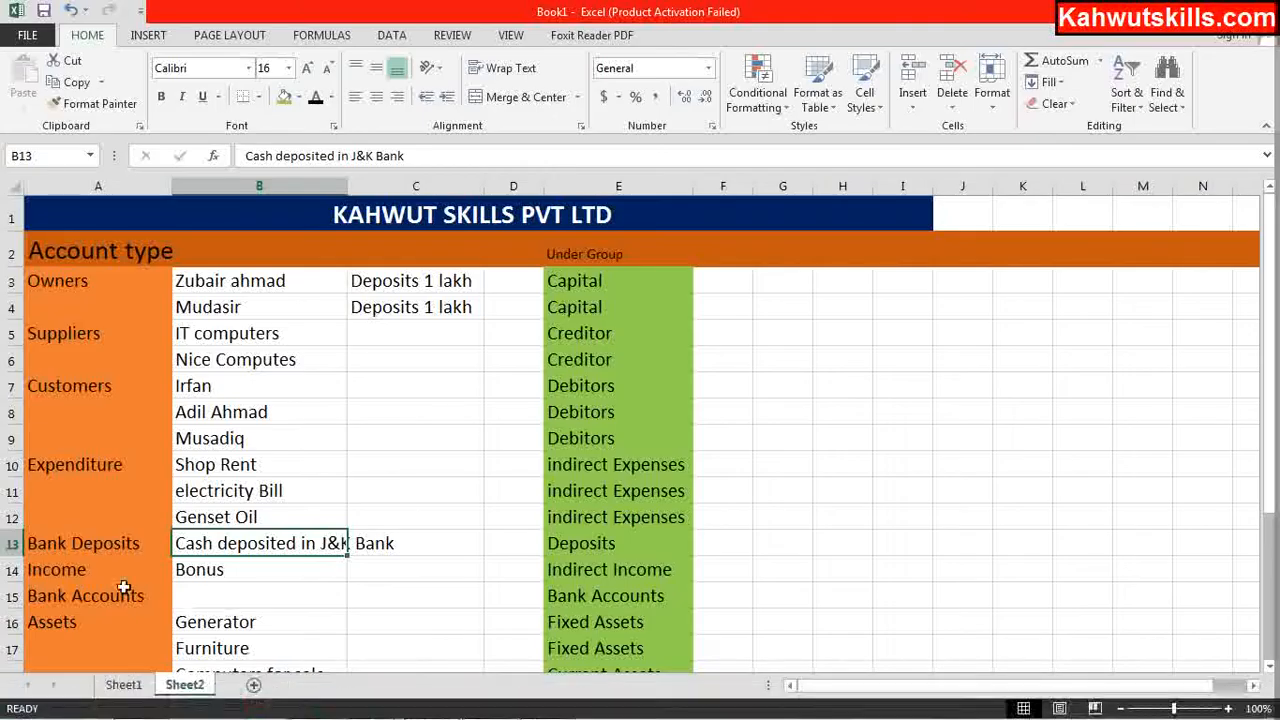
pyautogui.click(268, 569)
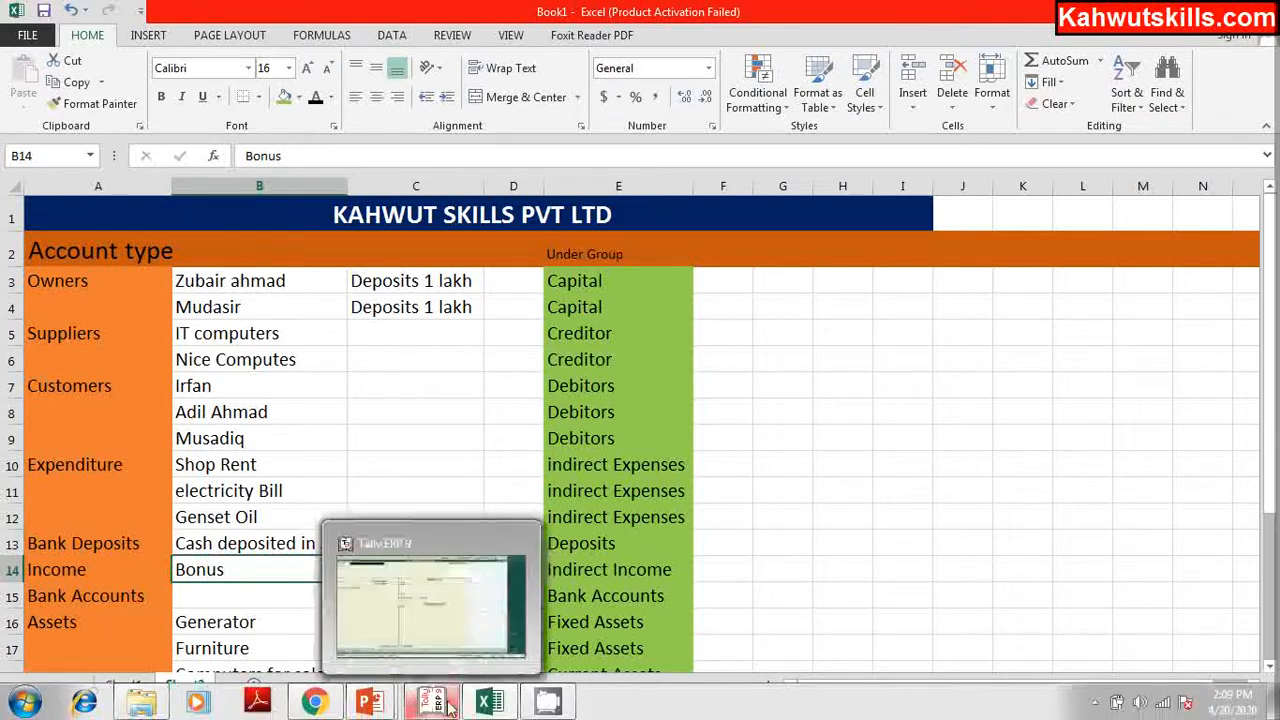
pyautogui.click(447, 704)
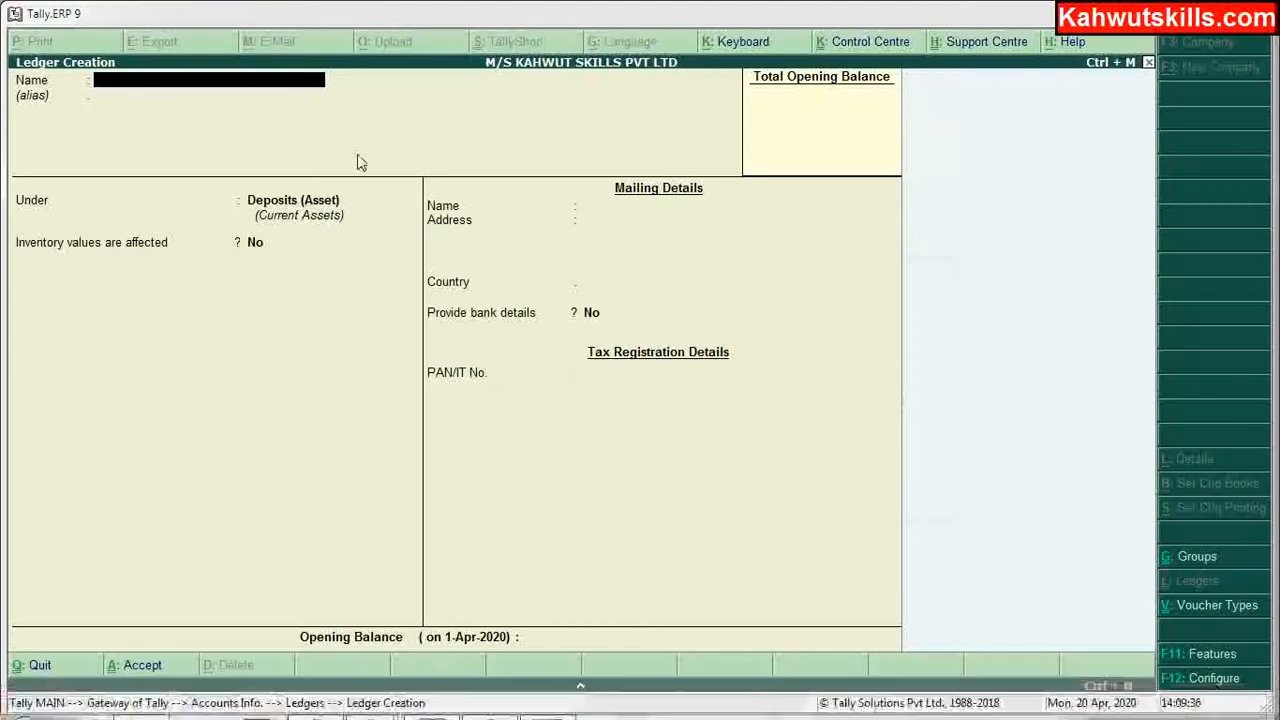
# Step: Create a Bonus ledger under Indirect Incomes, checking the Excel list along the way
pyautogui.write('Bonu')
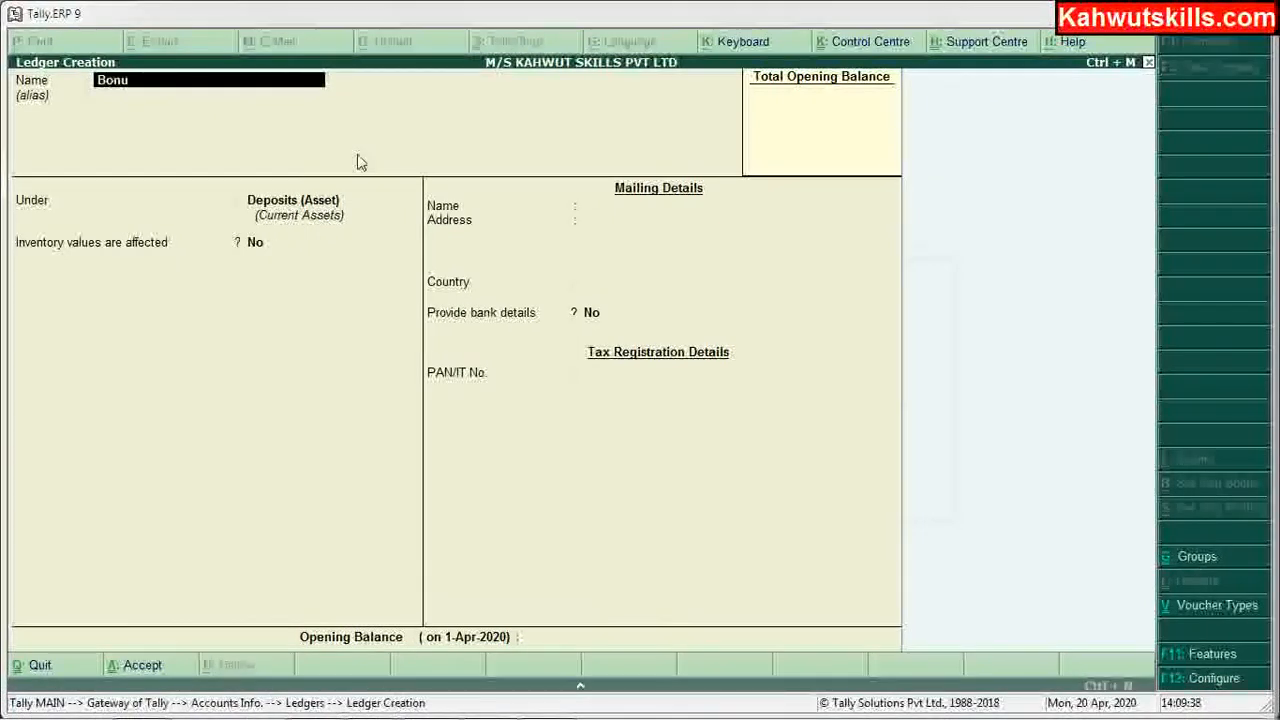
pyautogui.write('s')
pyautogui.press('Return')
pyautogui.press('Return')
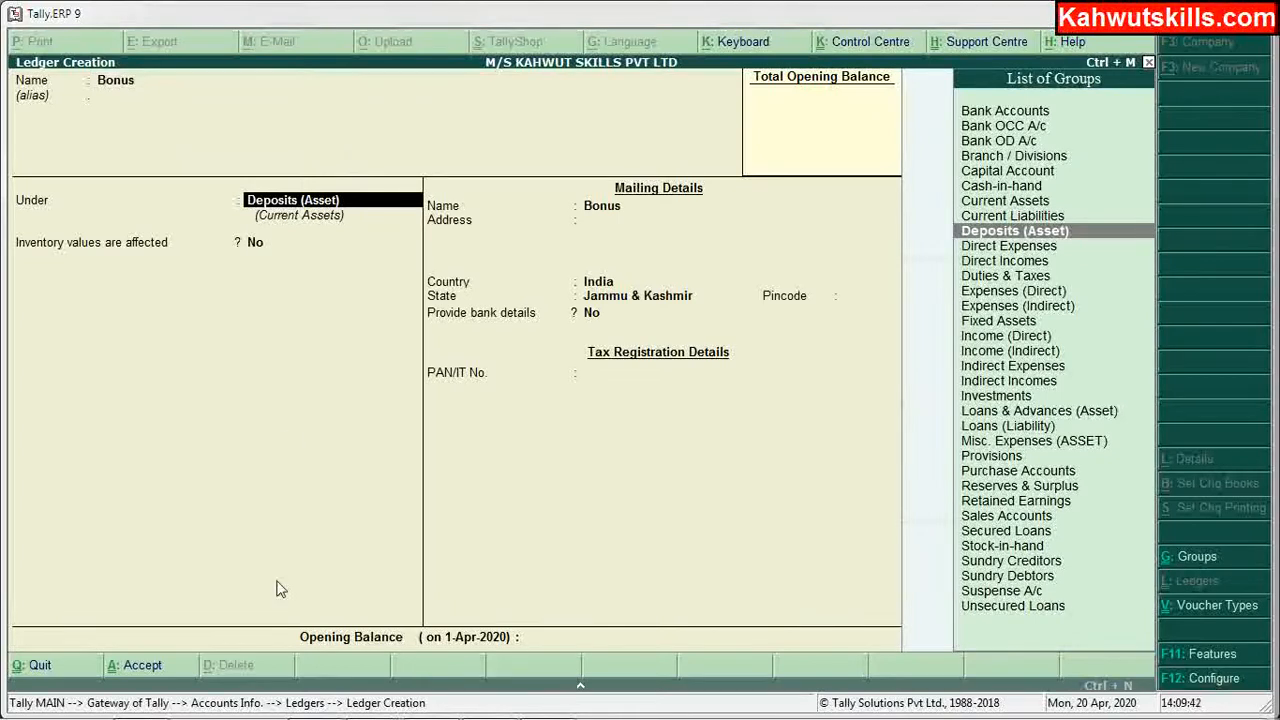
pyautogui.moveTo(294, 705)
pyautogui.click(490, 705)
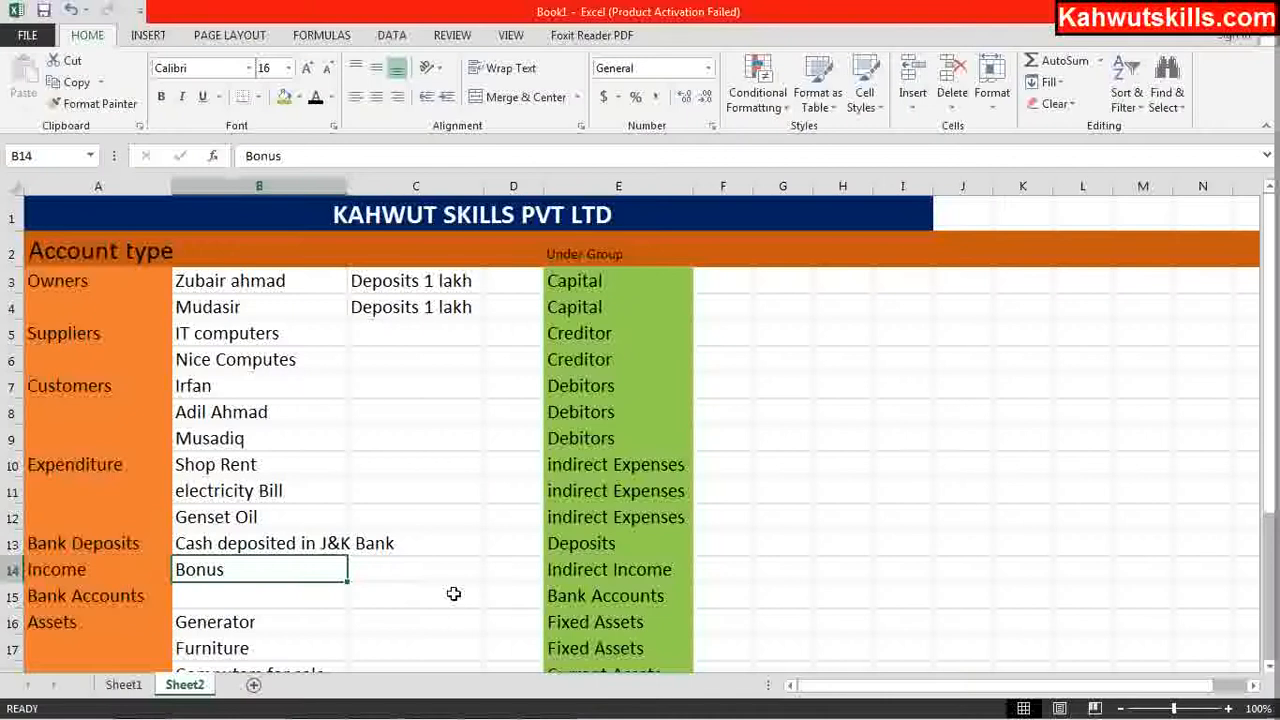
pyautogui.moveTo(390, 705)
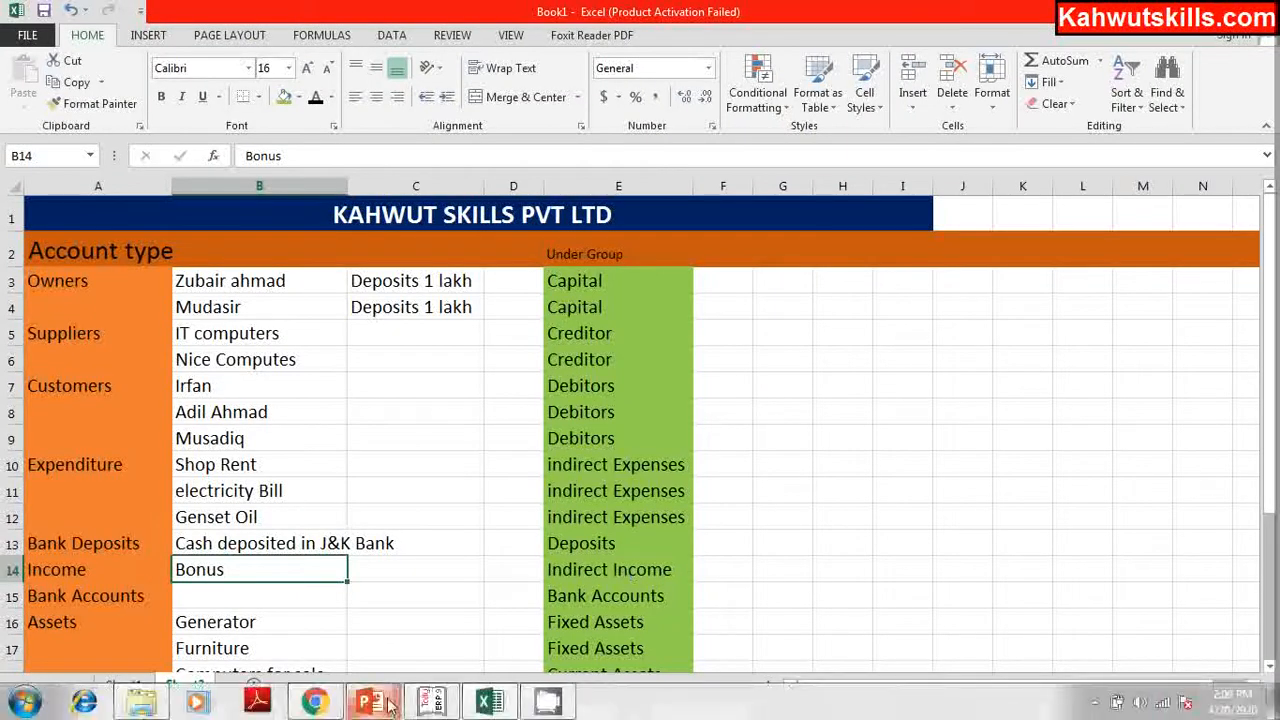
pyautogui.moveTo(490, 703)
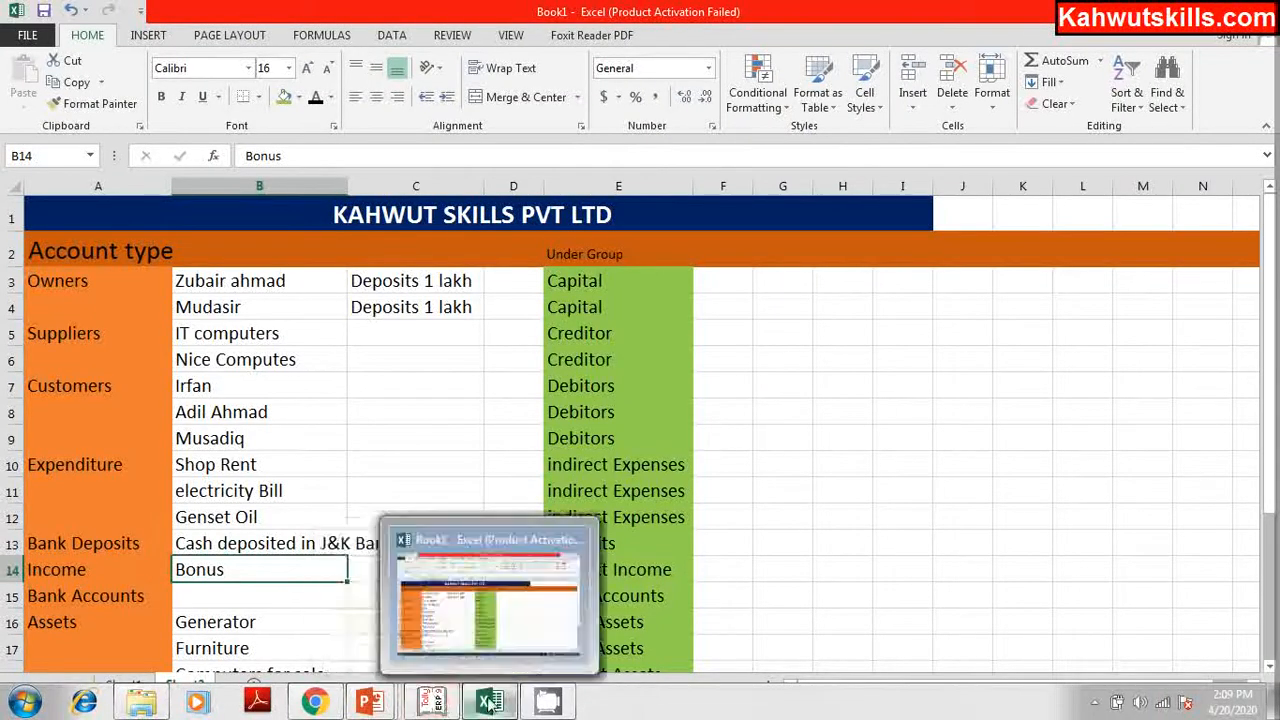
pyautogui.click(432, 703)
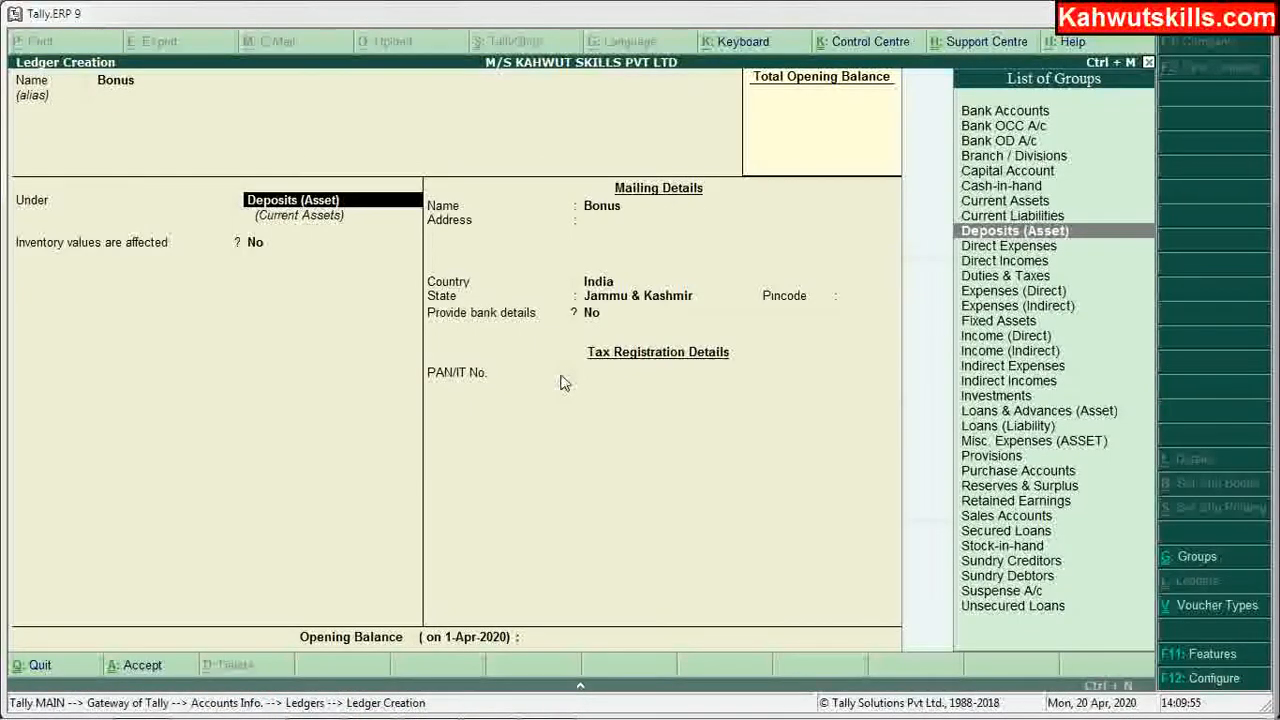
pyautogui.write('I')
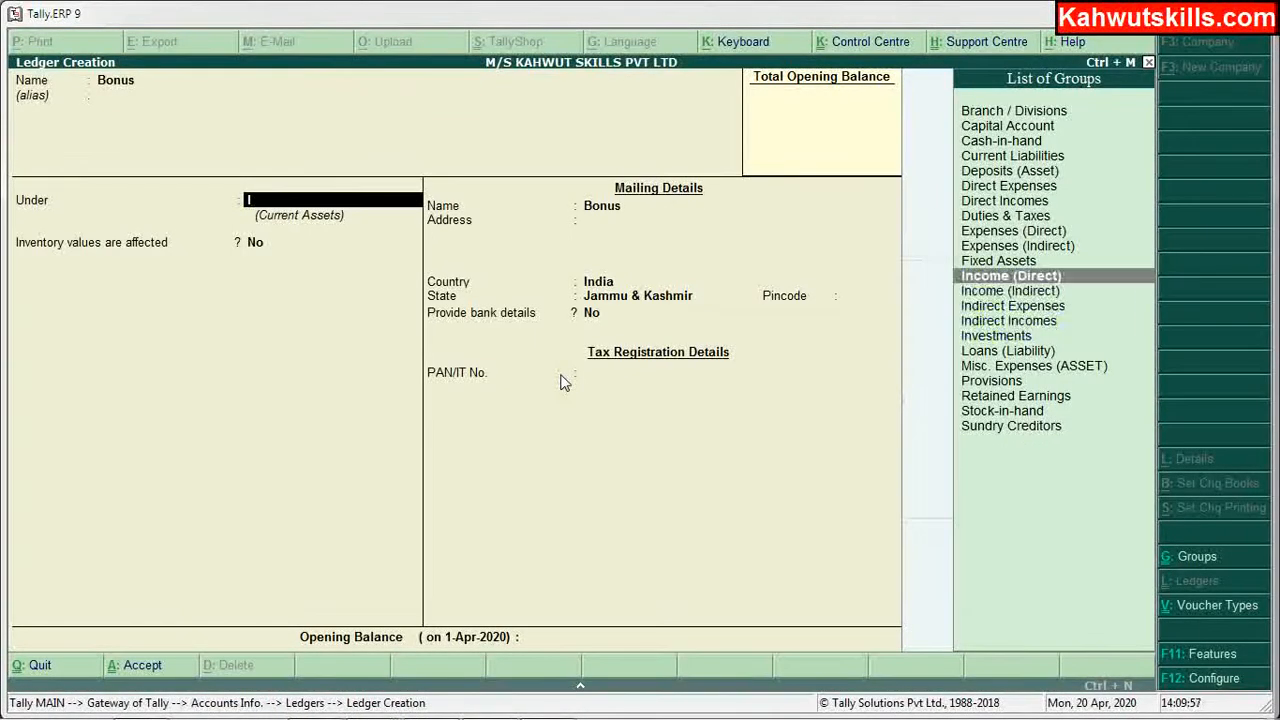
pyautogui.press('Down')
pyautogui.press('Down')
pyautogui.press('Down')
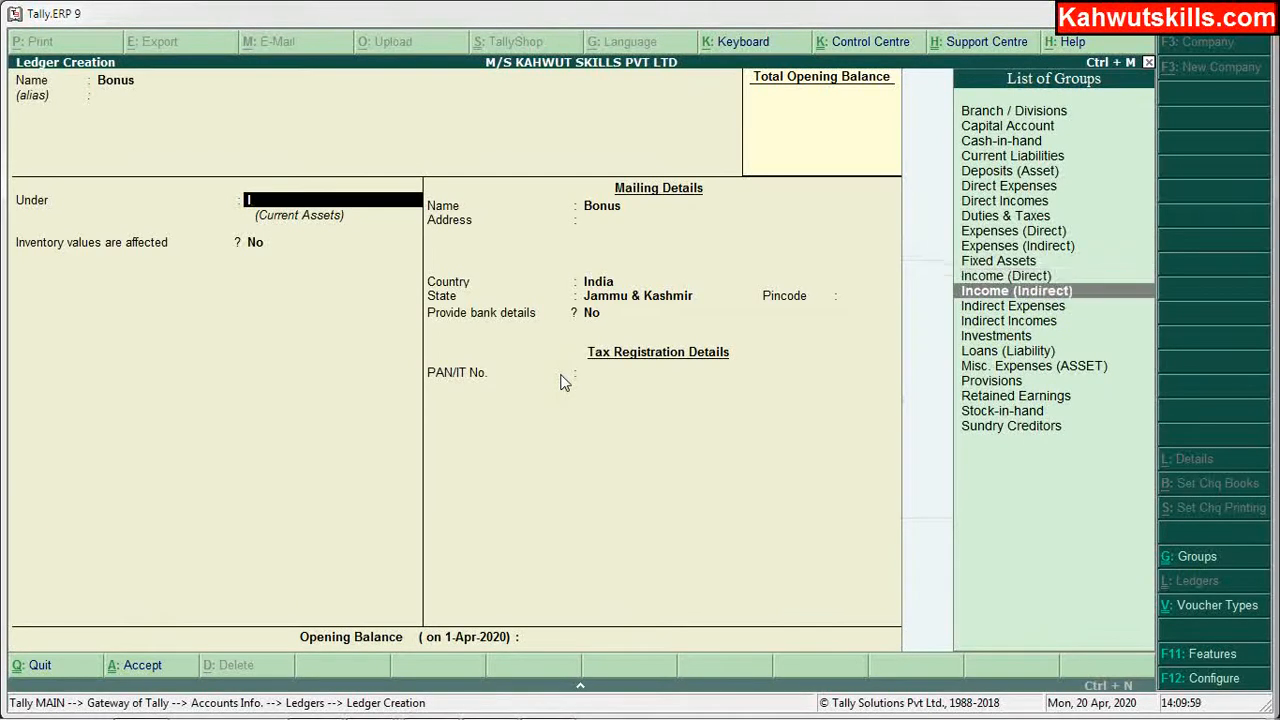
pyautogui.press('Return')
pyautogui.press('Return')
pyautogui.press('Return')
pyautogui.press('Return')
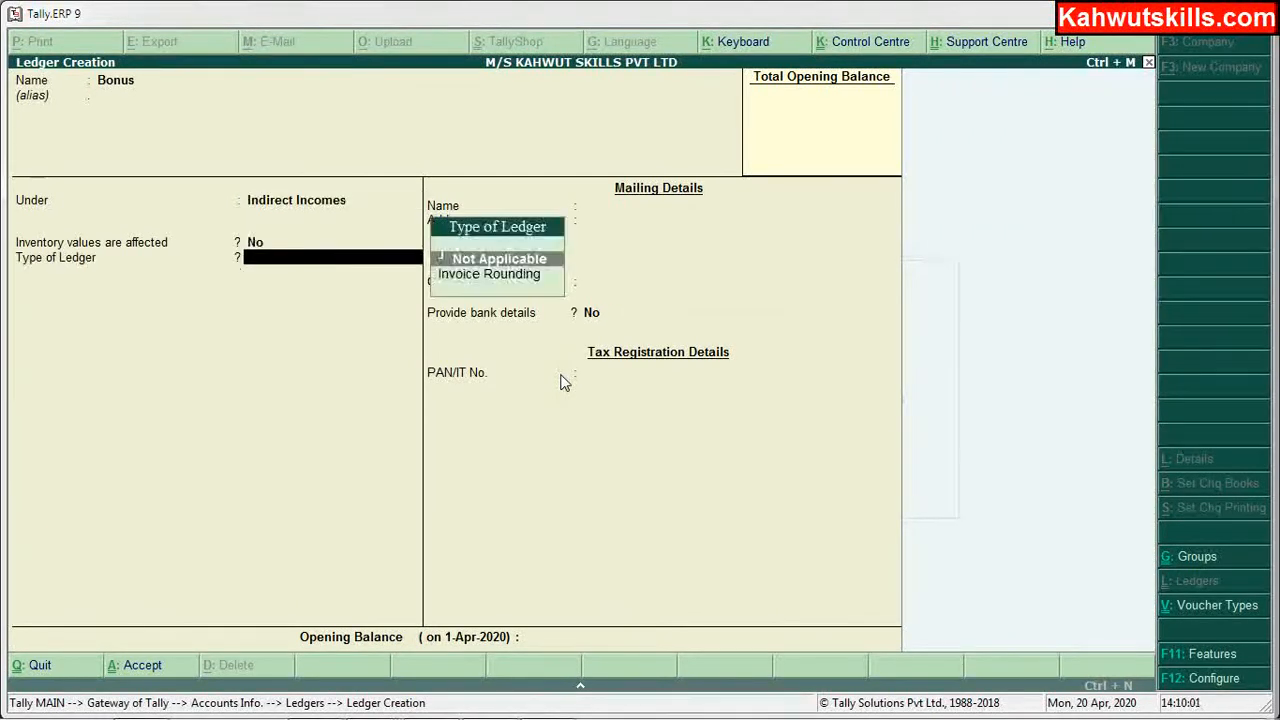
pyautogui.press('Return')
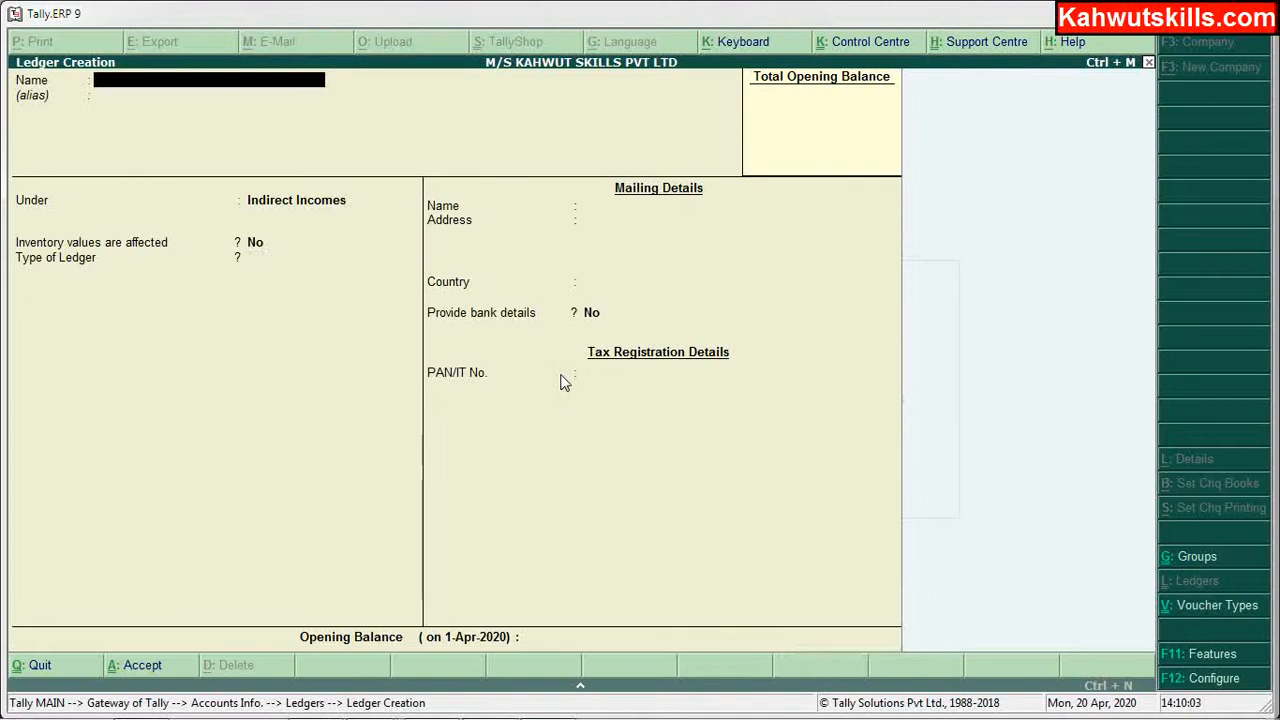
pyautogui.moveTo(328, 698)
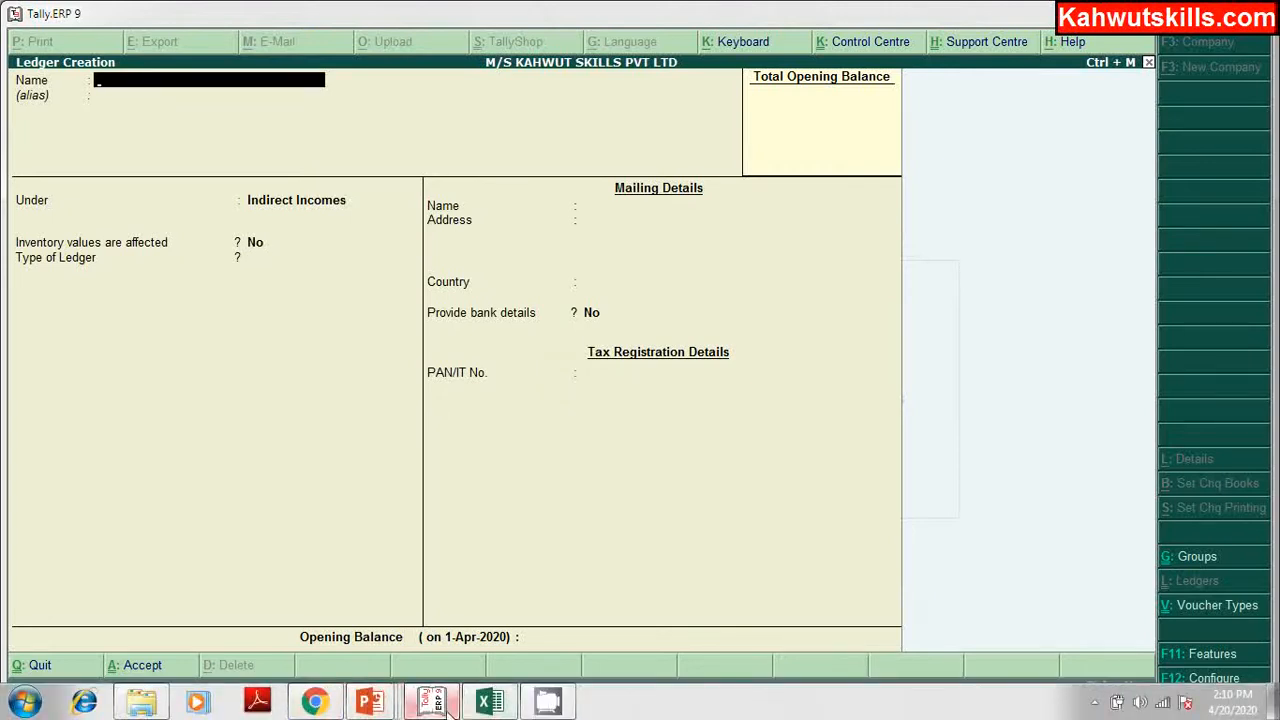
pyautogui.click(487, 703)
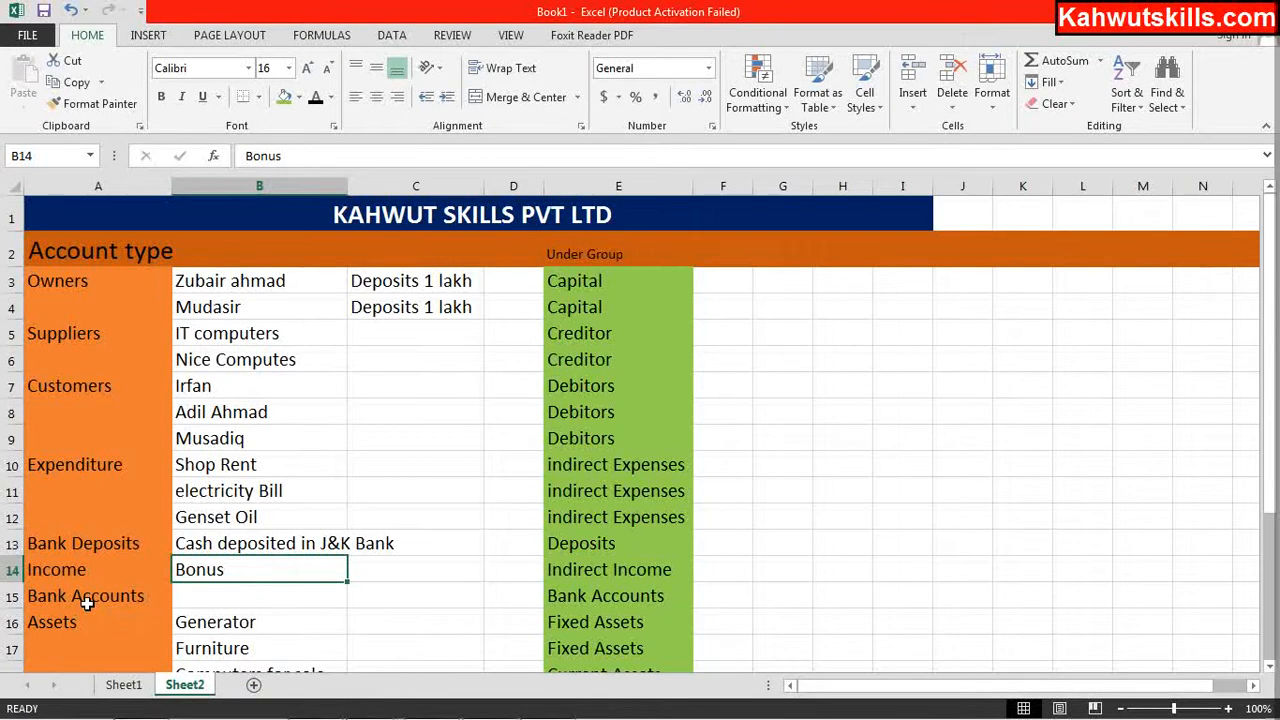
pyautogui.click(126, 597)
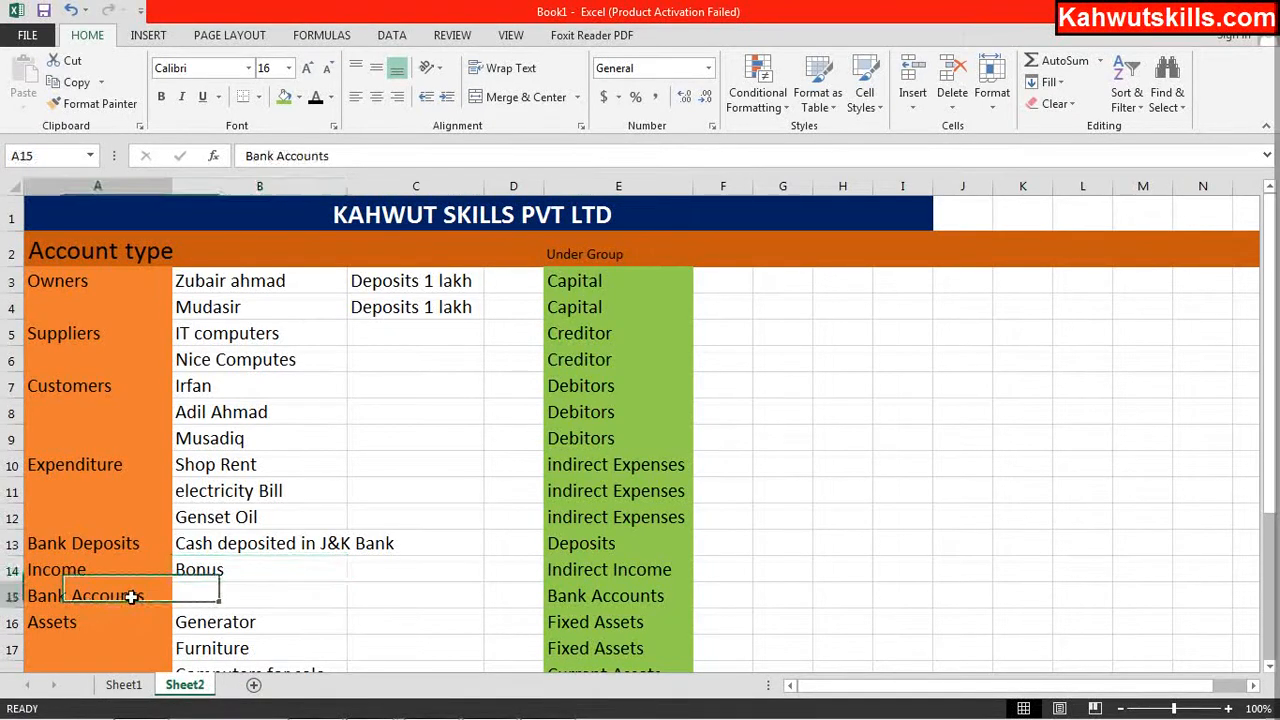
pyautogui.click(223, 593)
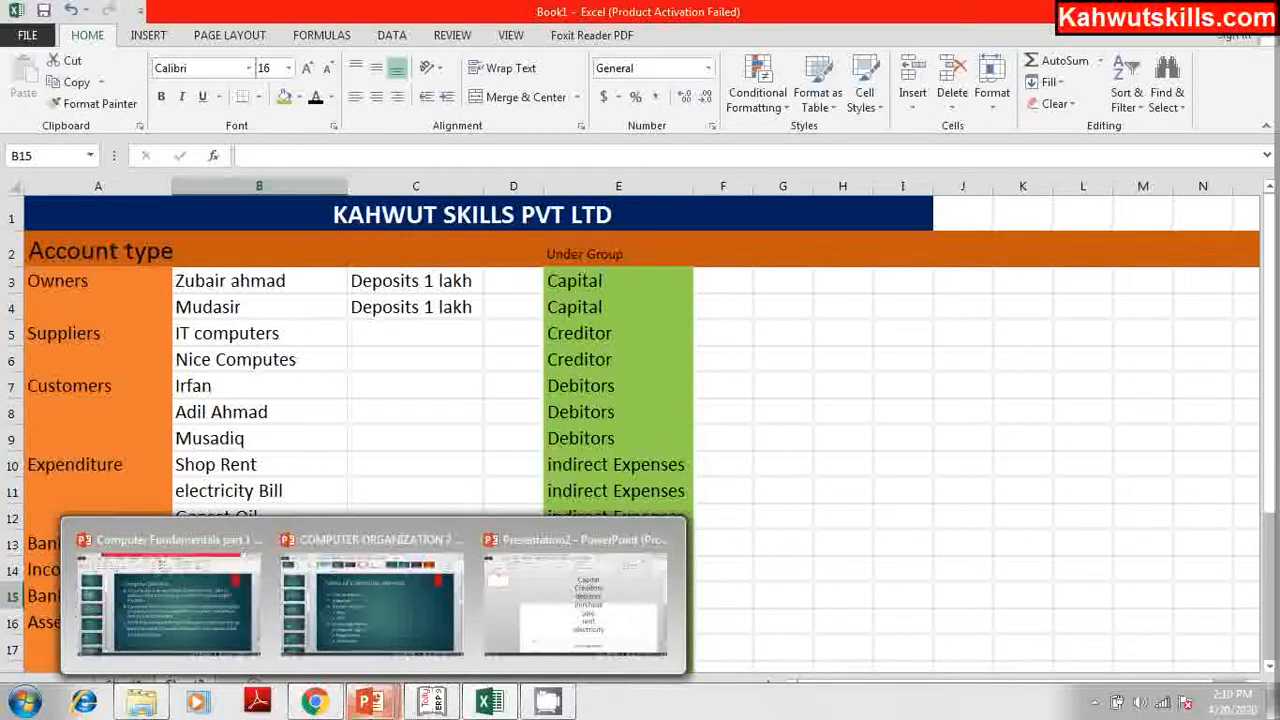
pyautogui.moveTo(479, 700)
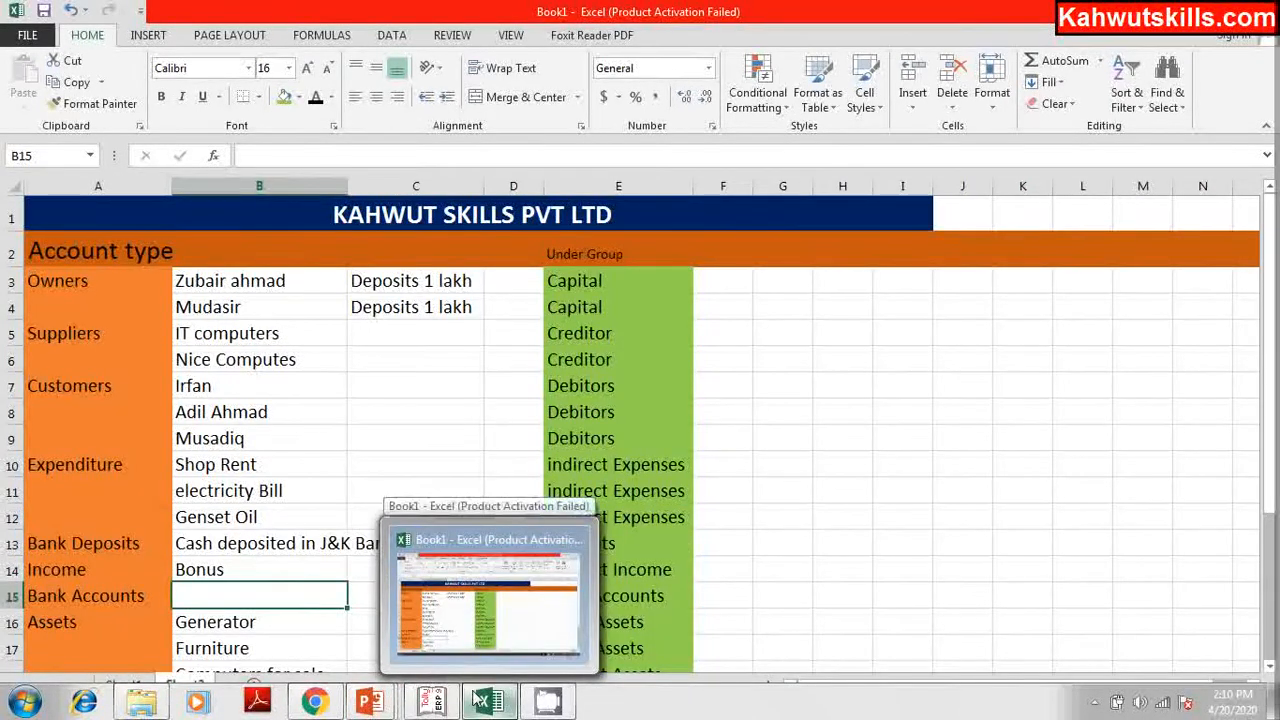
pyautogui.click(432, 700)
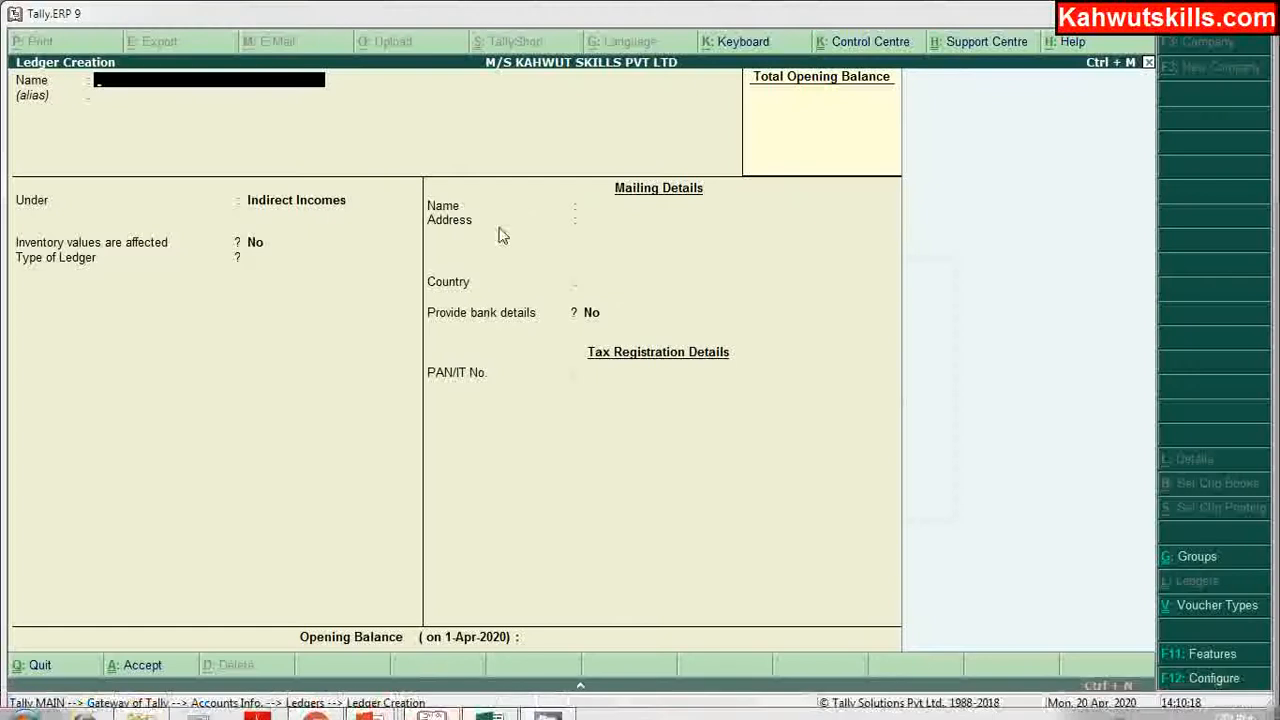
# Step: Create a Jk Bank ledger under Bank Accounts, cheque book setting left at No
pyautogui.write('Jk B')
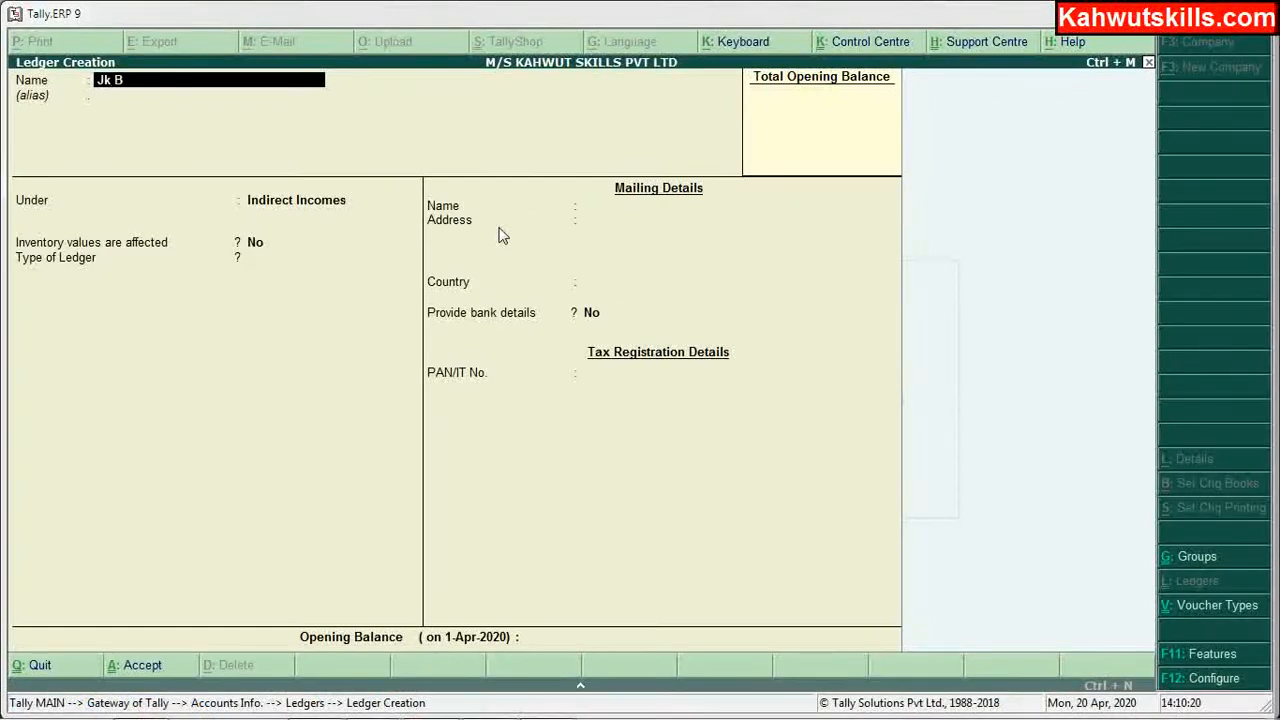
pyautogui.write('ank')
pyautogui.press('Return')
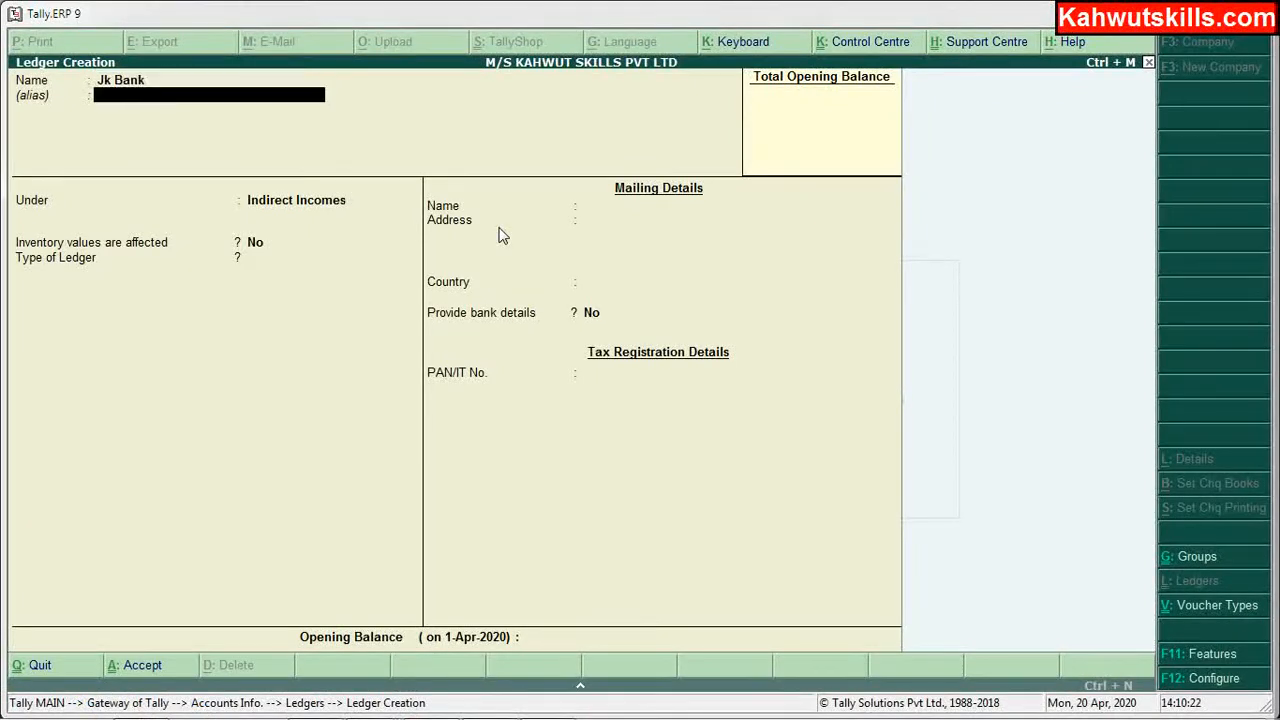
pyautogui.press('Return')
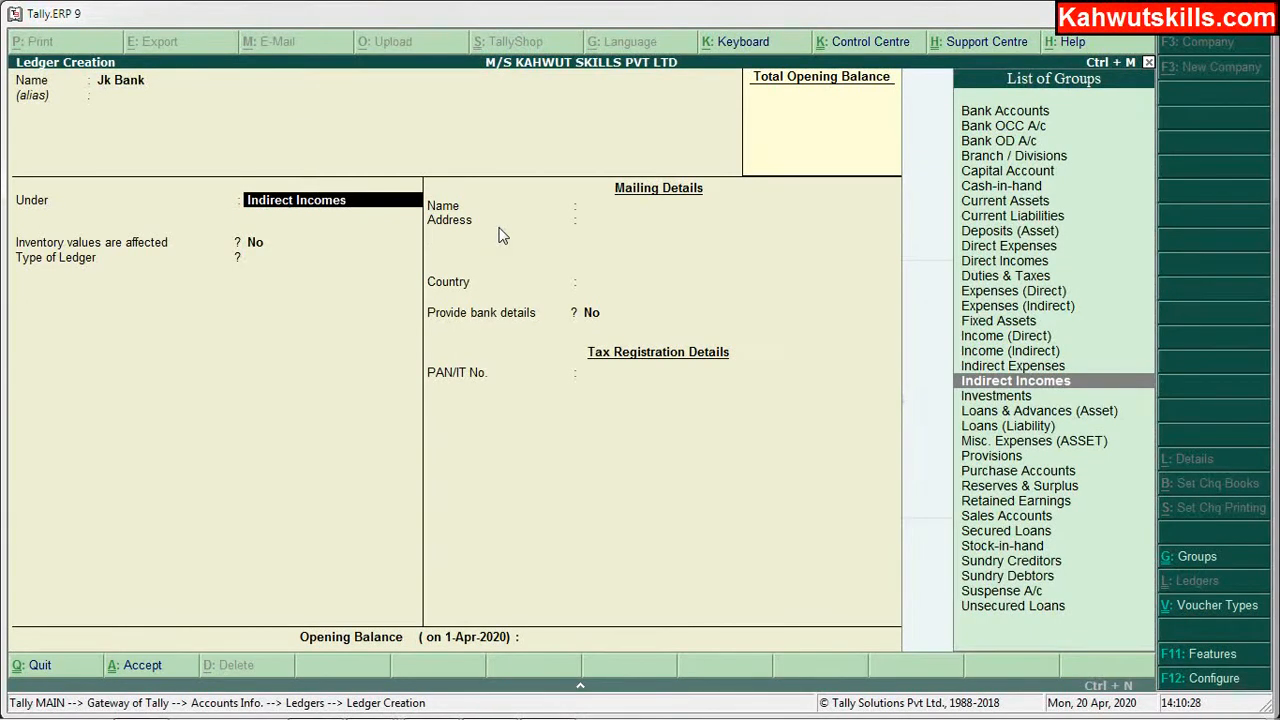
pyautogui.write('B')
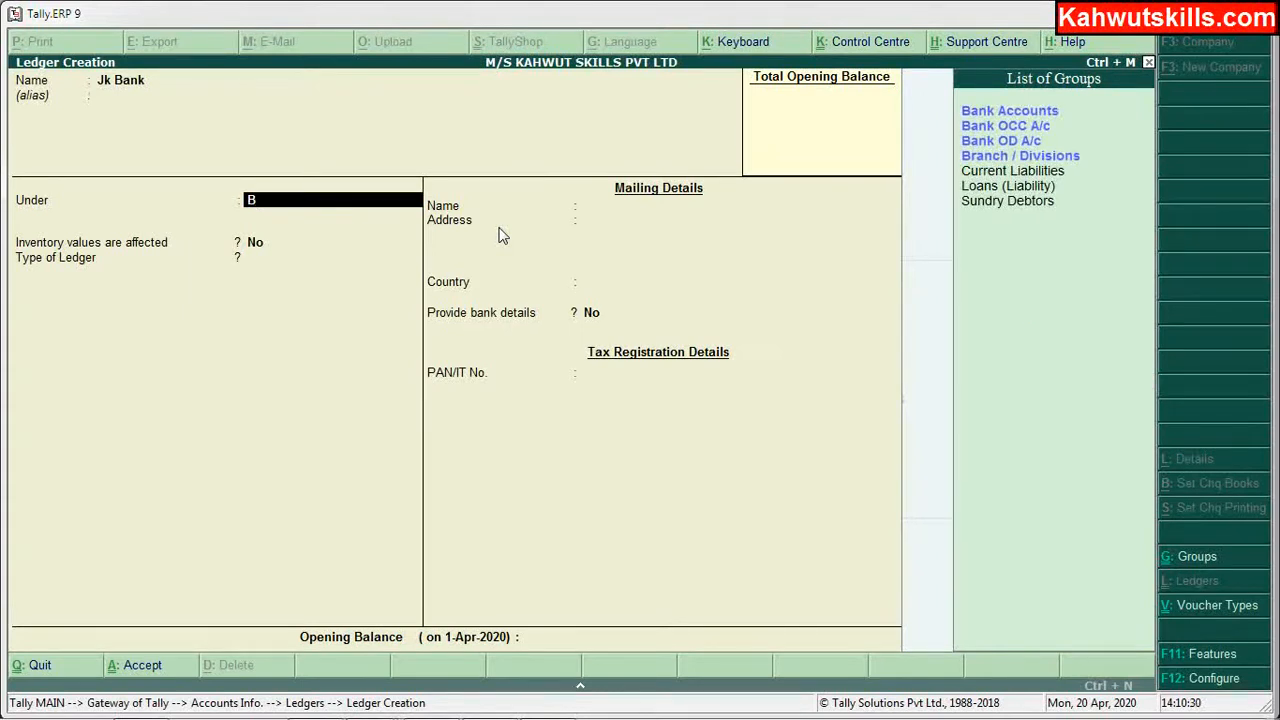
pyautogui.press('Return')
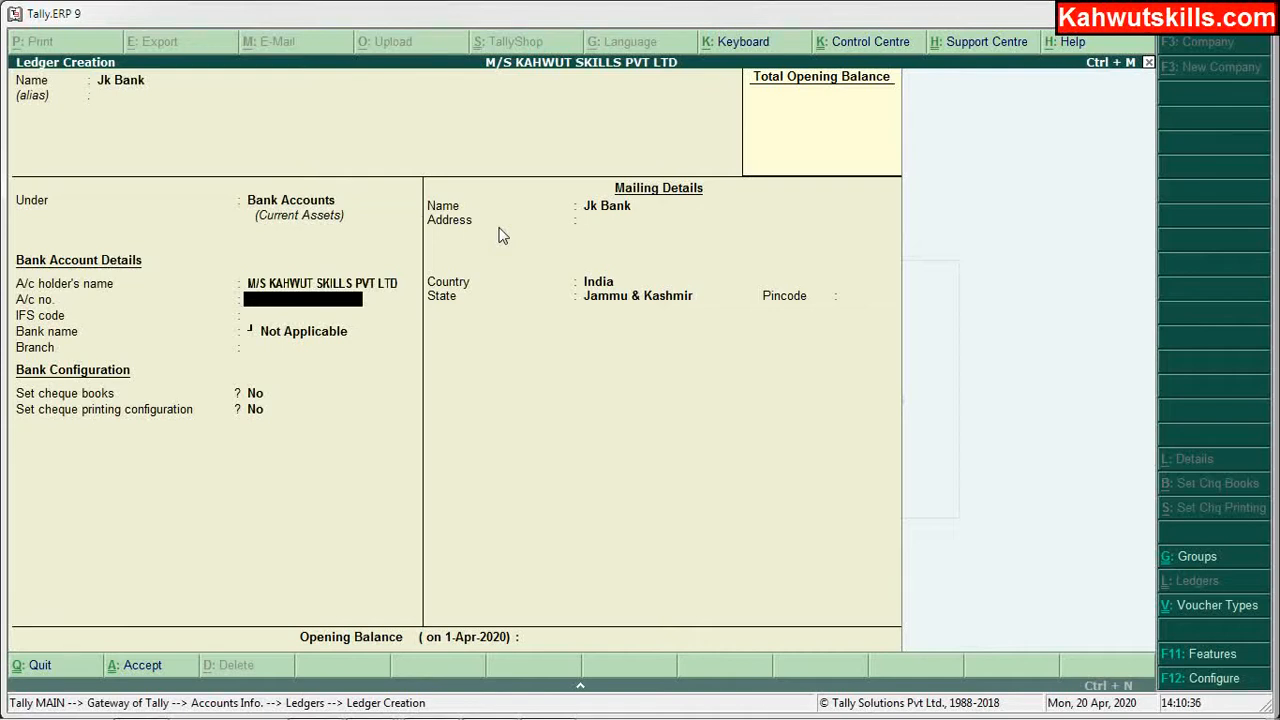
pyautogui.press('Return')
pyautogui.press('Return')
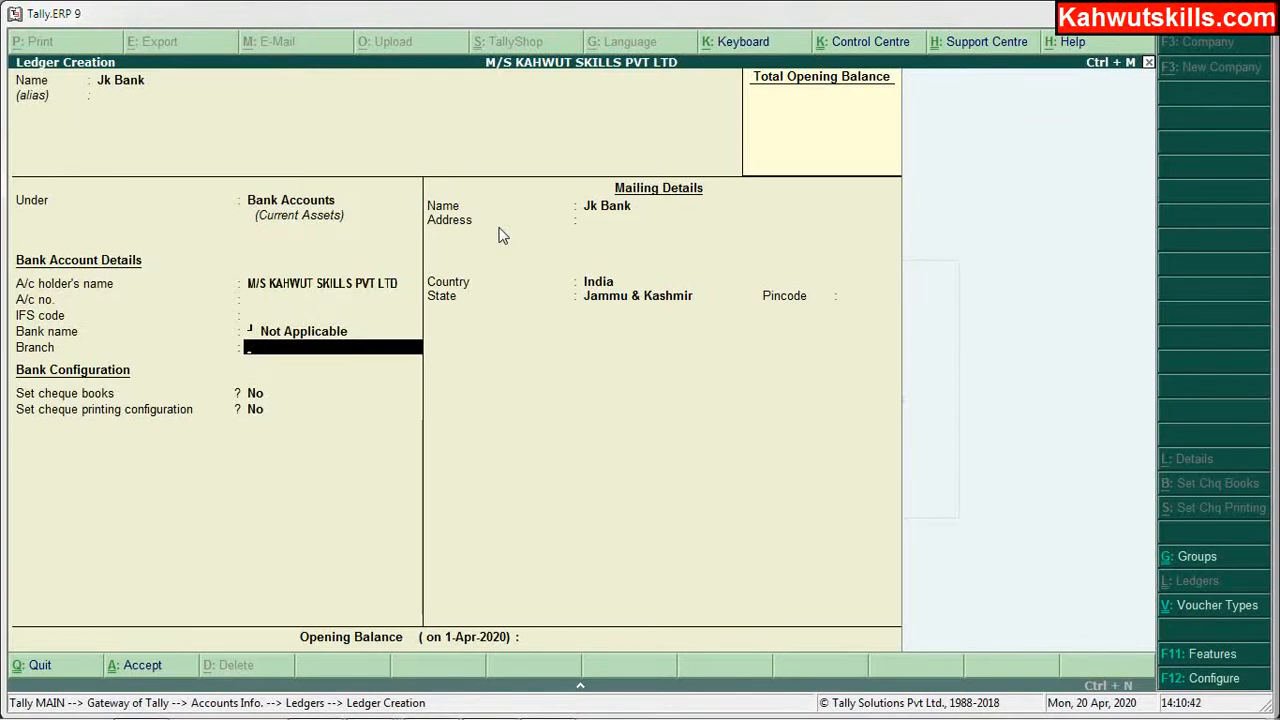
pyautogui.press('Return')
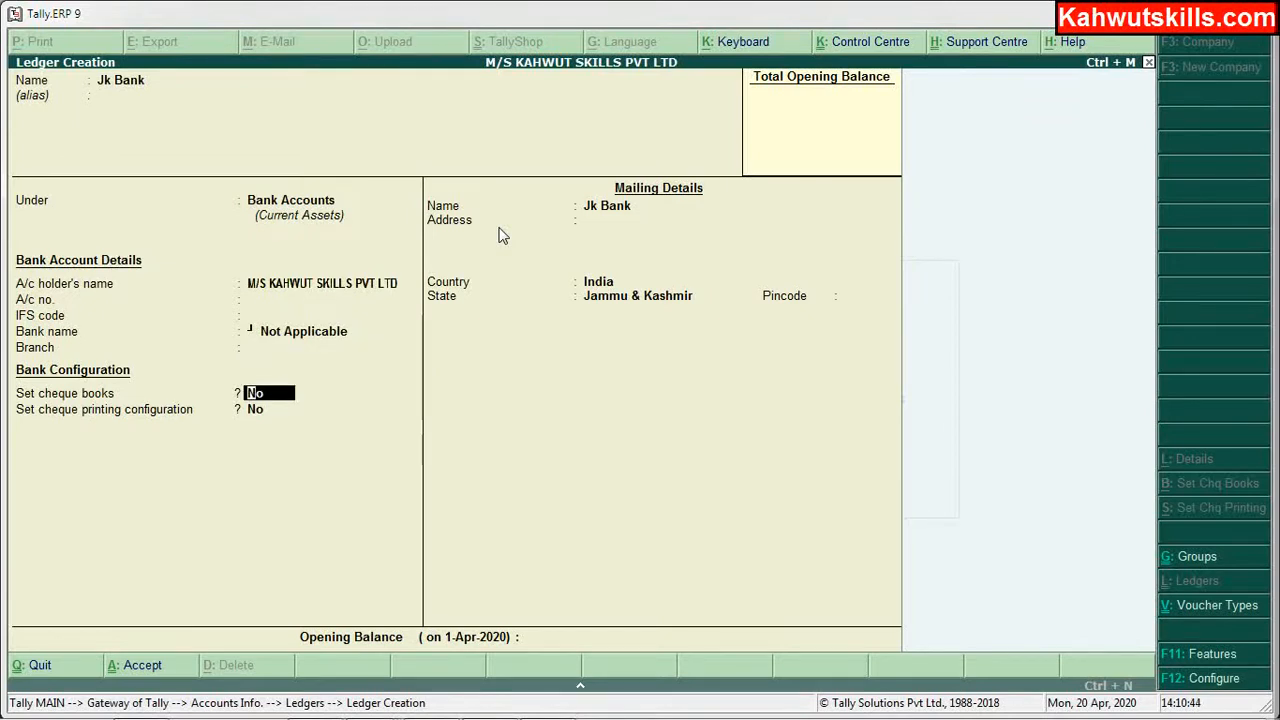
pyautogui.press('Return')
pyautogui.press('Return')
pyautogui.press('Return')
pyautogui.press('Return')
pyautogui.press('Return')
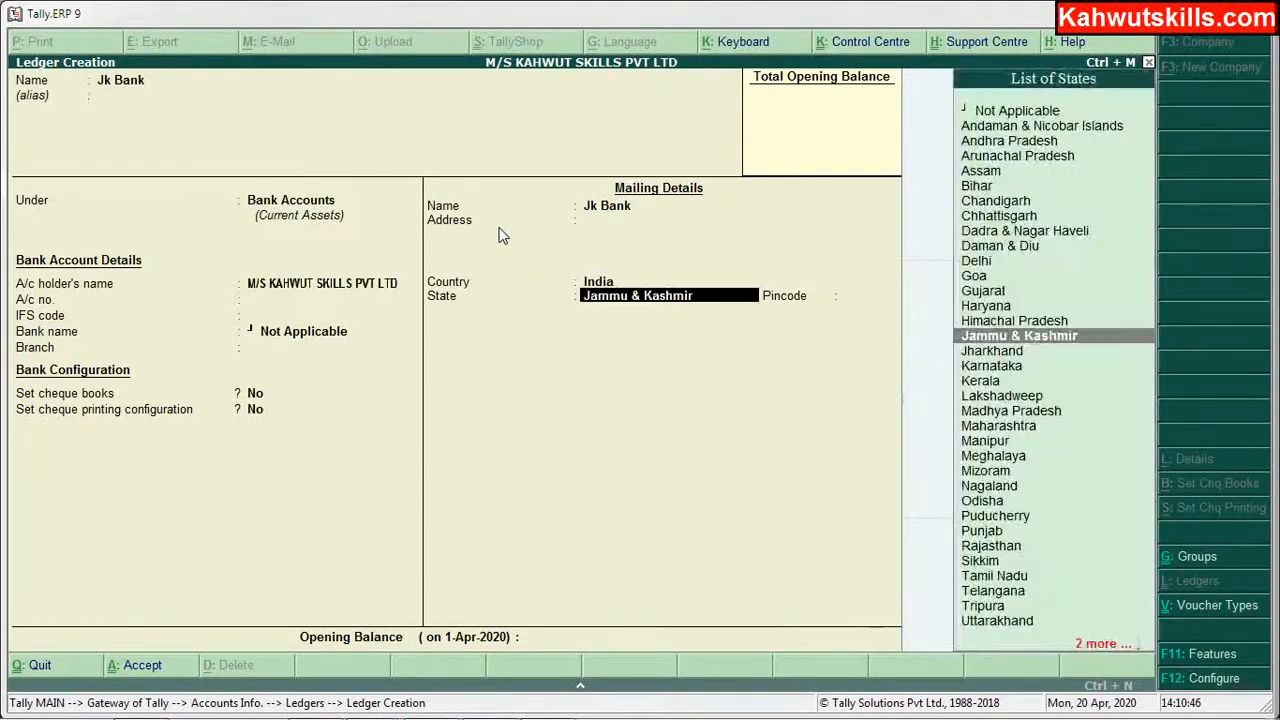
pyautogui.press('Return')
pyautogui.press('Return')
pyautogui.press('Return')
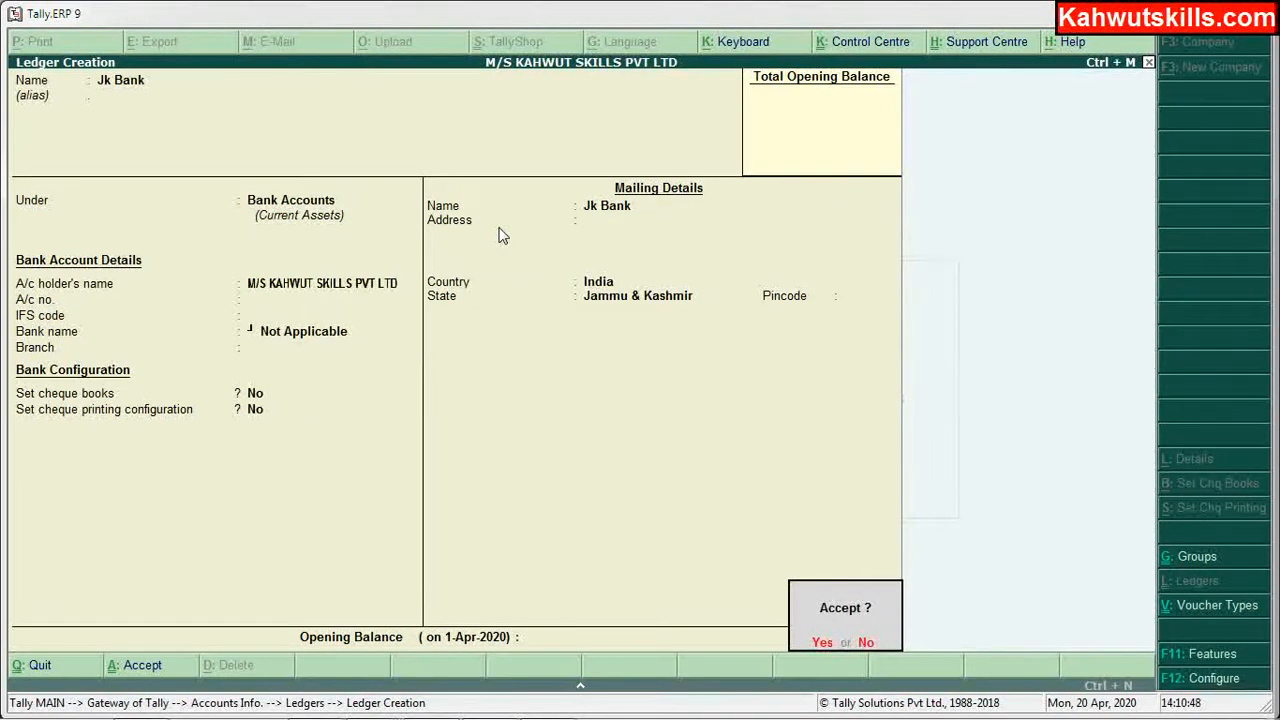
pyautogui.press('Return')
# Step: Create an SBI ledger, also under Bank Accounts
pyautogui.write('S')
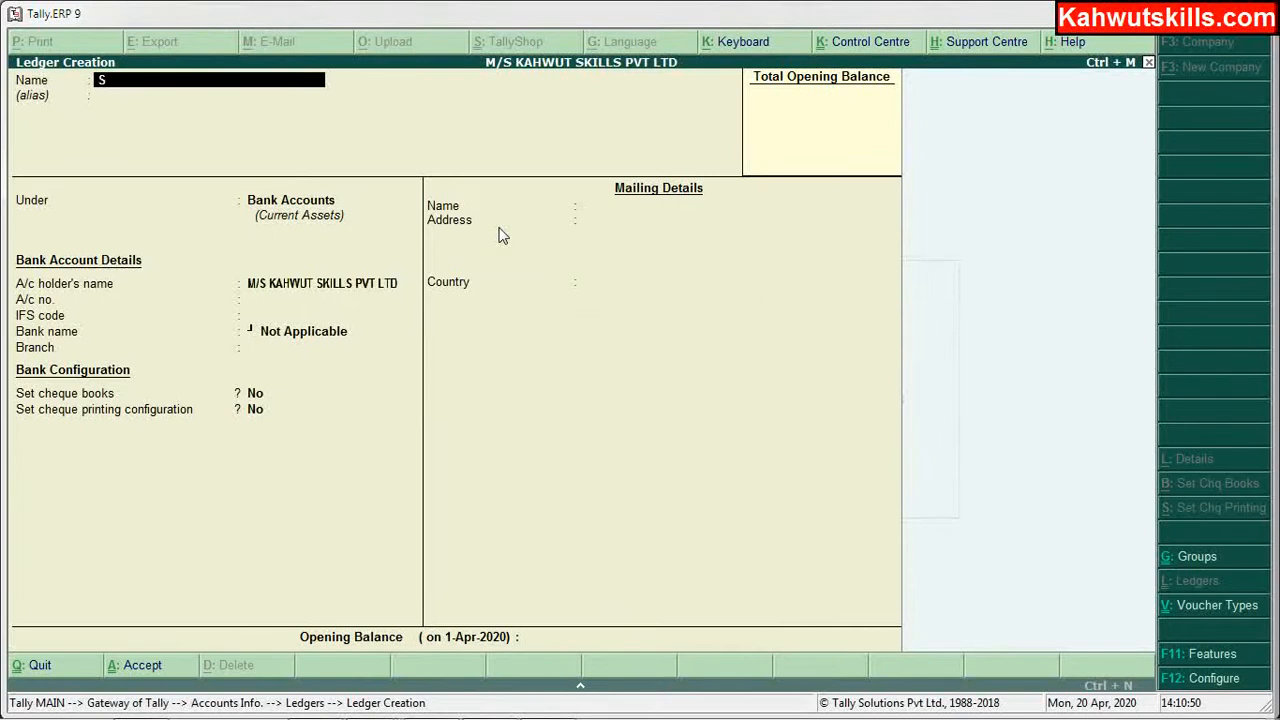
pyautogui.write('BI')
pyautogui.press('Return')
pyautogui.press('Return')
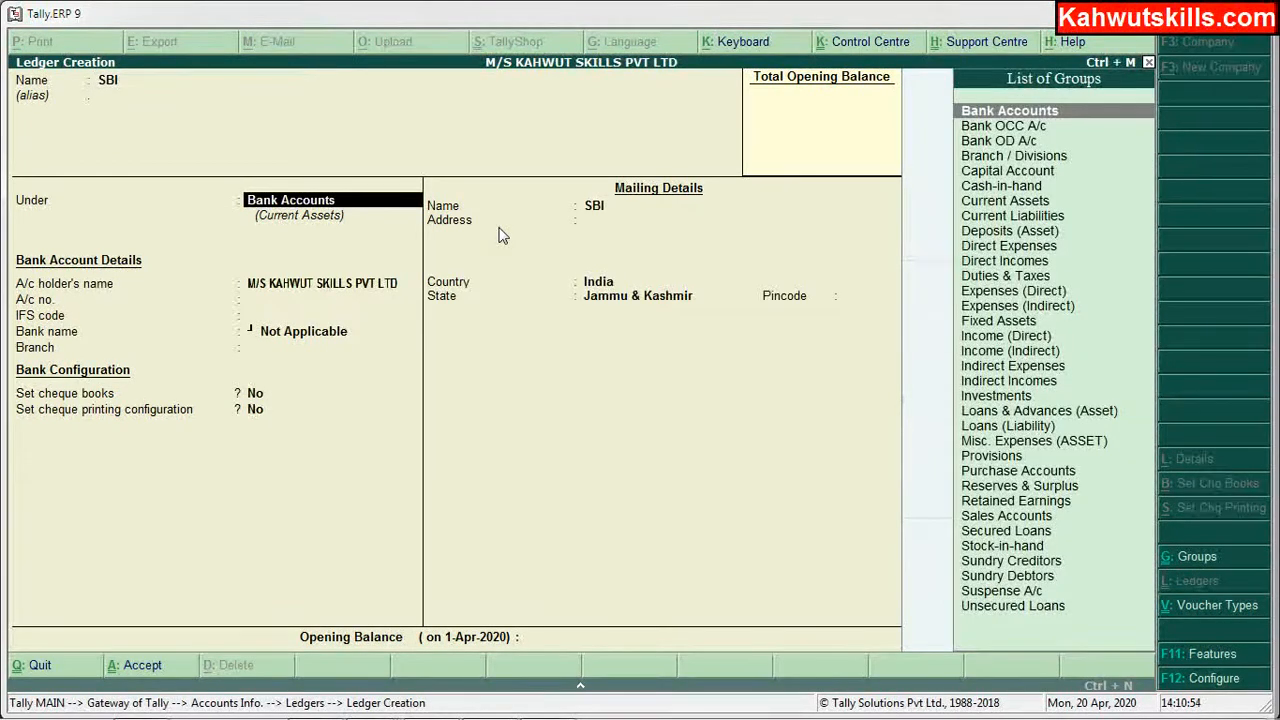
pyautogui.press('Return')
pyautogui.press('Return')
pyautogui.press('Return')
pyautogui.press('Return')
pyautogui.press('Return')
pyautogui.press('Return')
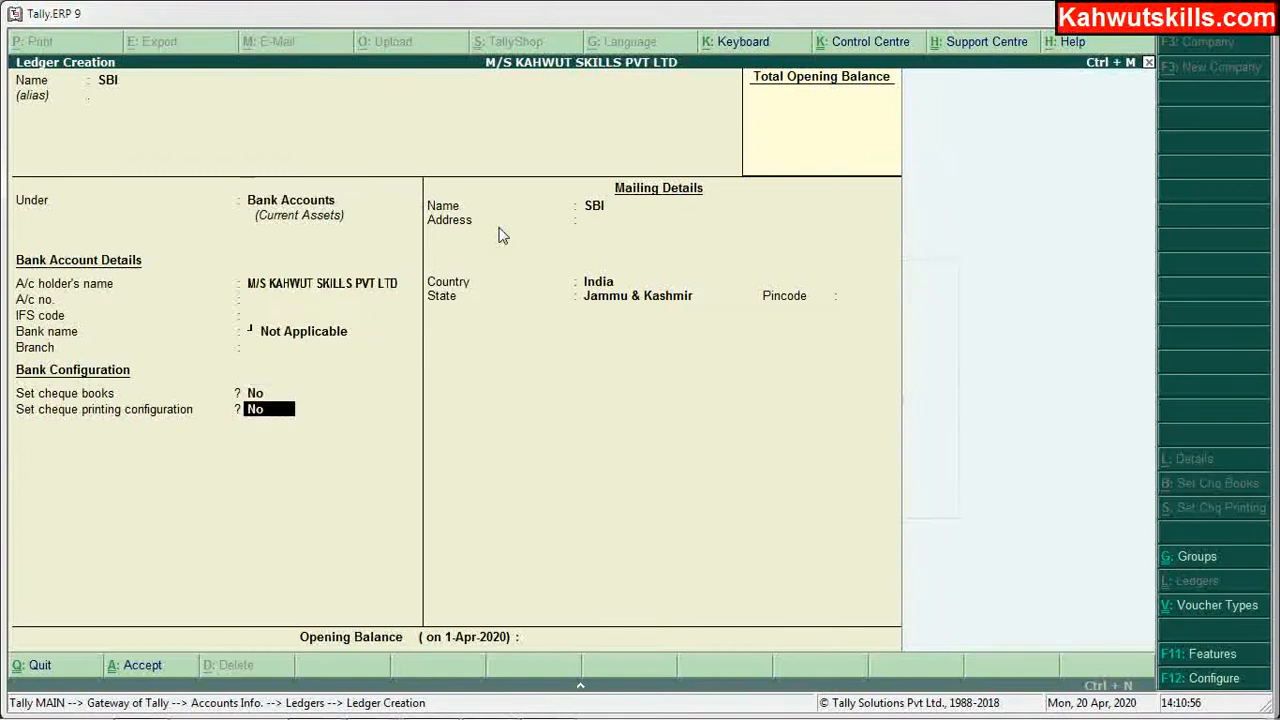
pyautogui.press('Return')
pyautogui.press('Return')
pyautogui.press('Return')
pyautogui.press('Return')
pyautogui.press('Return')
pyautogui.press('Return')
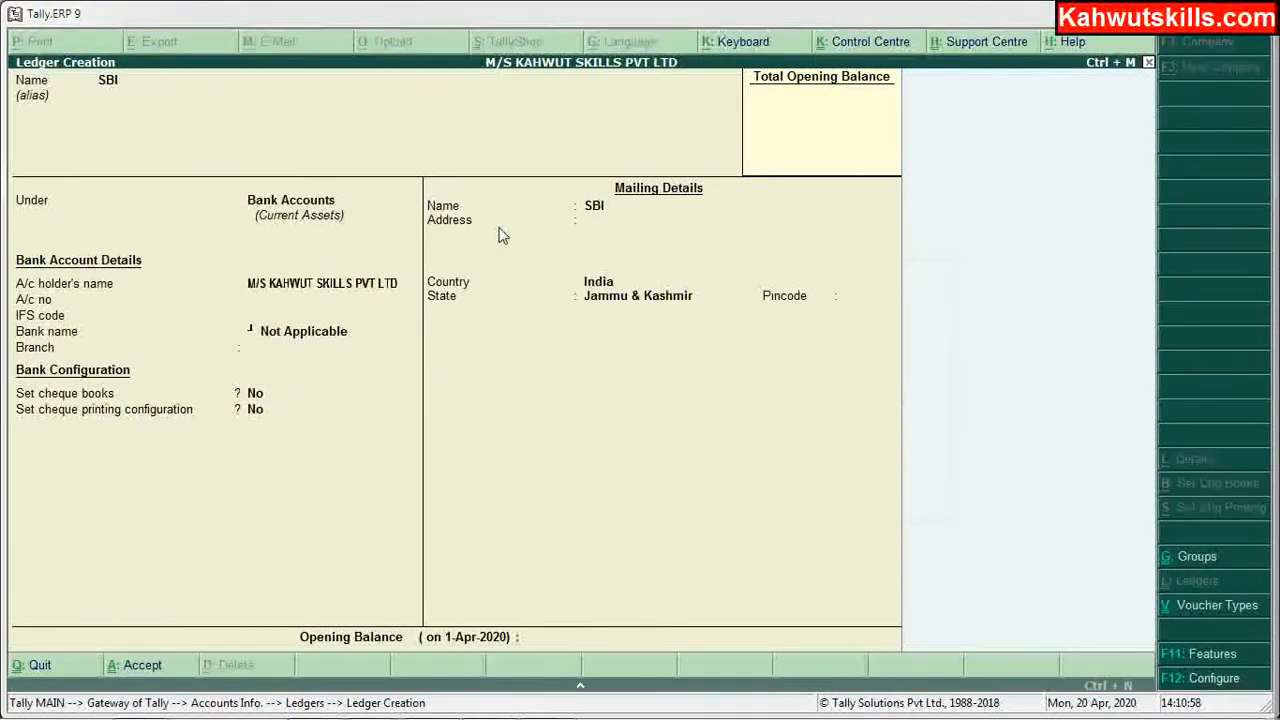
pyautogui.press('Return')
pyautogui.press('Return')
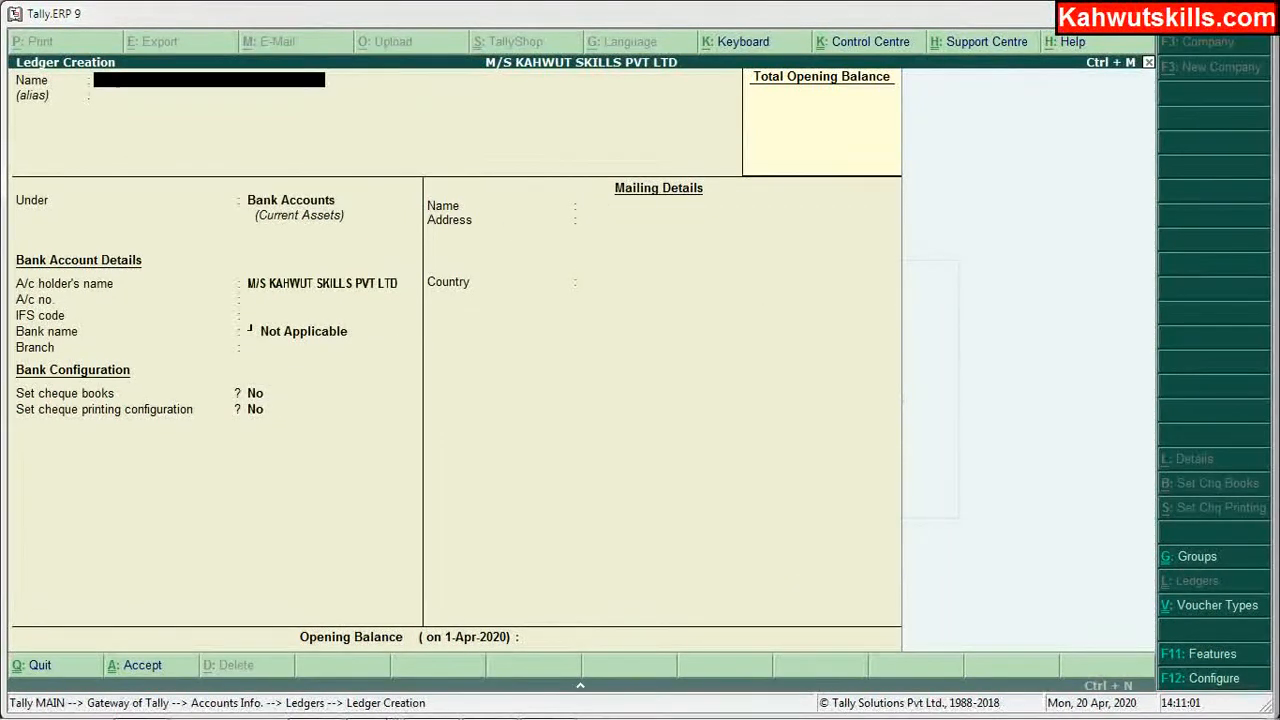
# Step: Step through the Assets category rows in the Excel account list
pyautogui.moveTo(370, 703)
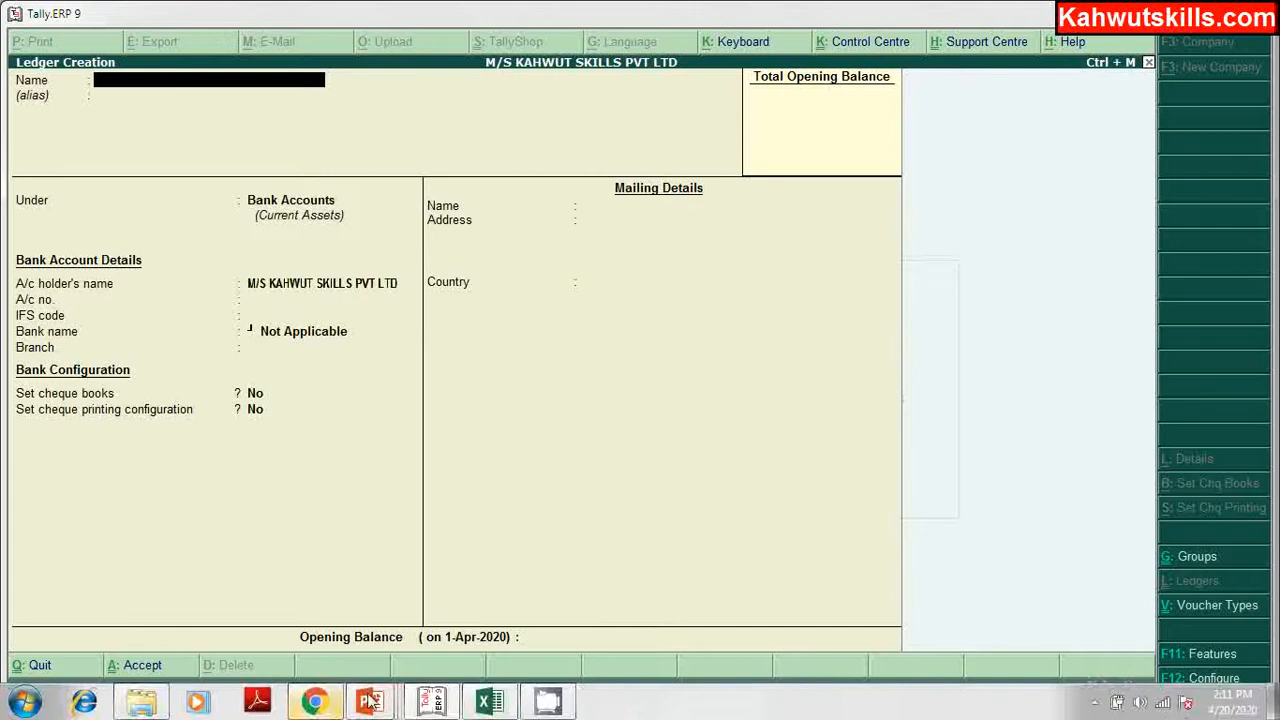
pyautogui.click(489, 703)
pyautogui.click(82, 623)
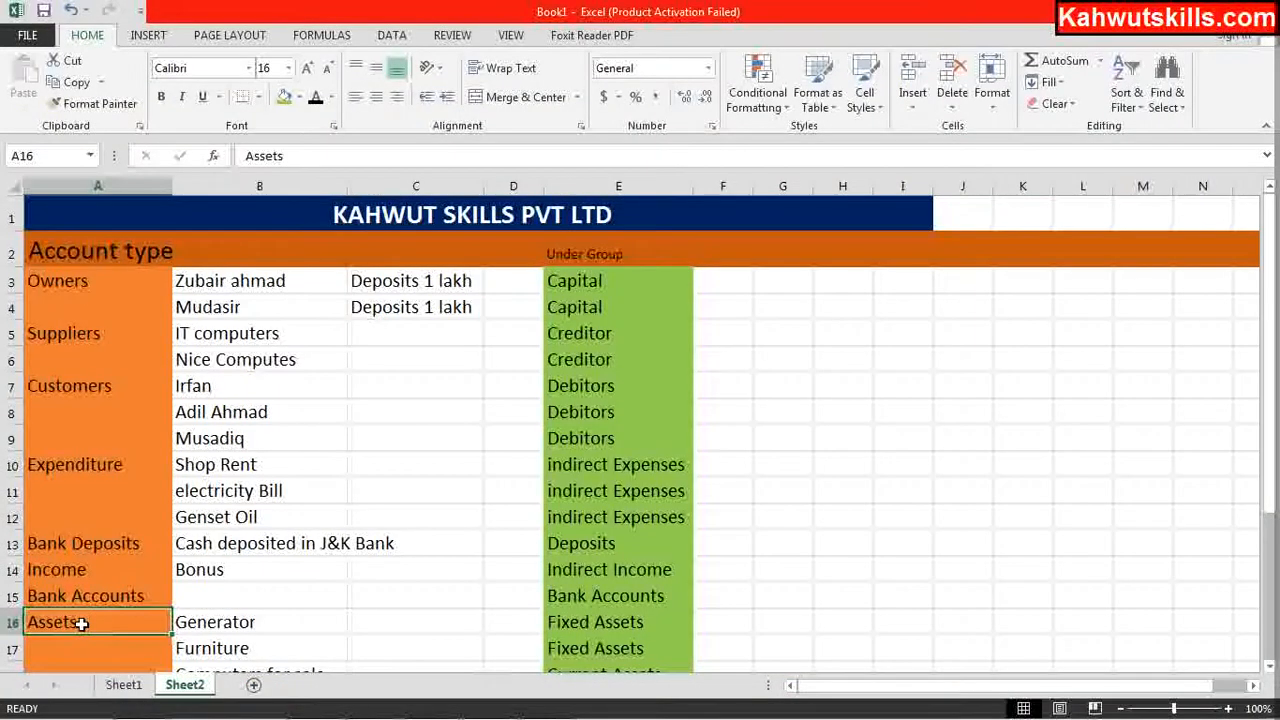
pyautogui.press('Down')
pyautogui.press('Right')
pyautogui.press('Down')
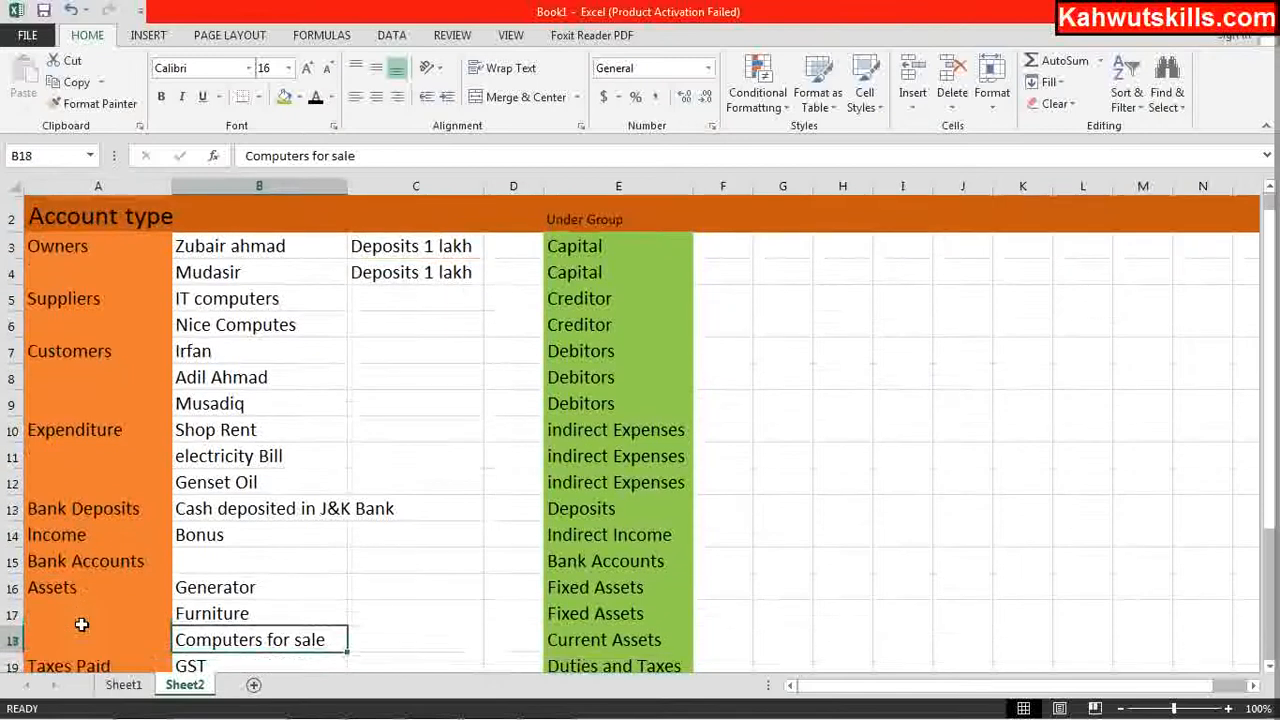
pyautogui.press('Down')
pyautogui.press('Down')
pyautogui.press('Down')
pyautogui.press('Up')
pyautogui.press('Up')
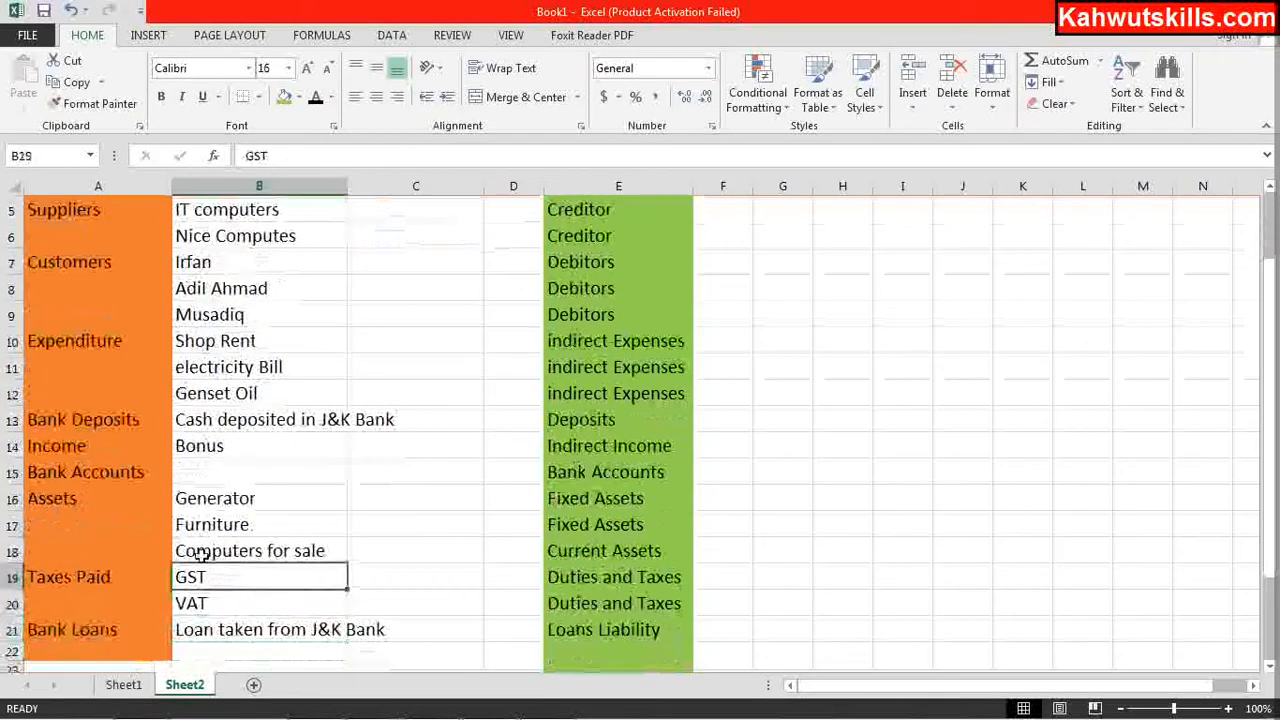
# Step: Check the groups for Generator, Computers for sale and Furniture: Fixed Assets and Current Assets
pyautogui.click(236, 500)
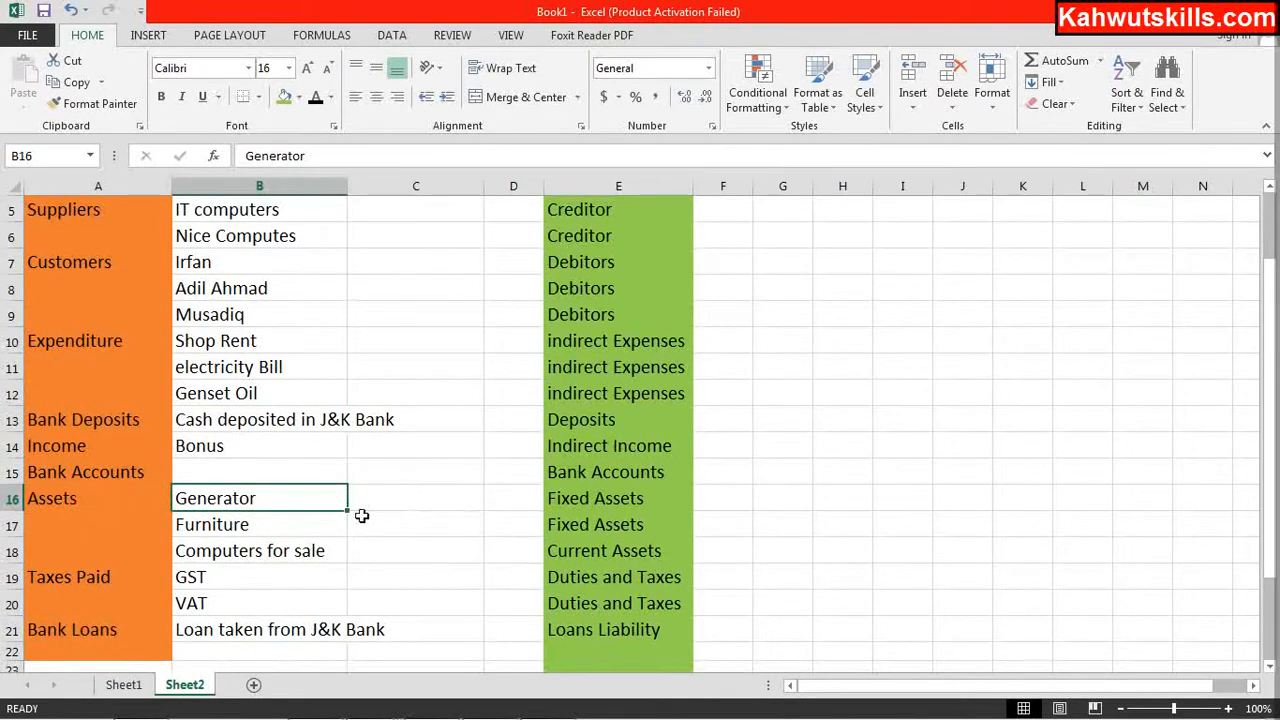
pyautogui.click(577, 502)
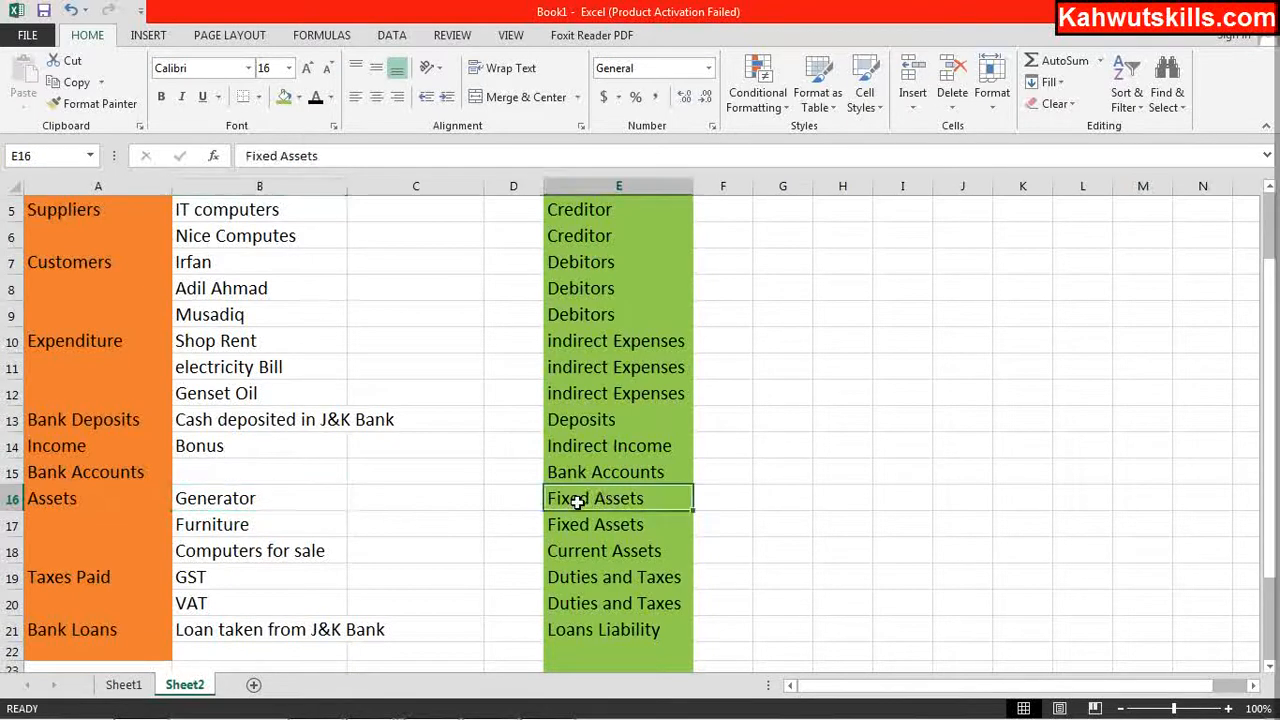
pyautogui.click(578, 558)
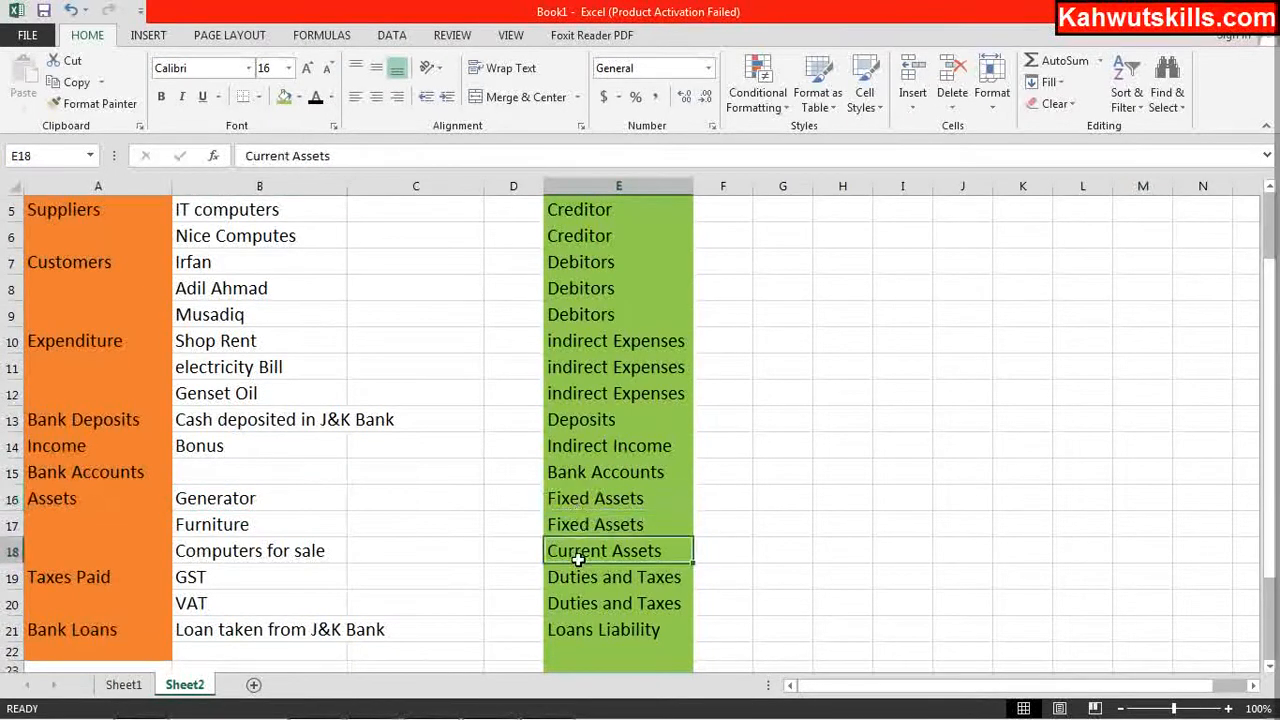
pyautogui.click(605, 498)
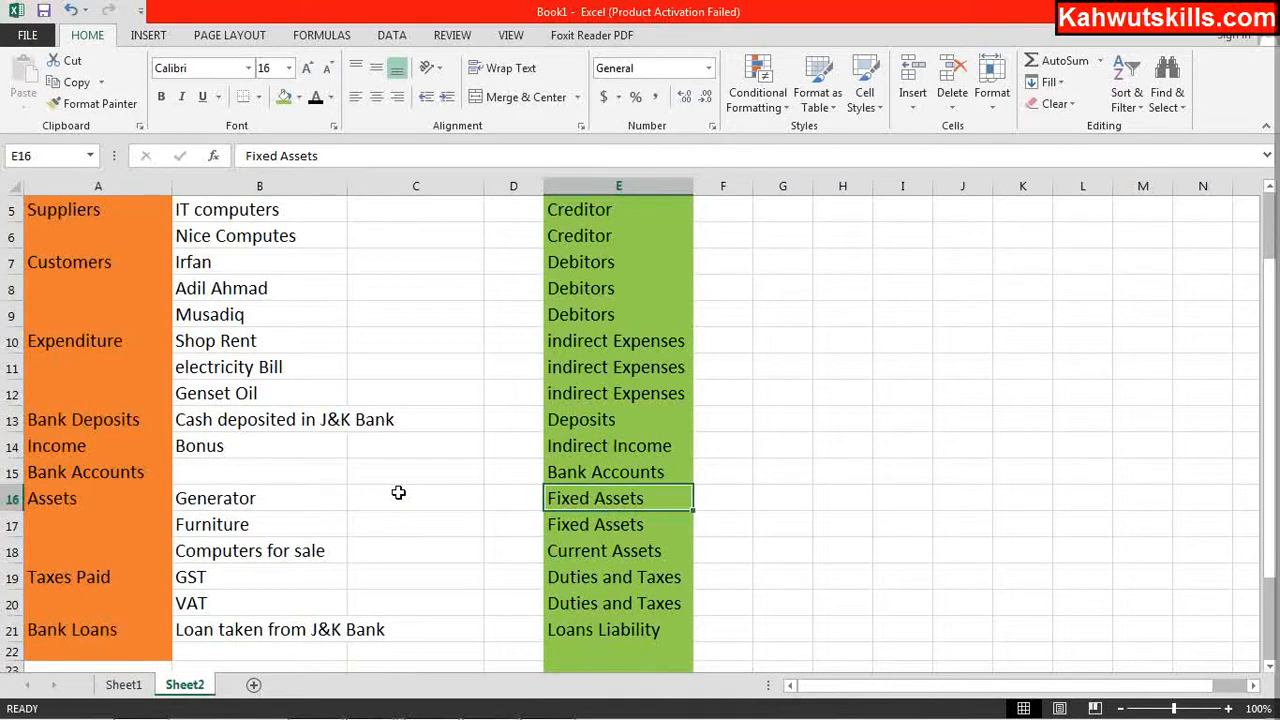
pyautogui.click(245, 503)
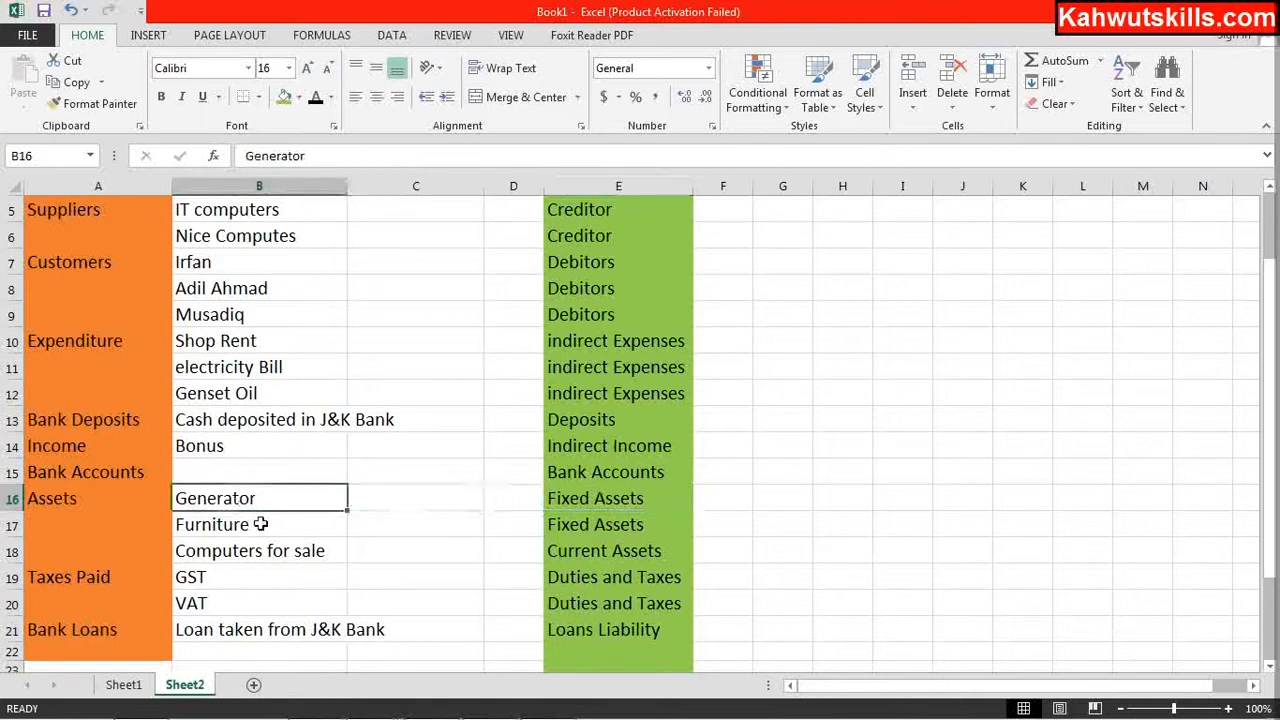
pyautogui.click(259, 527)
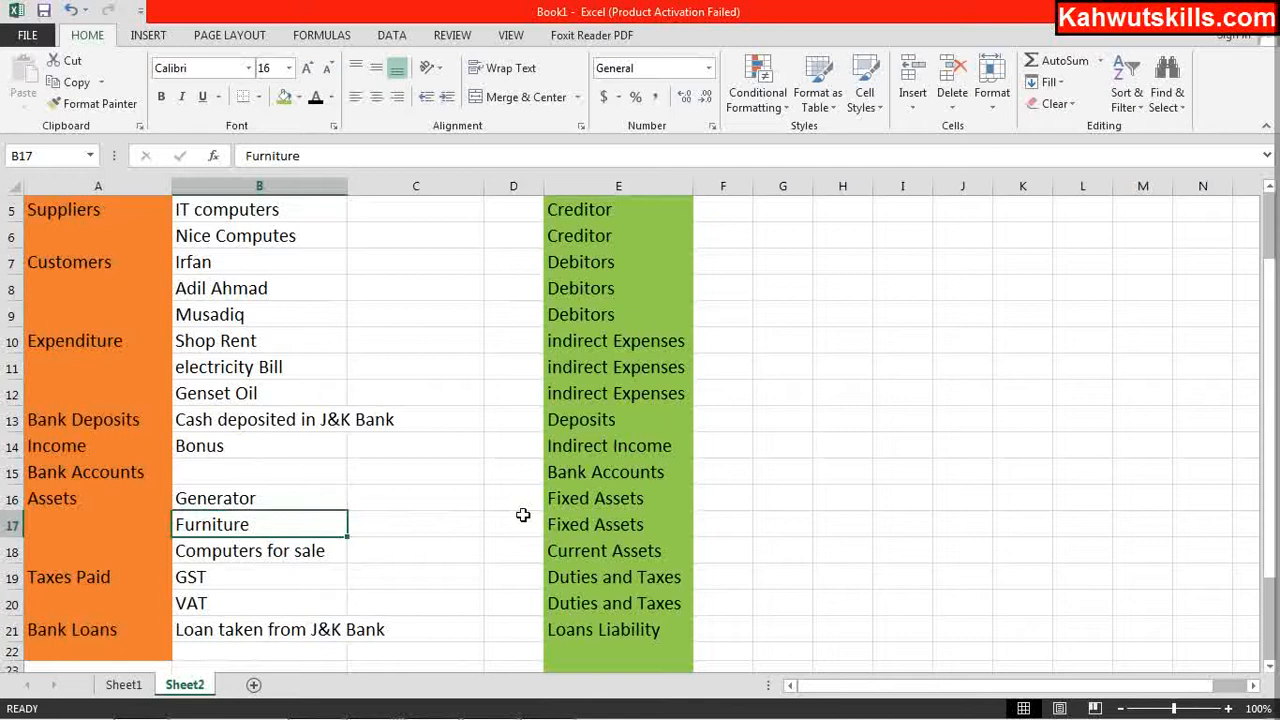
pyautogui.click(580, 553)
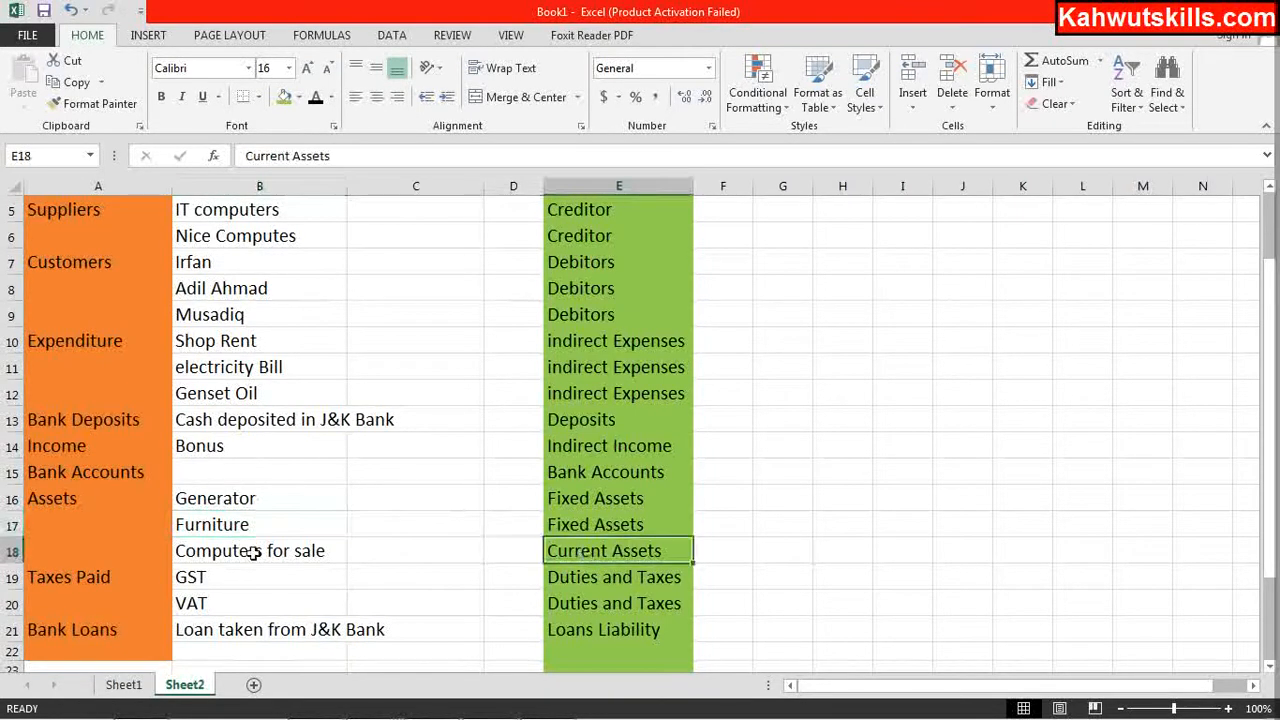
pyautogui.moveTo(281, 700)
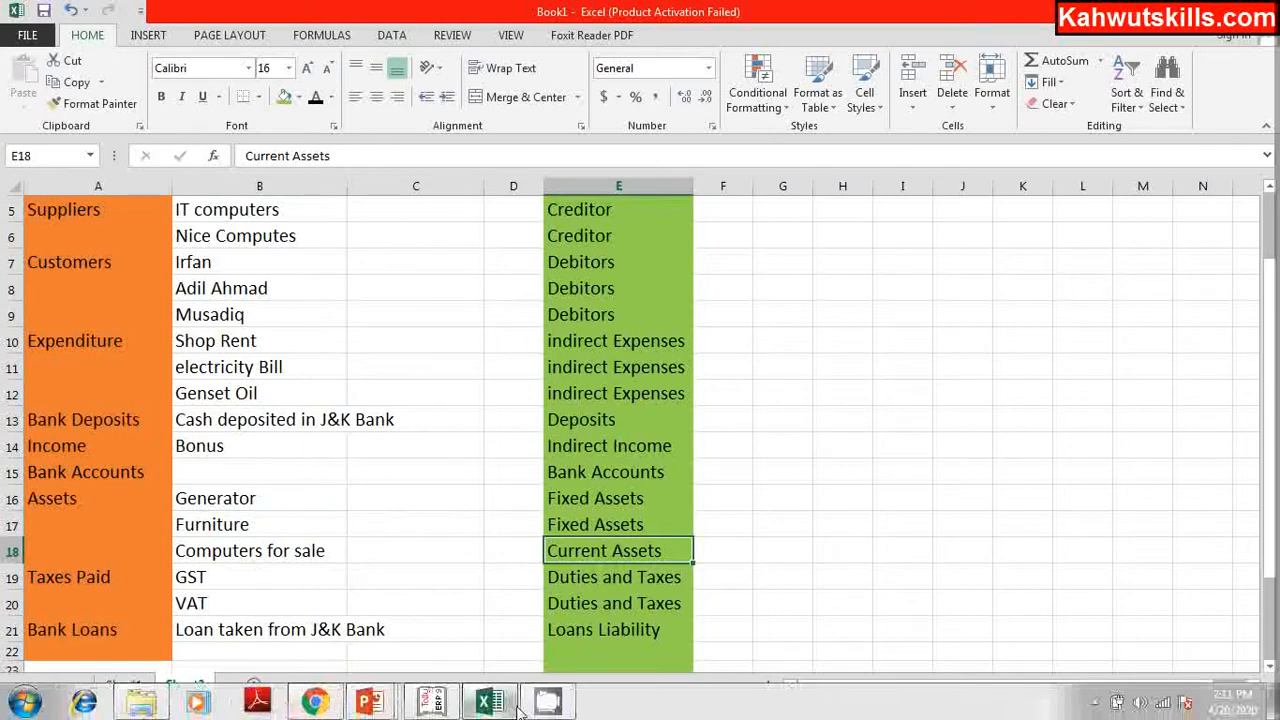
pyautogui.moveTo(445, 705)
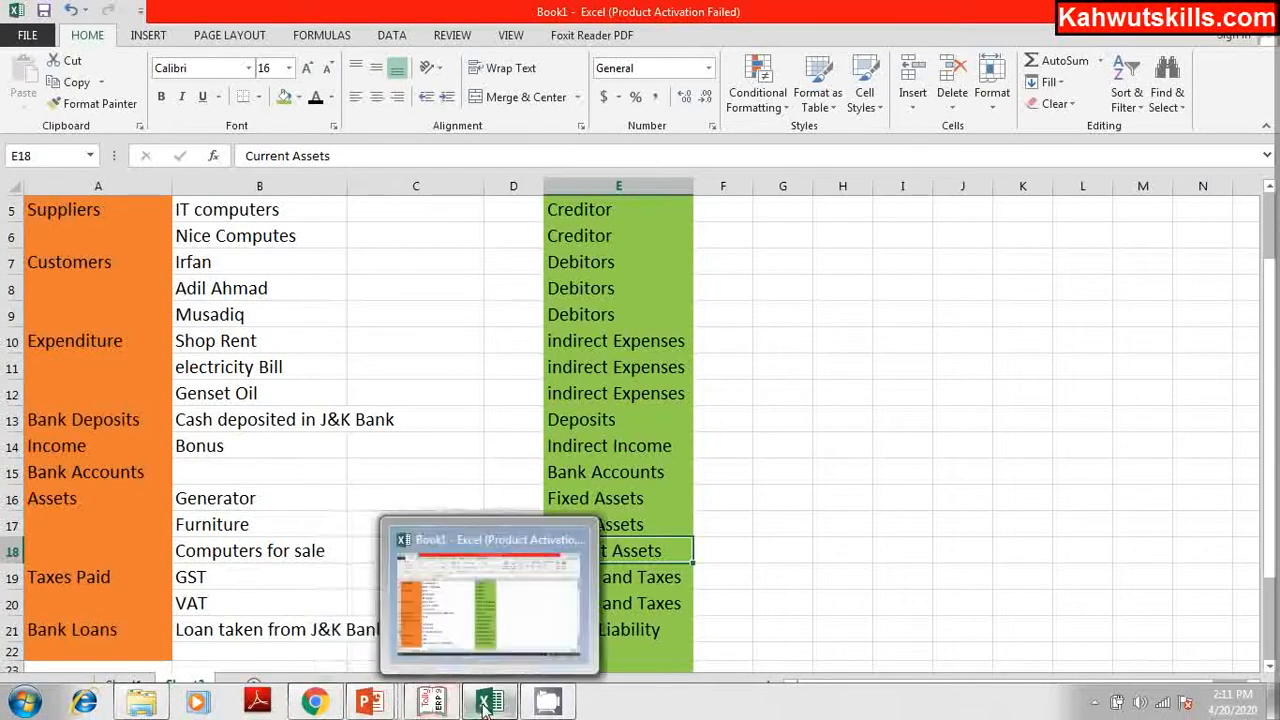
pyautogui.click(466, 705)
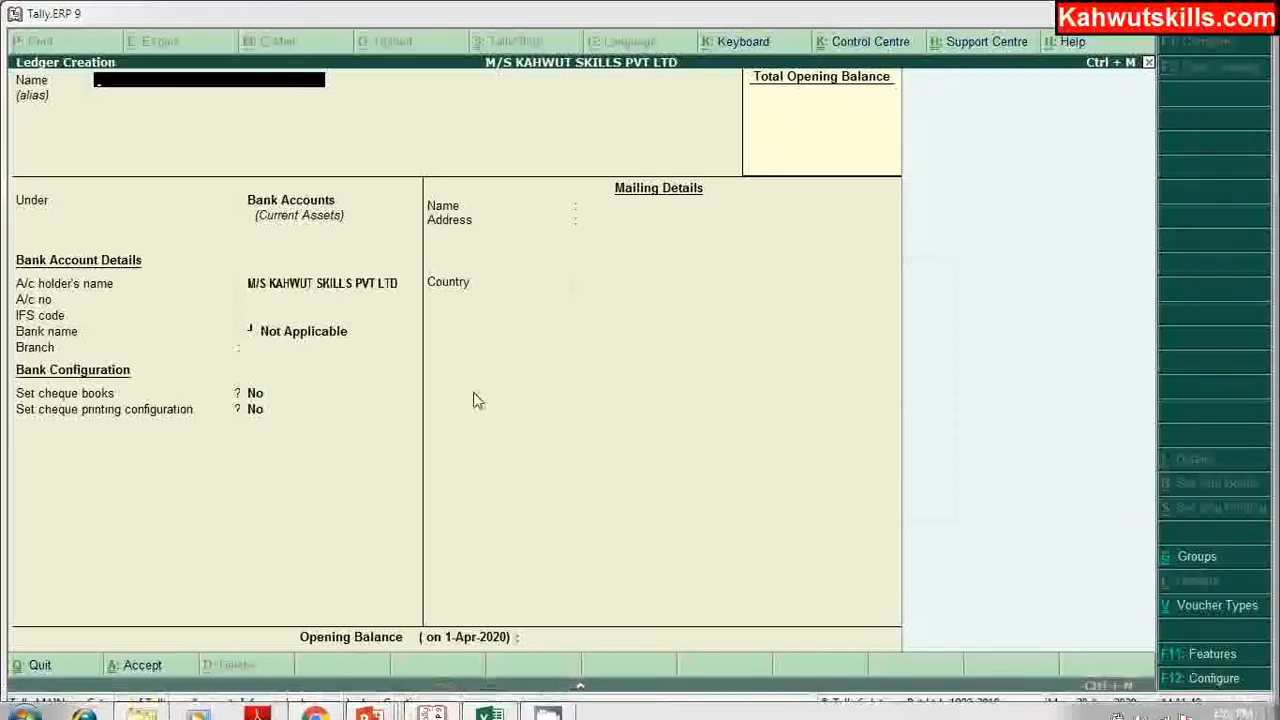
# Step: Create a Furniture ledger under Fixed Assets with state Jammu & Kashmir
pyautogui.write('Furniture')
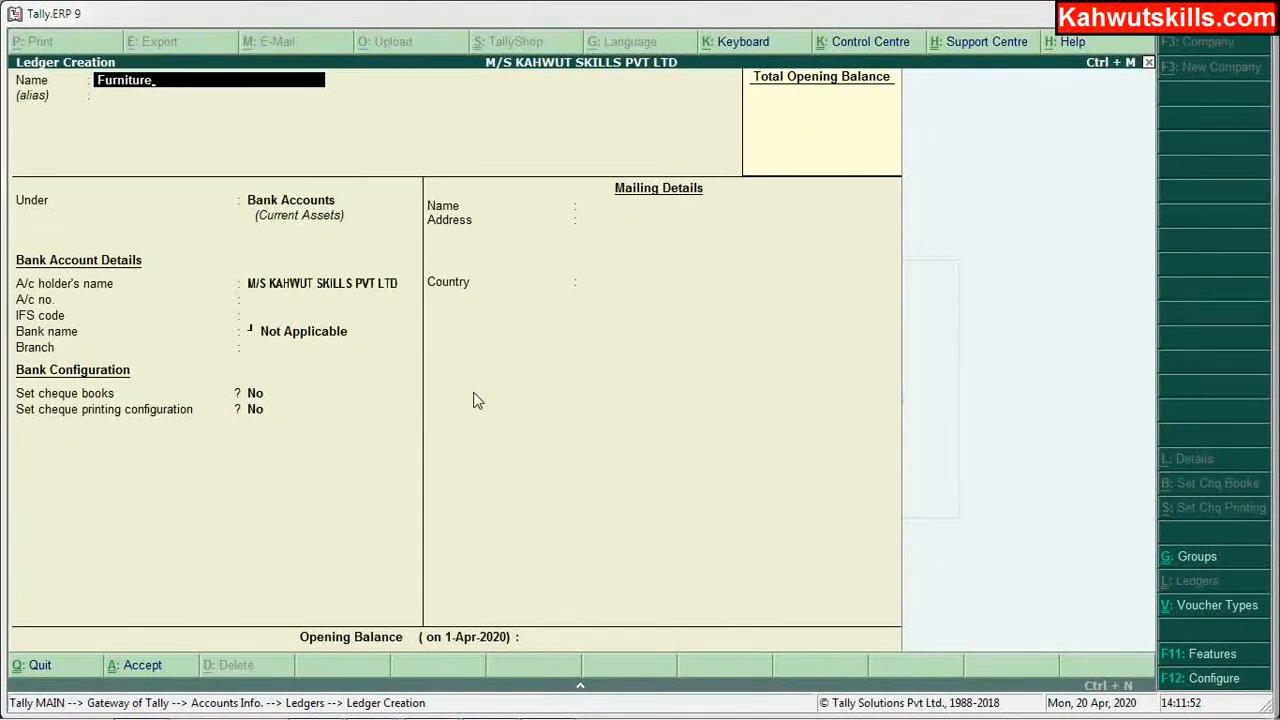
pyautogui.press('Return')
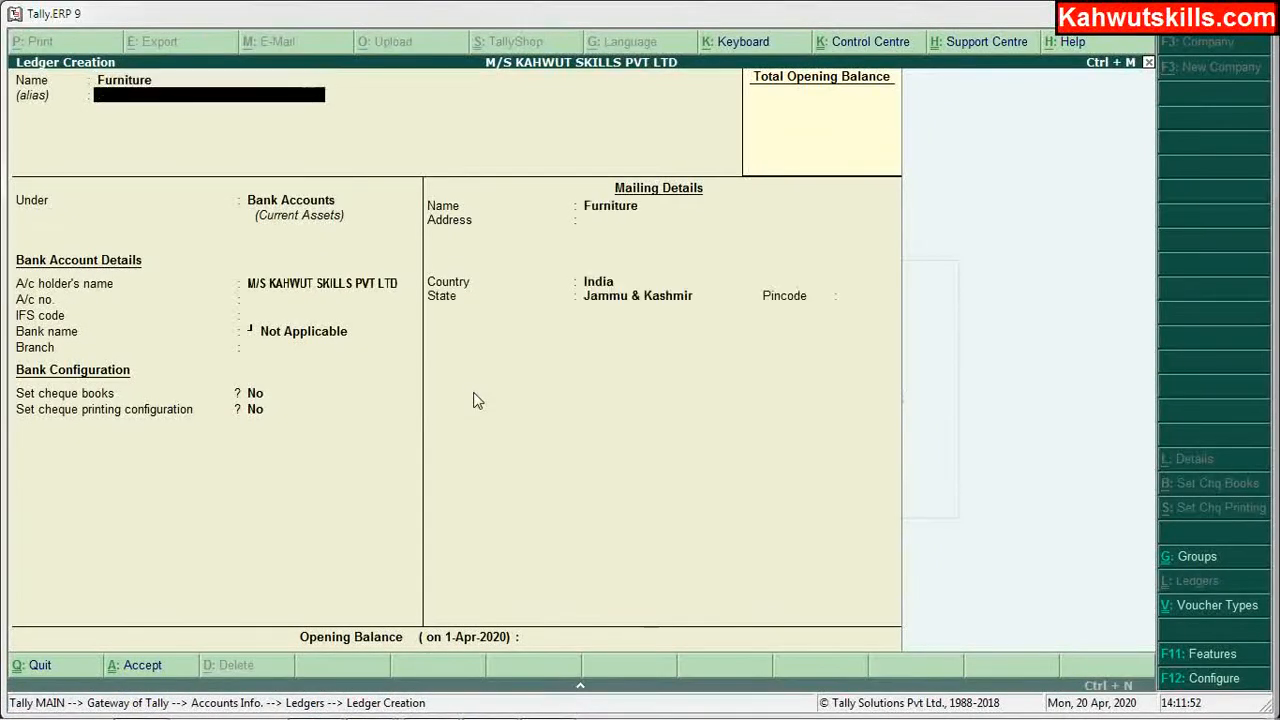
pyautogui.press('Return')
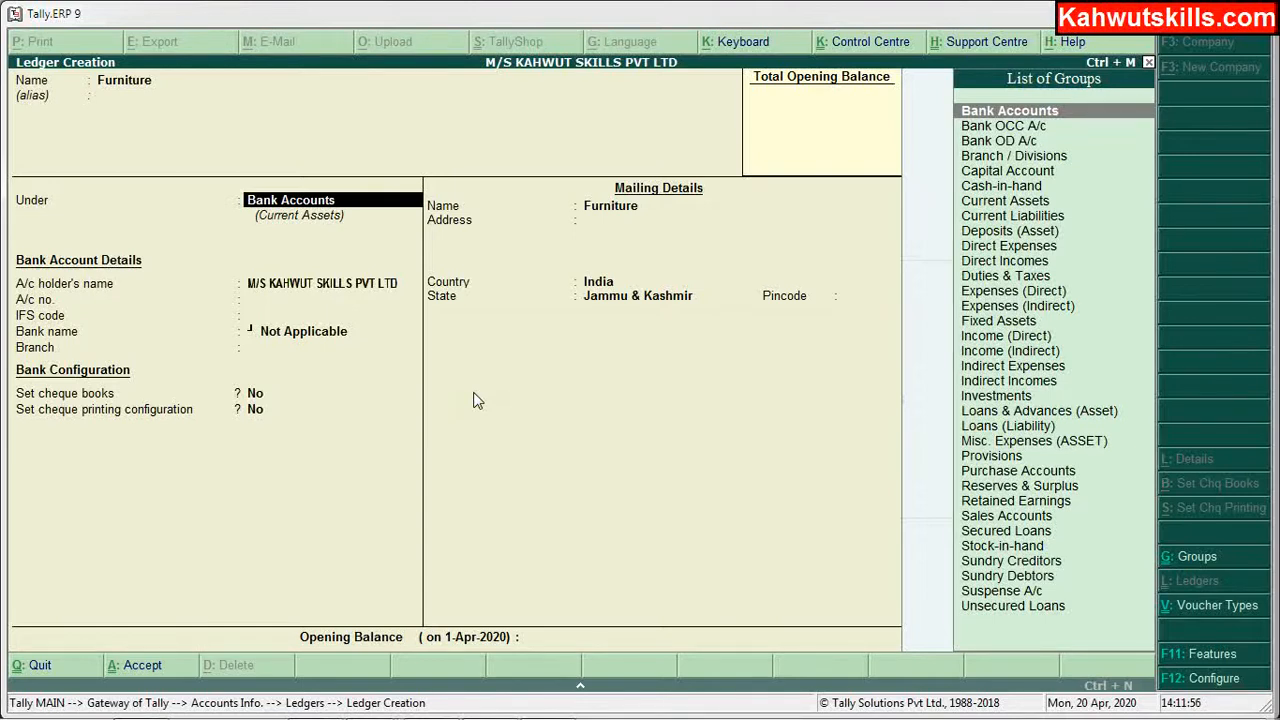
pyautogui.write('F')
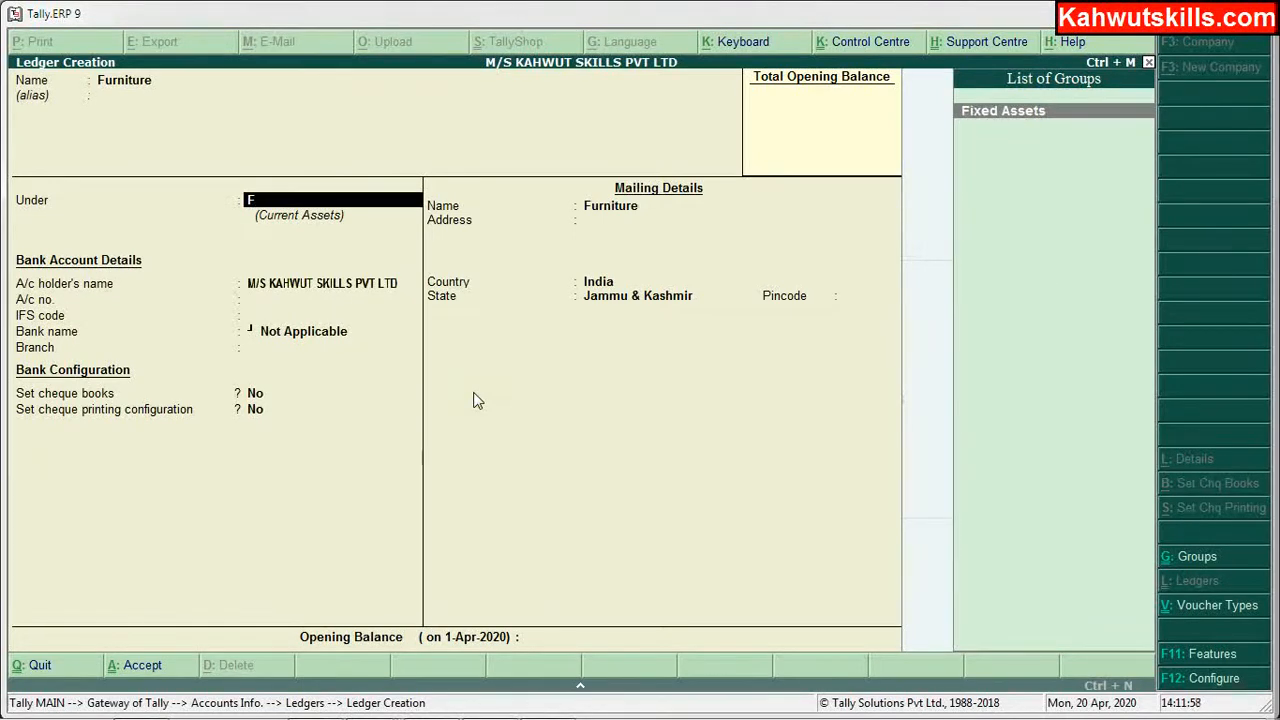
pyautogui.press('Return')
pyautogui.press('Return')
pyautogui.press('Return')
pyautogui.press('Return')
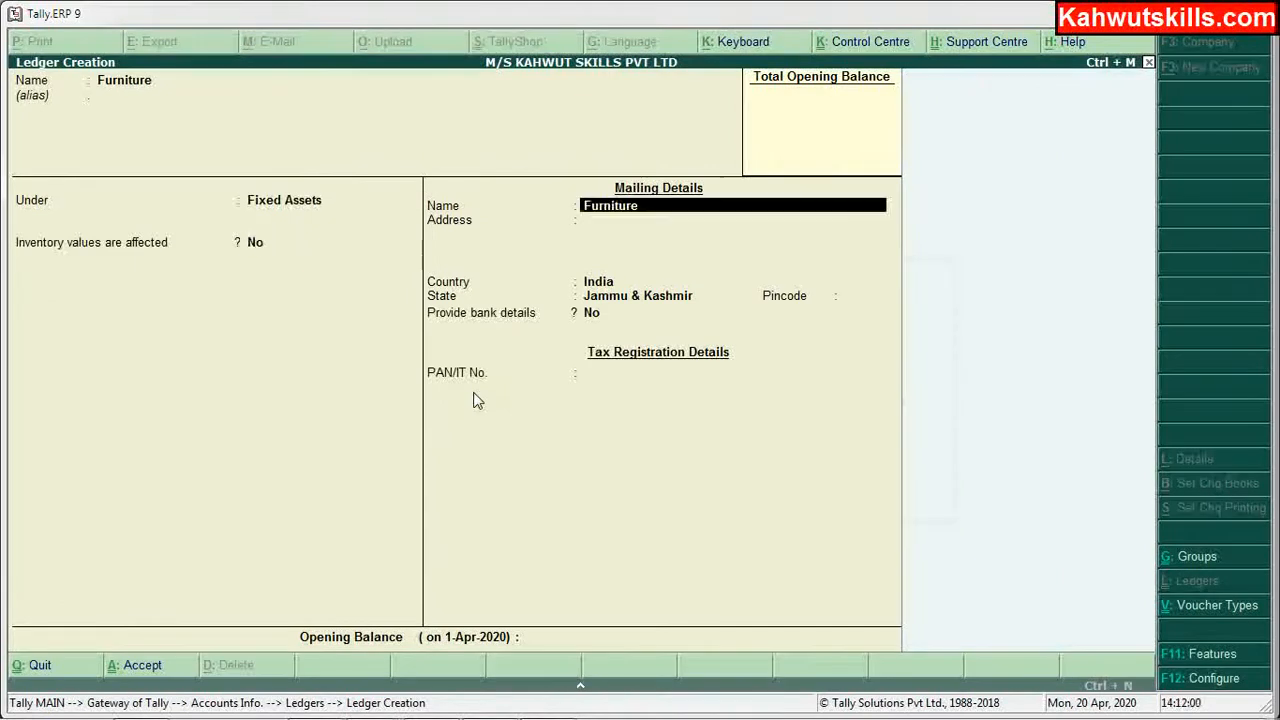
pyautogui.press('Return')
pyautogui.press('Return')
pyautogui.press('Return')
pyautogui.press('Return')
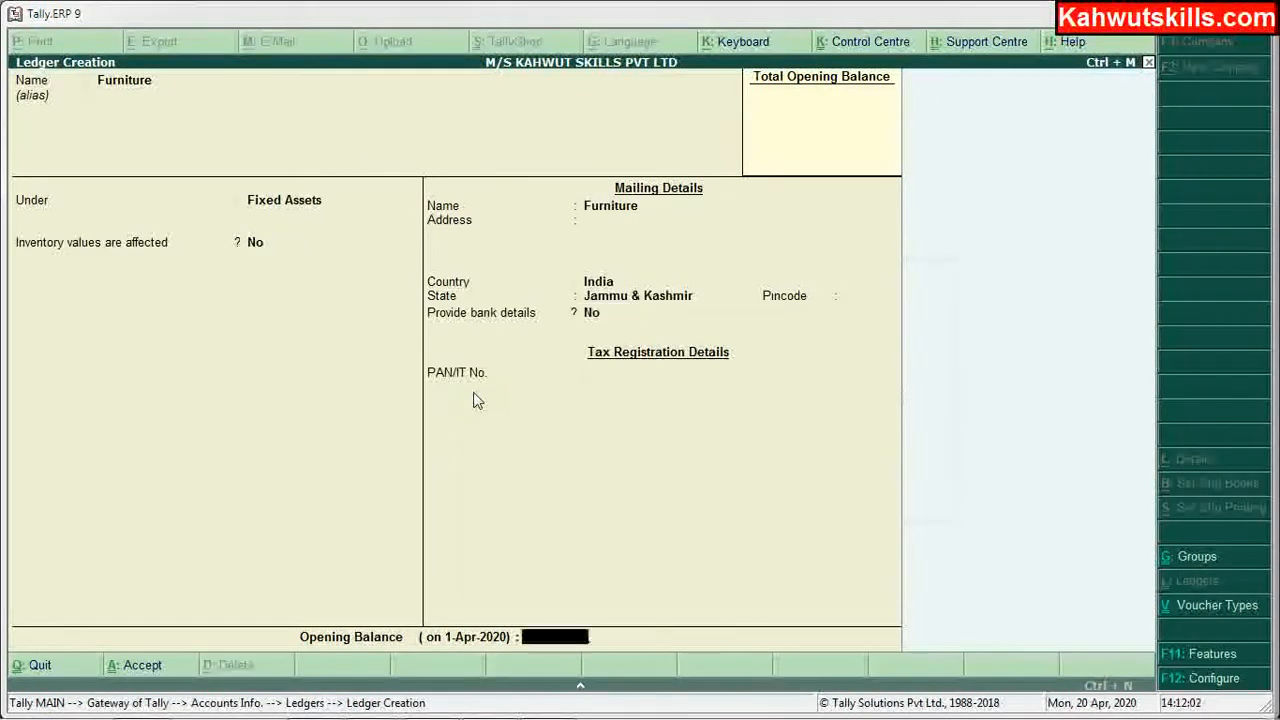
pyautogui.press('Return')
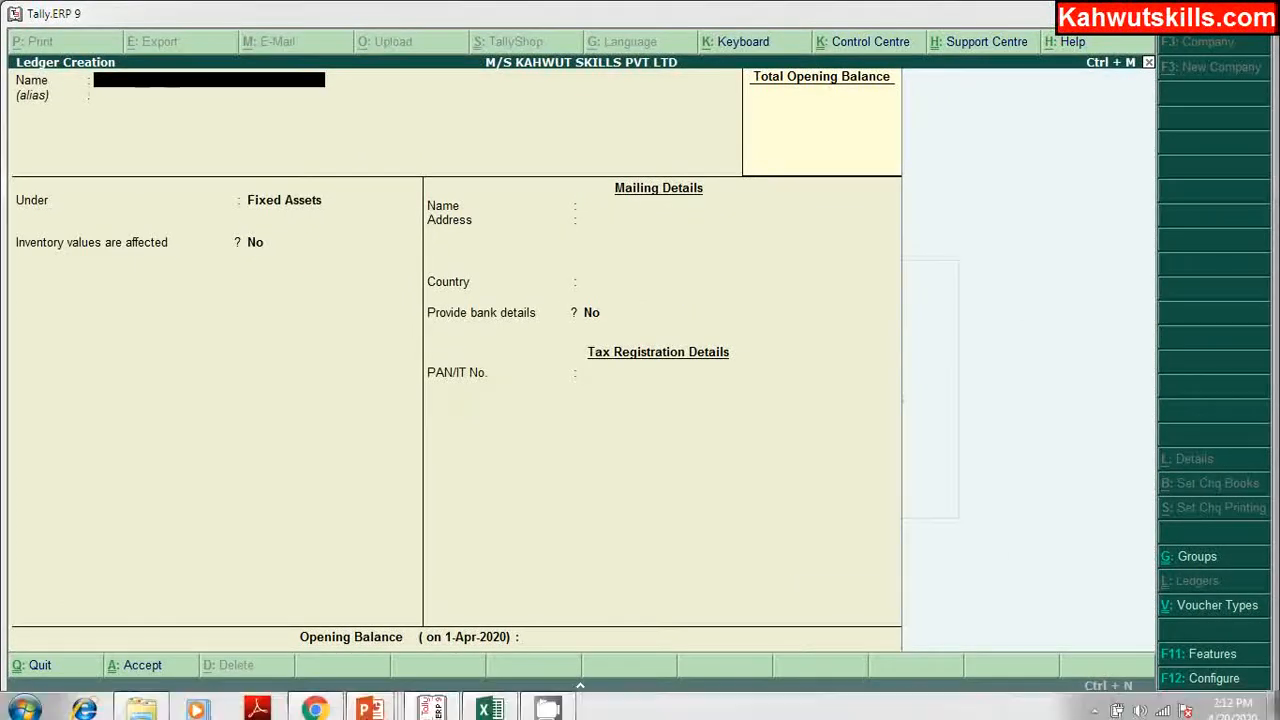
# Step: In the Excel list, check the Bank Loans and Taxes Paid rows (GST, VAT, Duties and Taxes), then return to Tally
pyautogui.click(489, 703)
pyautogui.click(108, 624)
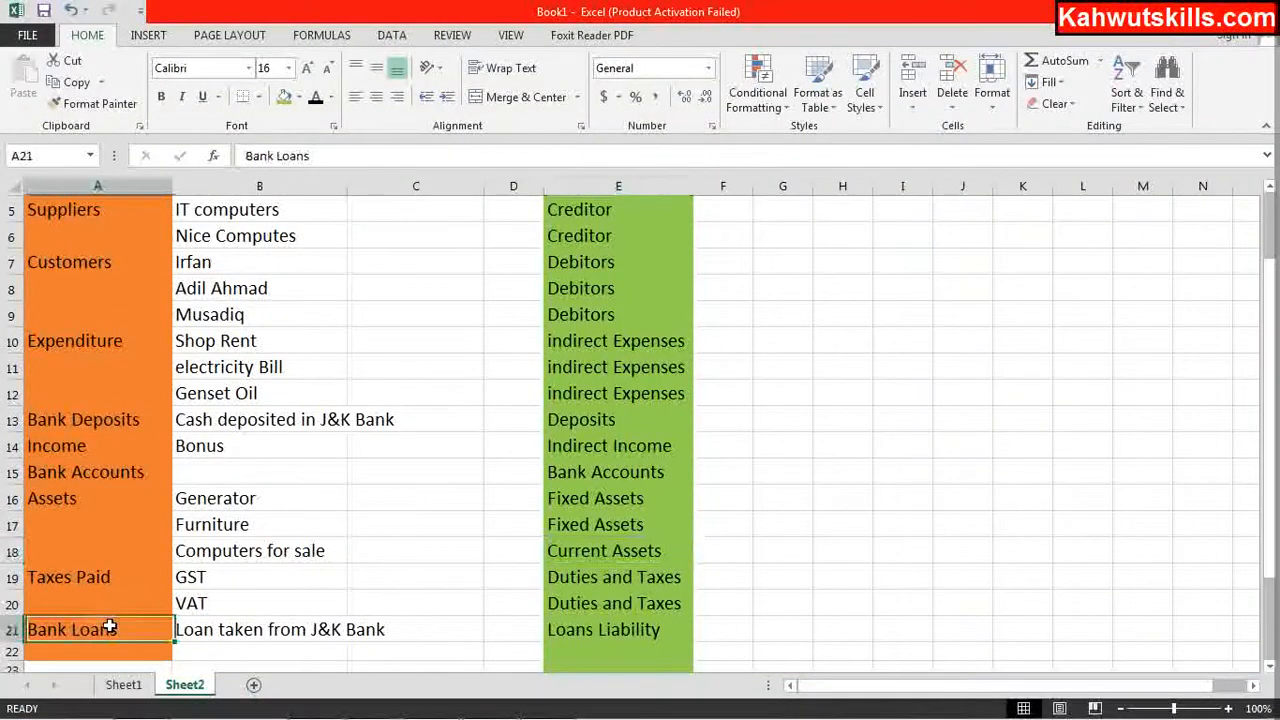
pyautogui.click(102, 576)
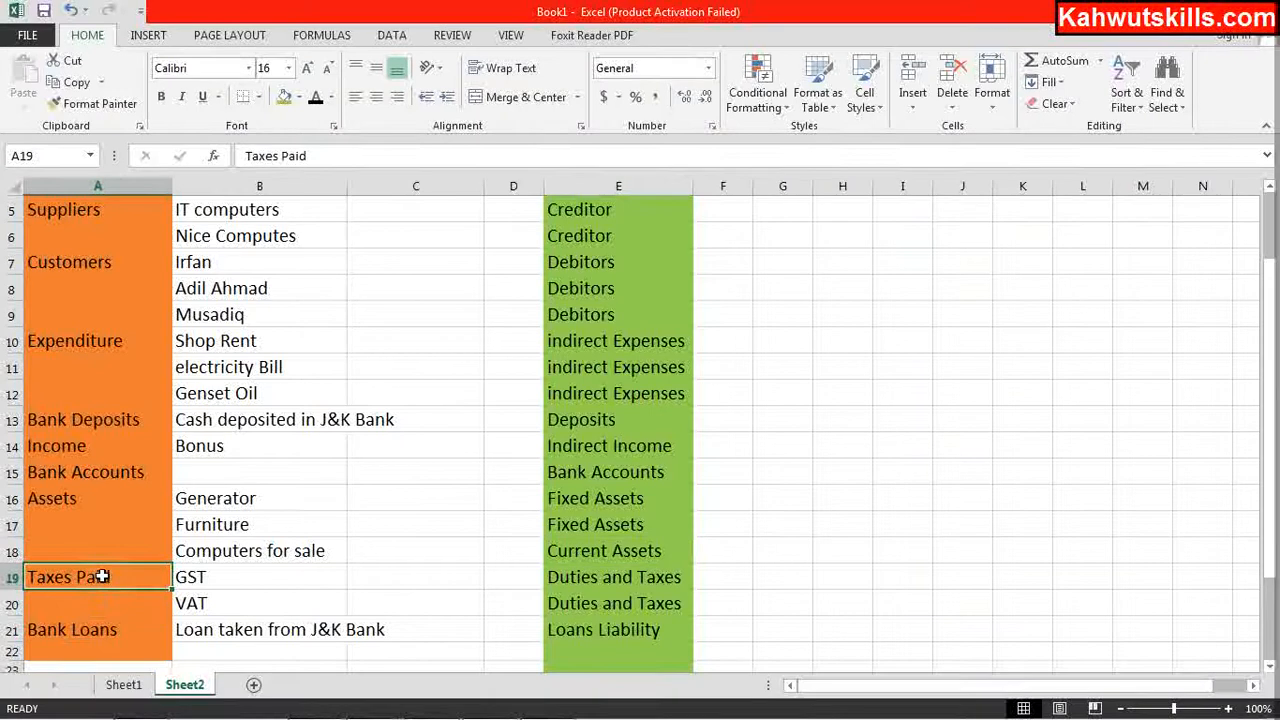
pyautogui.click(273, 573)
pyautogui.click(252, 602)
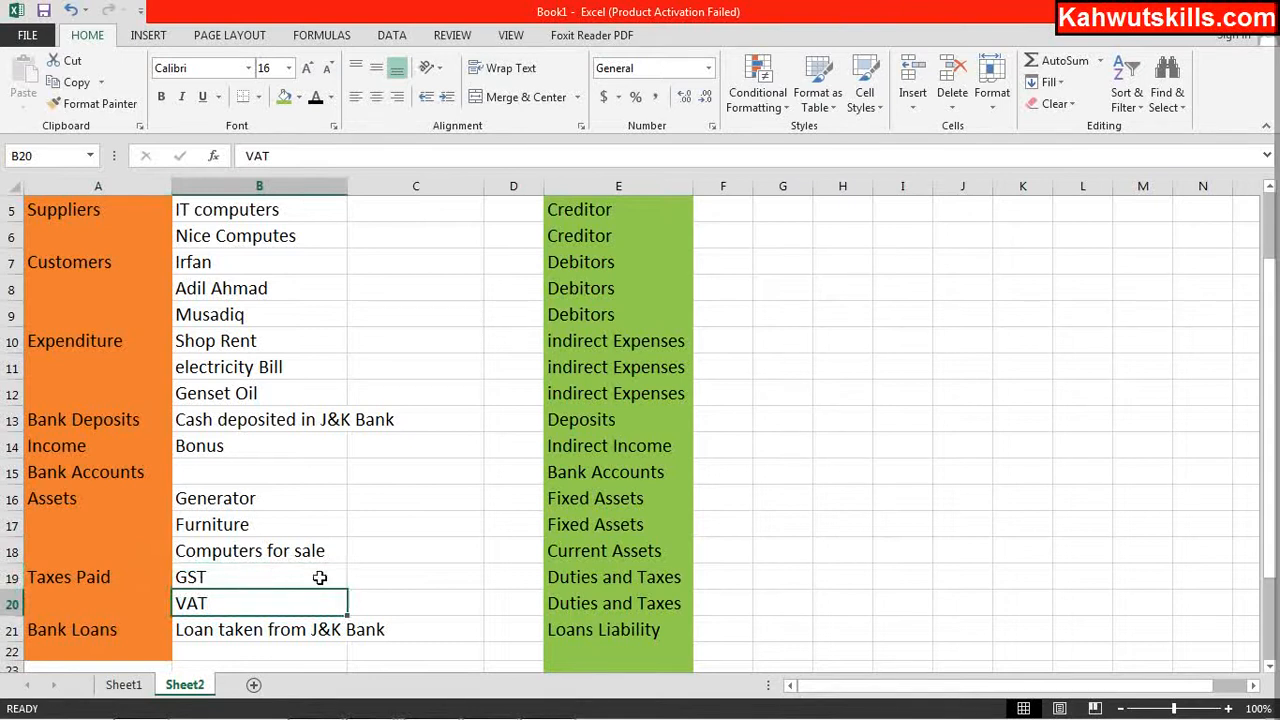
pyautogui.click(600, 578)
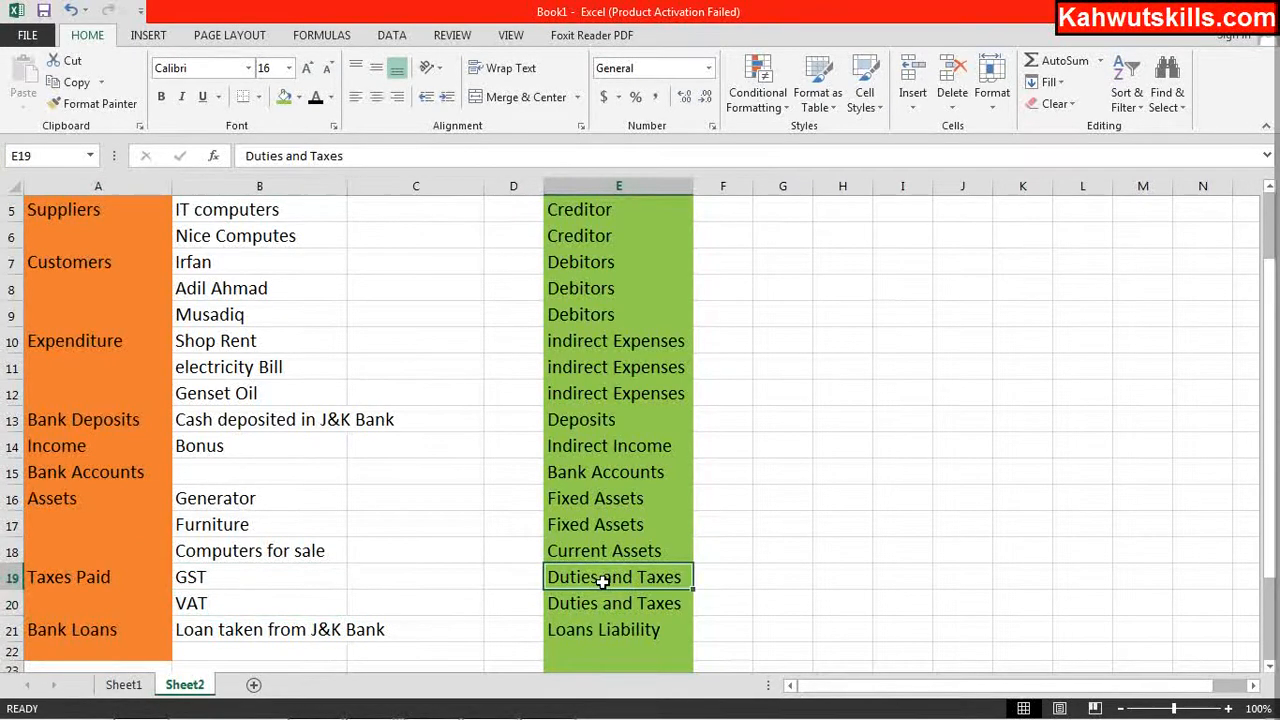
pyautogui.moveTo(384, 712)
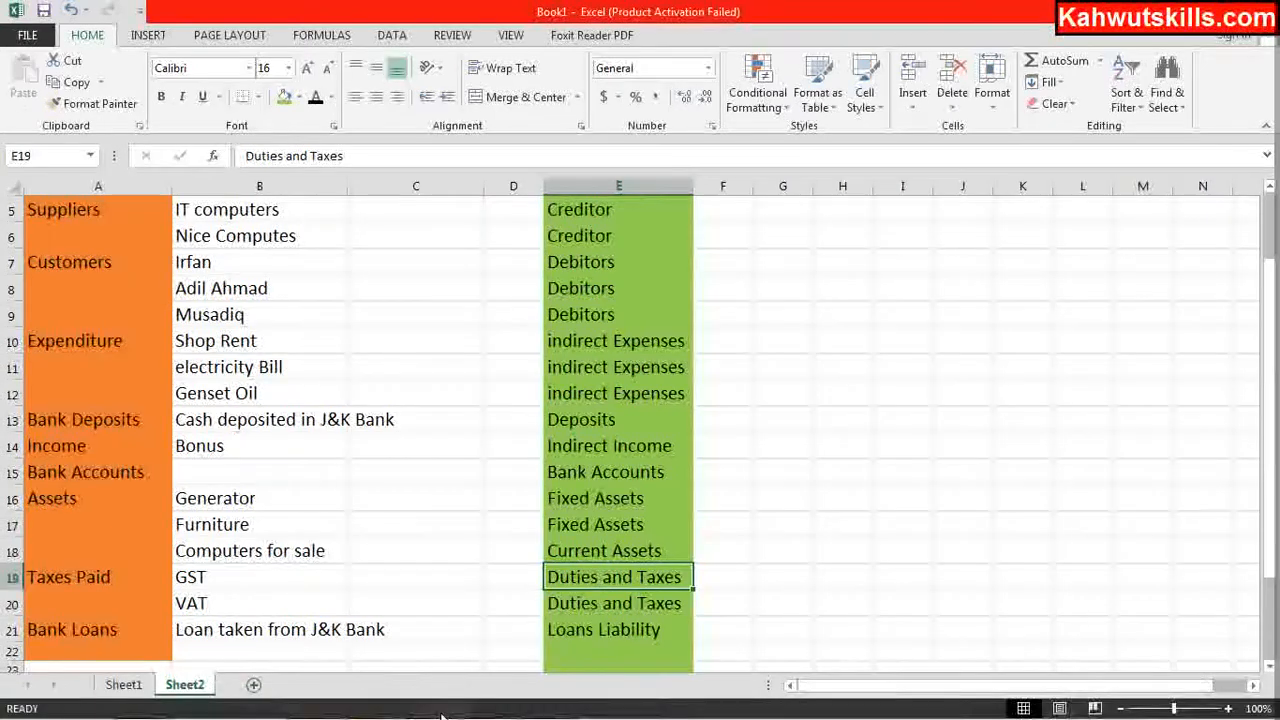
pyautogui.click(440, 708)
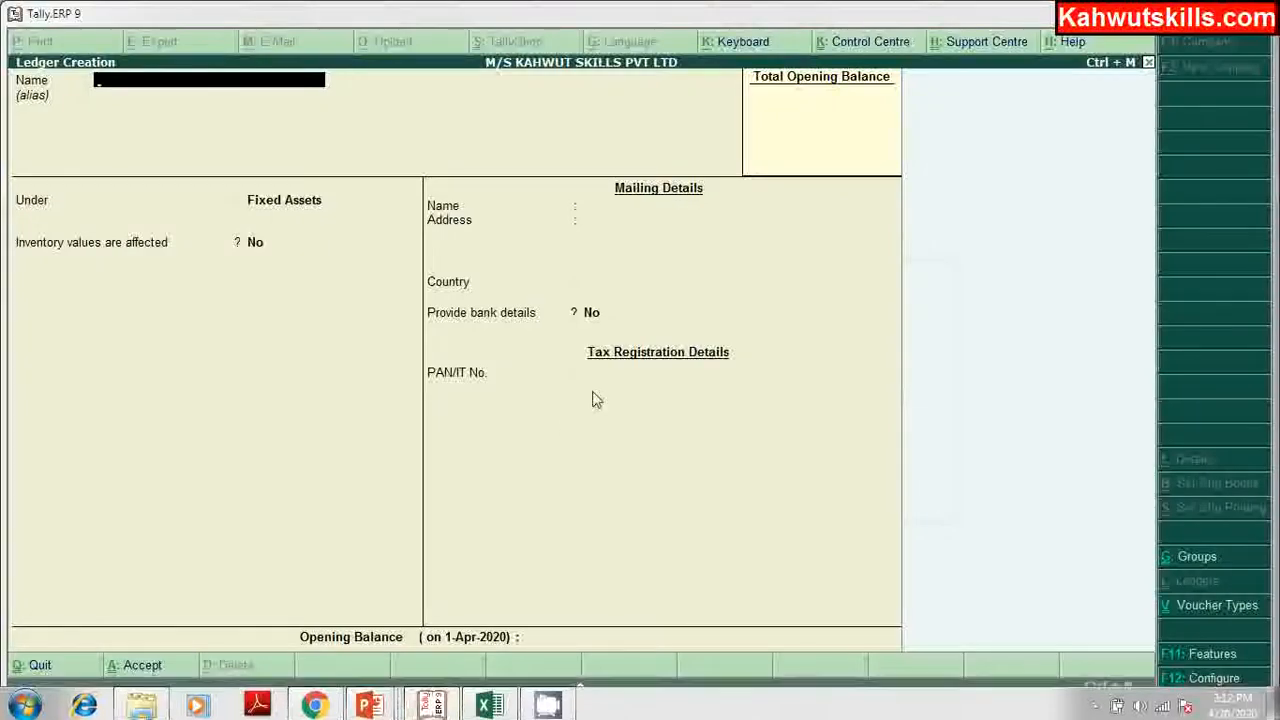
# Step: Set Enable GST and Enable VAT to Yes in the F3: Statutory features and accept
pyautogui.click(1187, 653)
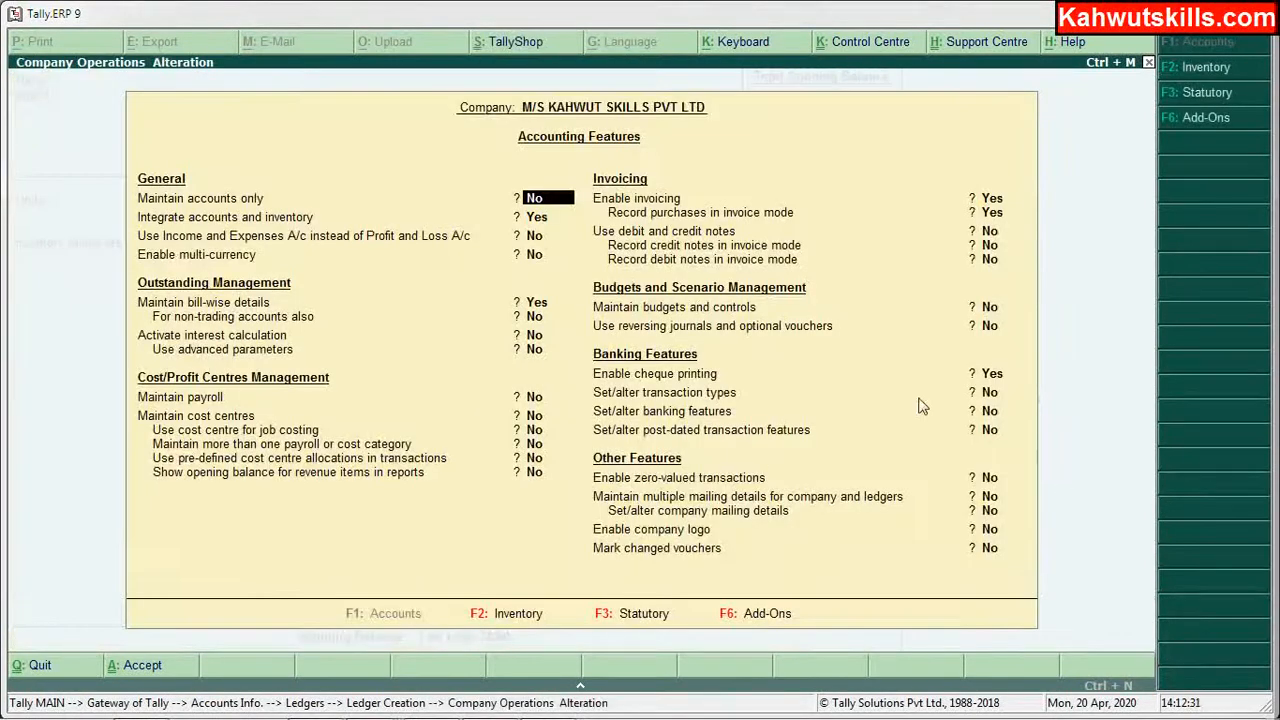
pyautogui.click(622, 619)
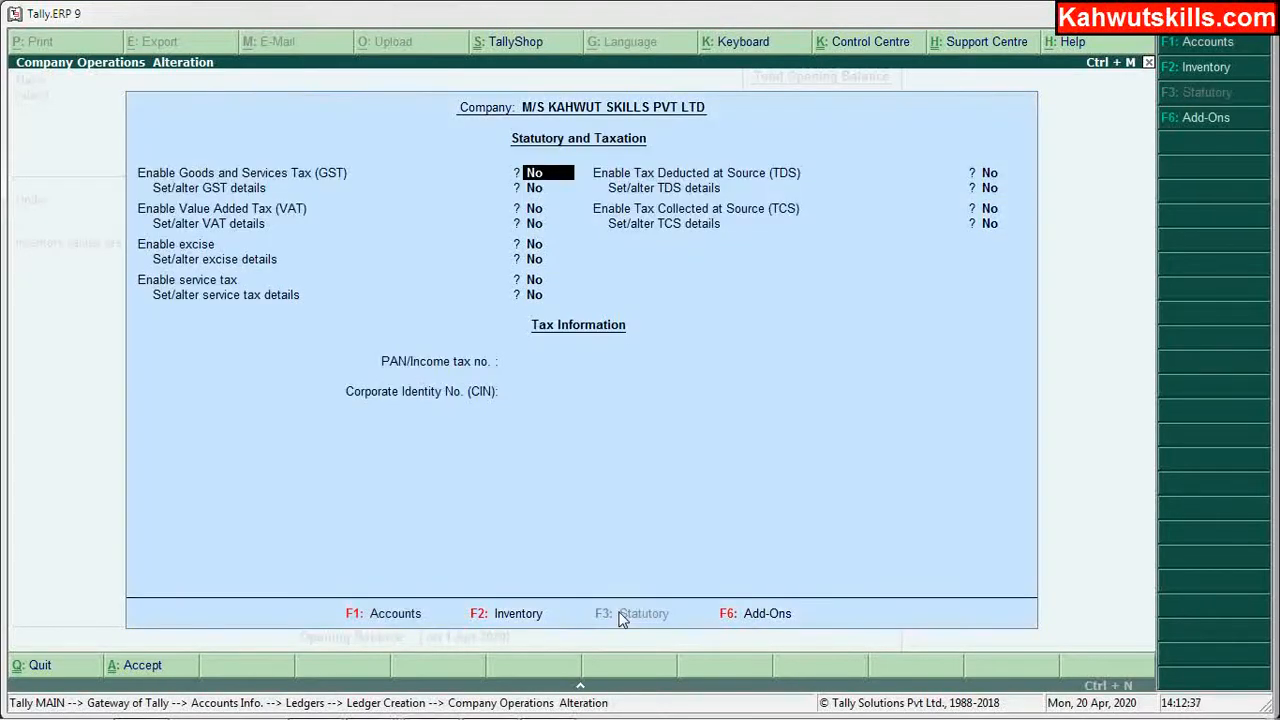
pyautogui.write('y')
pyautogui.press('Return')
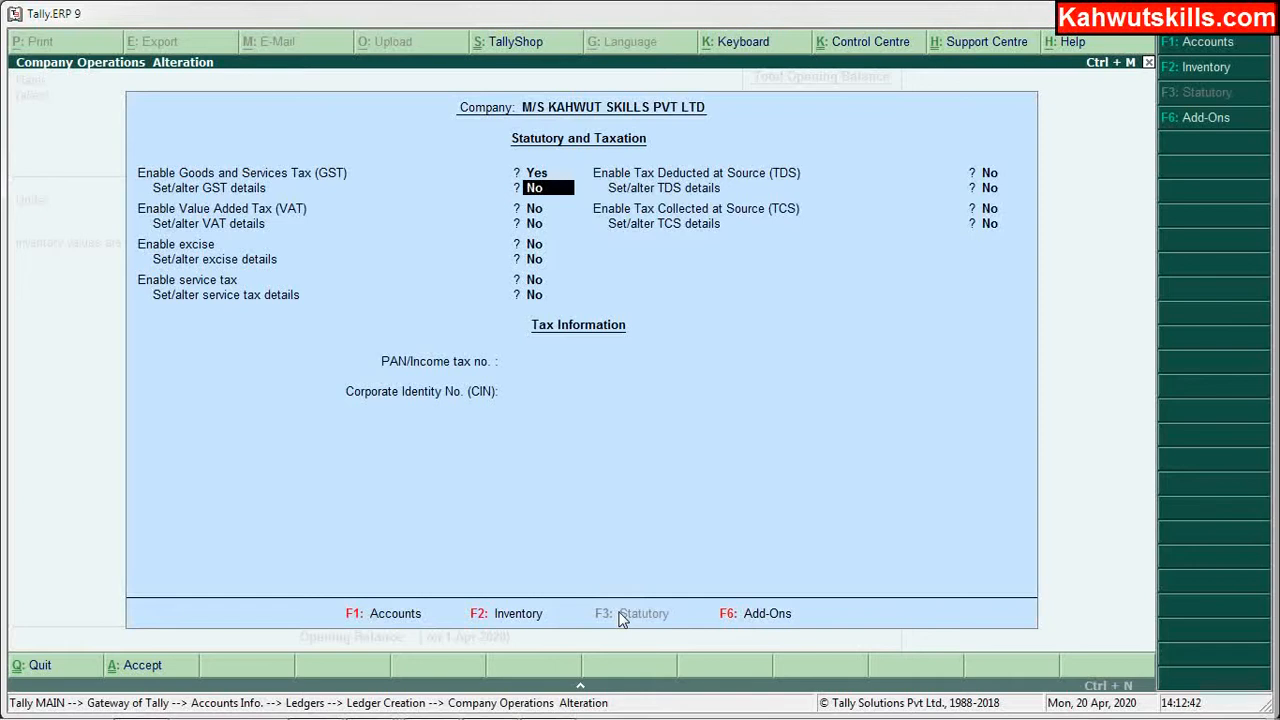
pyautogui.press('Return')
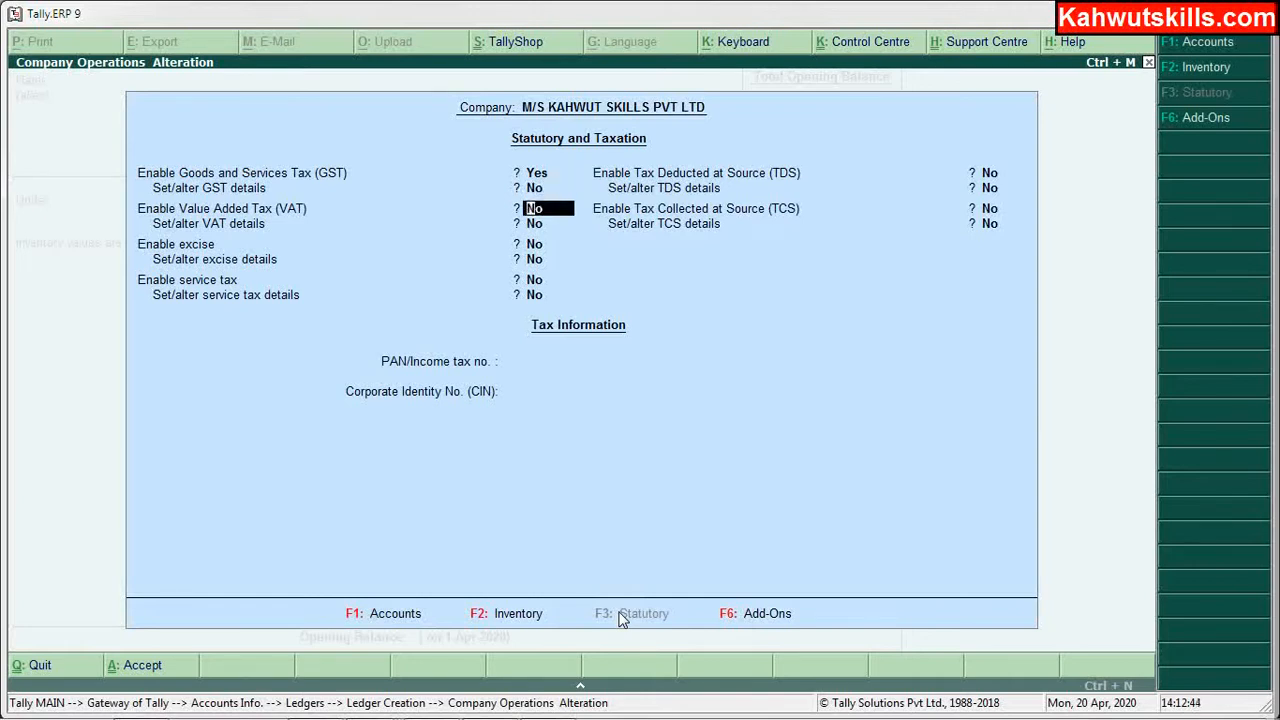
pyautogui.write('y')
pyautogui.press('Return')
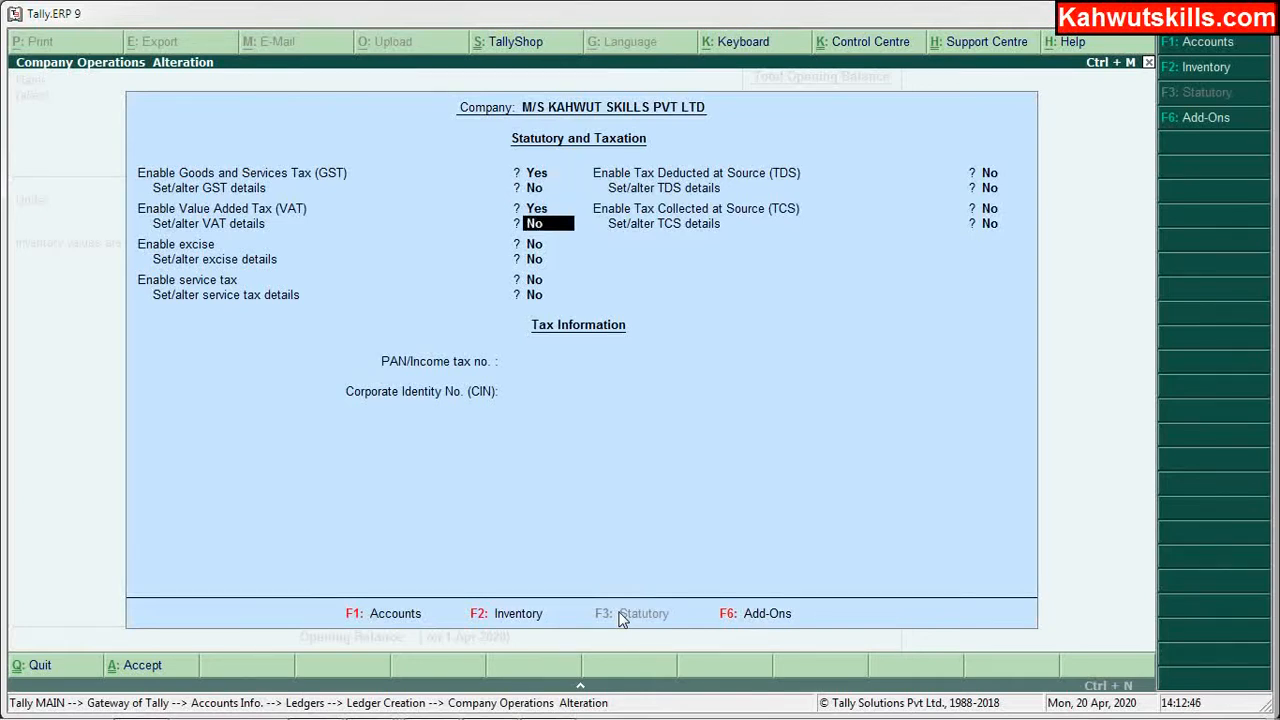
pyautogui.hotkey('ctrl', 'a')
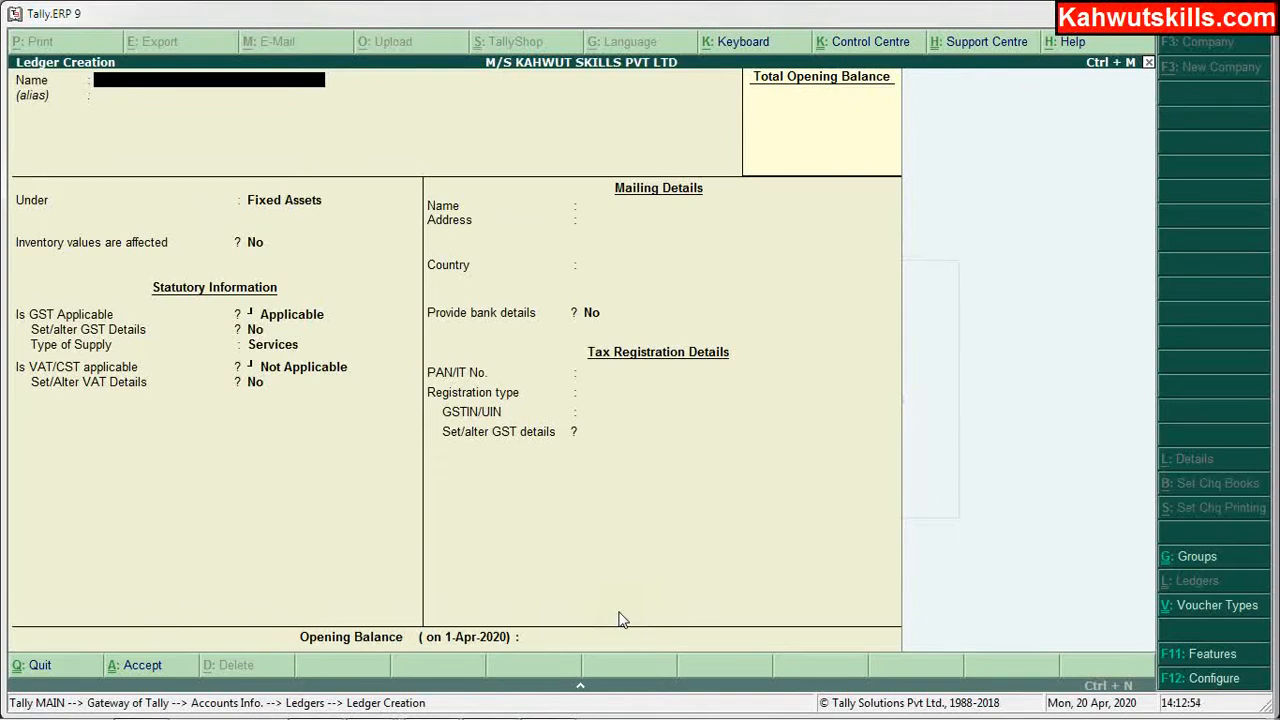
# Step: Name a new ledger 'Input VAT' and place it under Duties & Taxes
pyautogui.write('Input VAT')
pyautogui.press('Return')
pyautogui.press('Return')
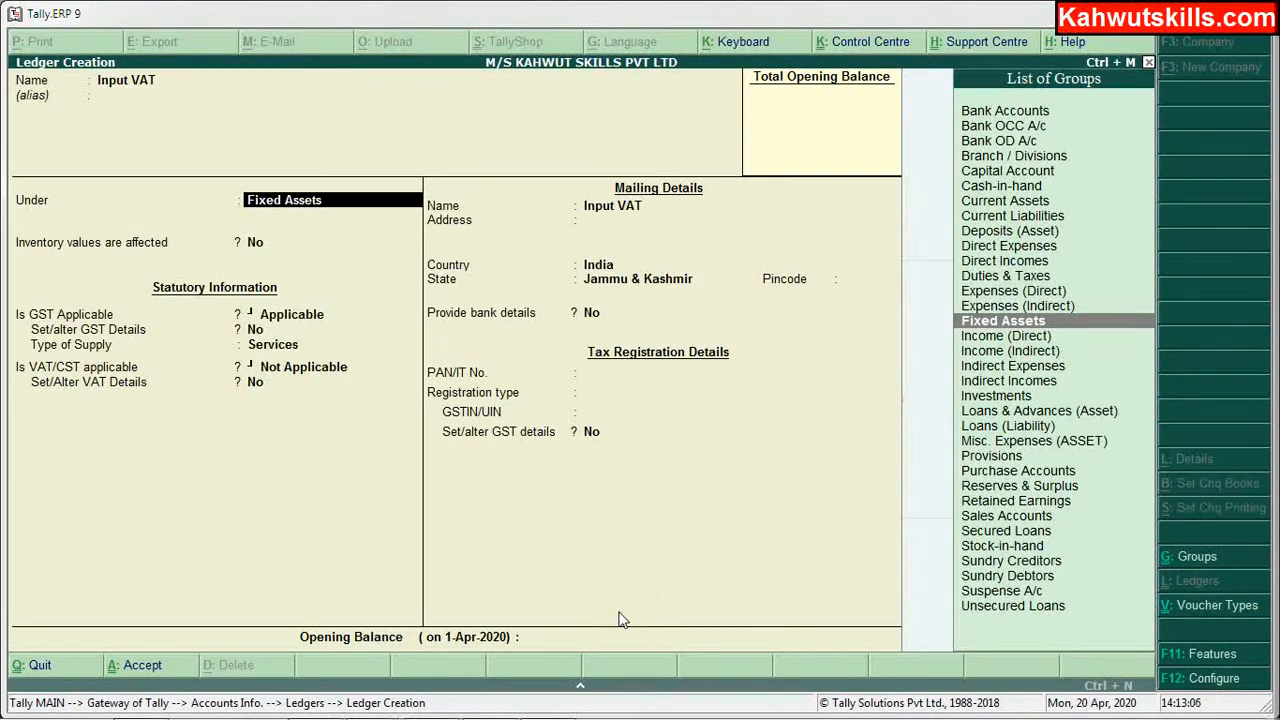
pyautogui.write('D')
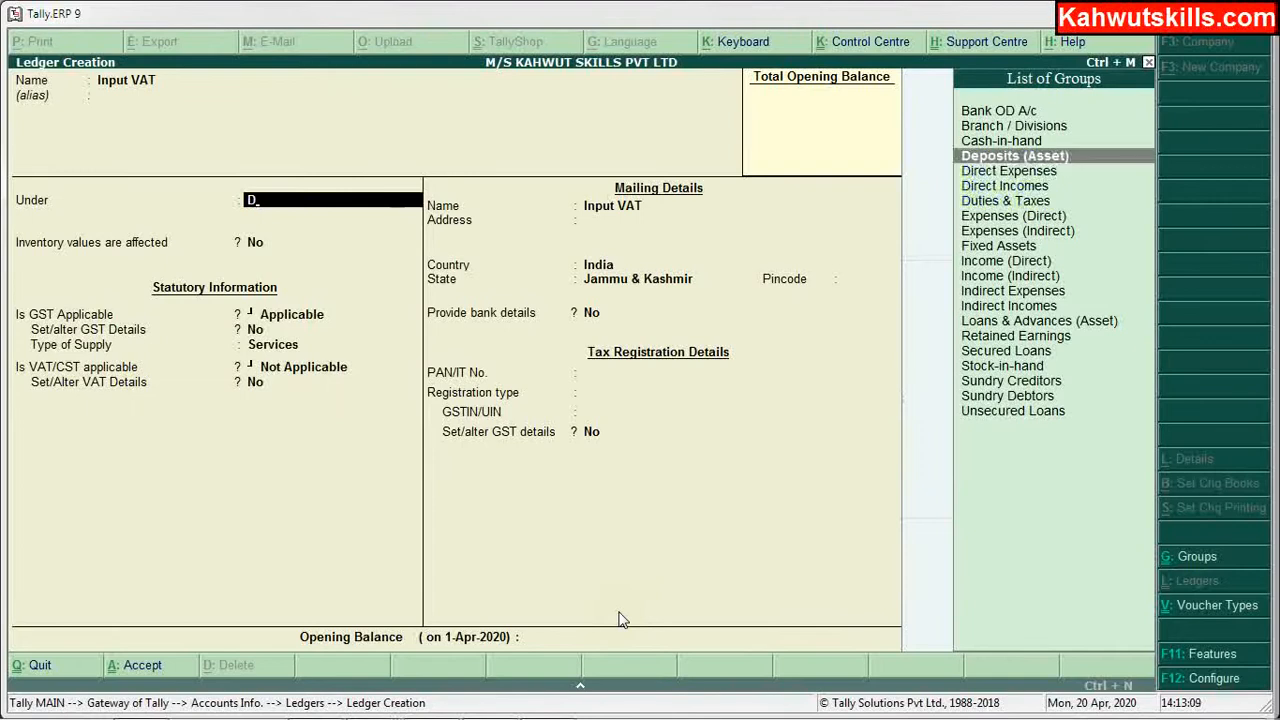
pyautogui.press('Down')
pyautogui.press('Down')
pyautogui.press('Down')
pyautogui.press('Return')
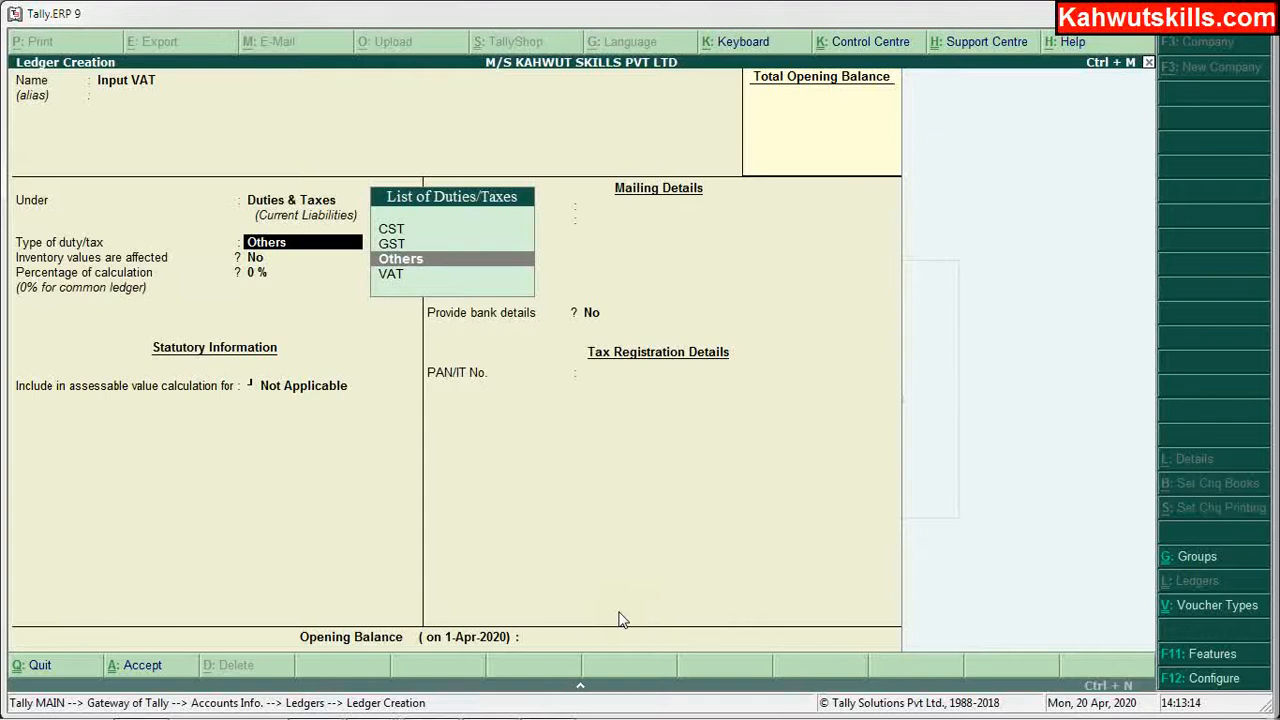
# Step: Set duty type VAT, keep 0 % with Not Applicable rounding, and leave the opening balance empty
pyautogui.press('Up')
pyautogui.press('Up')
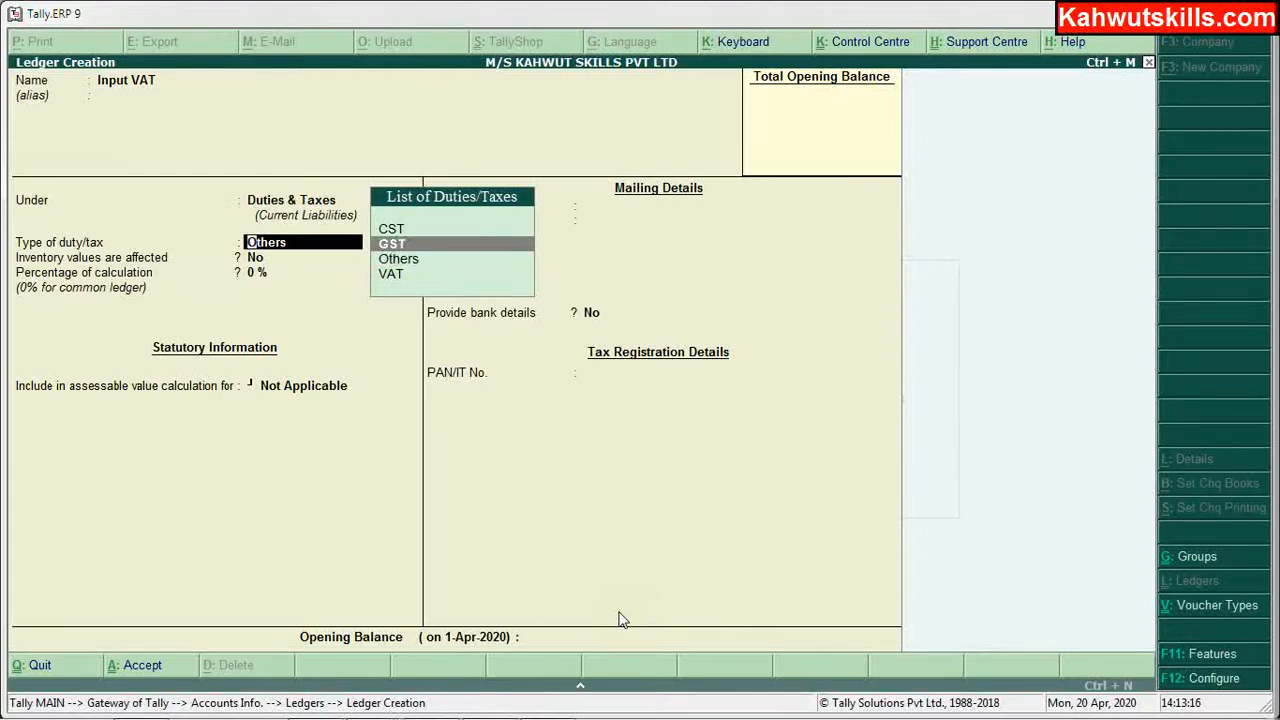
pyautogui.press('Down')
pyautogui.press('Down')
pyautogui.press('Down')
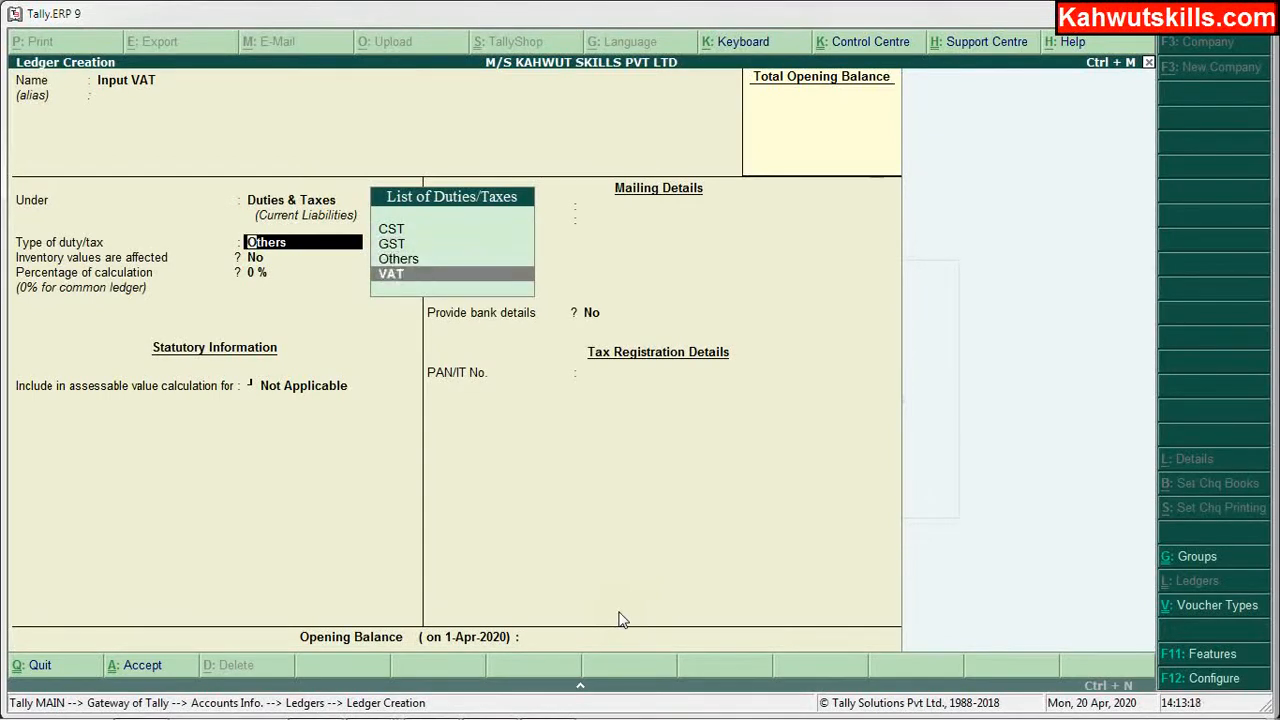
pyautogui.press('Up')
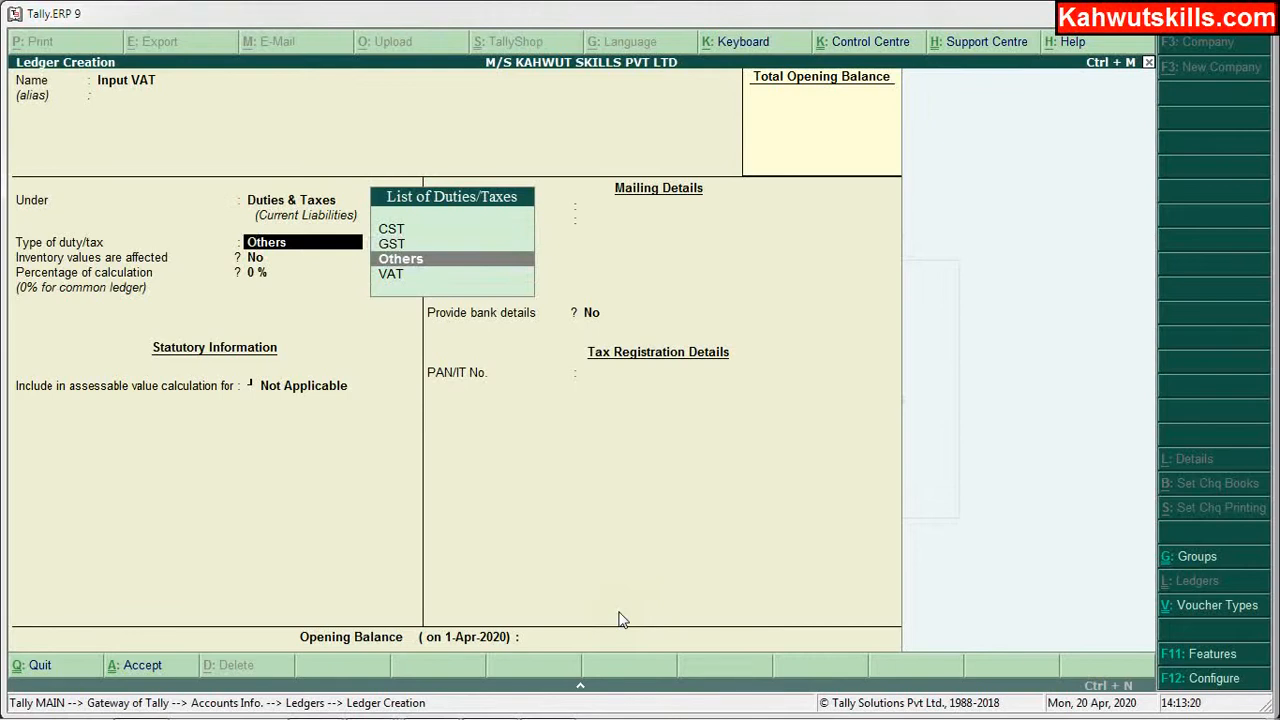
pyautogui.press('Down')
pyautogui.press('Return')
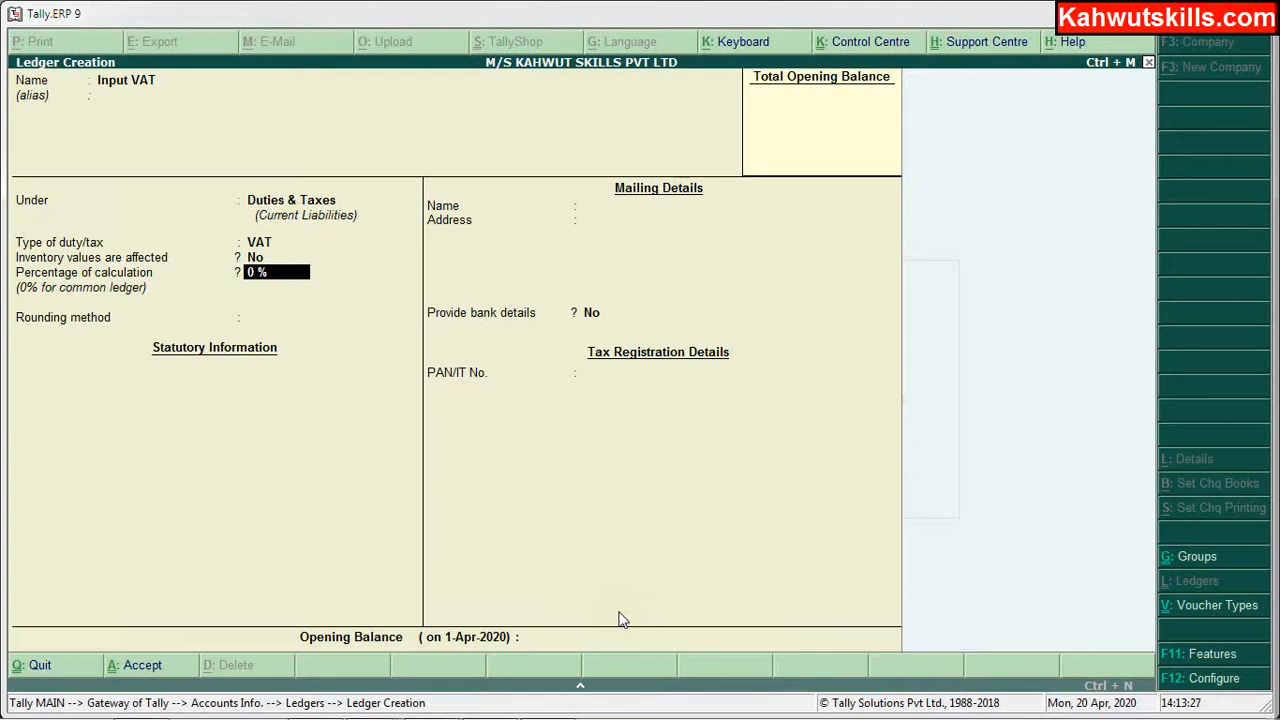
pyautogui.press('Return')
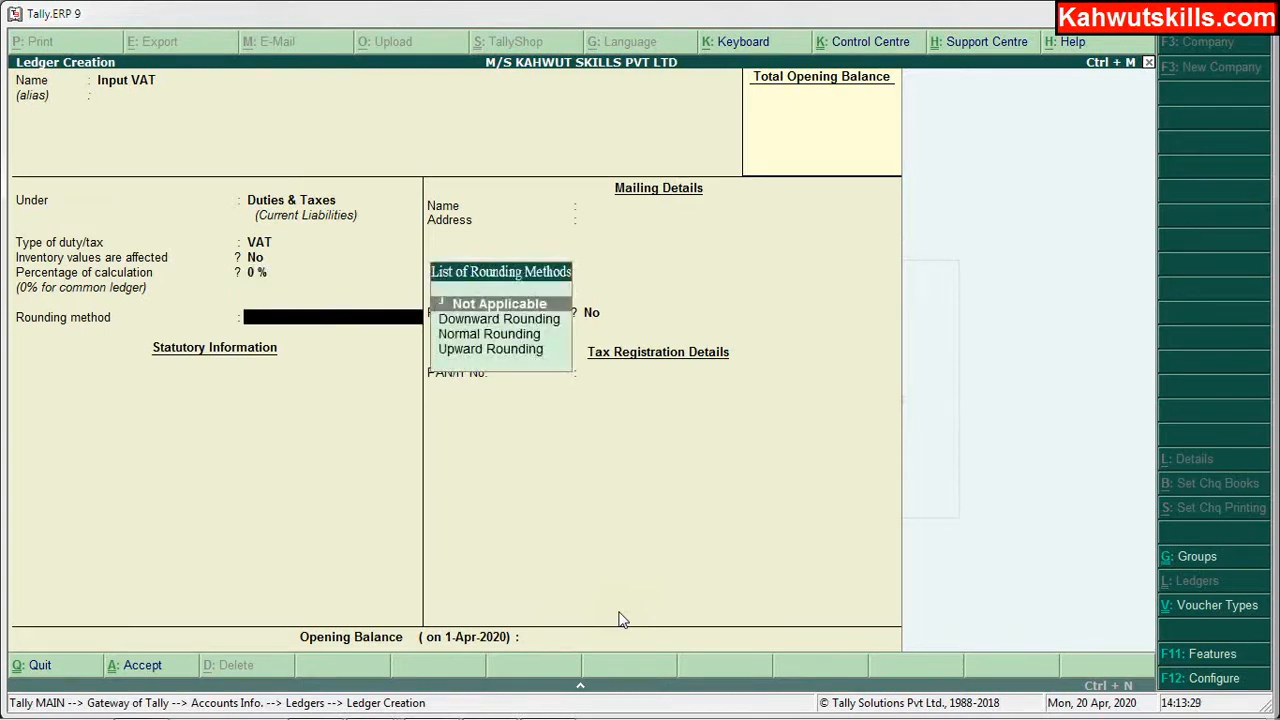
pyautogui.press('Return')
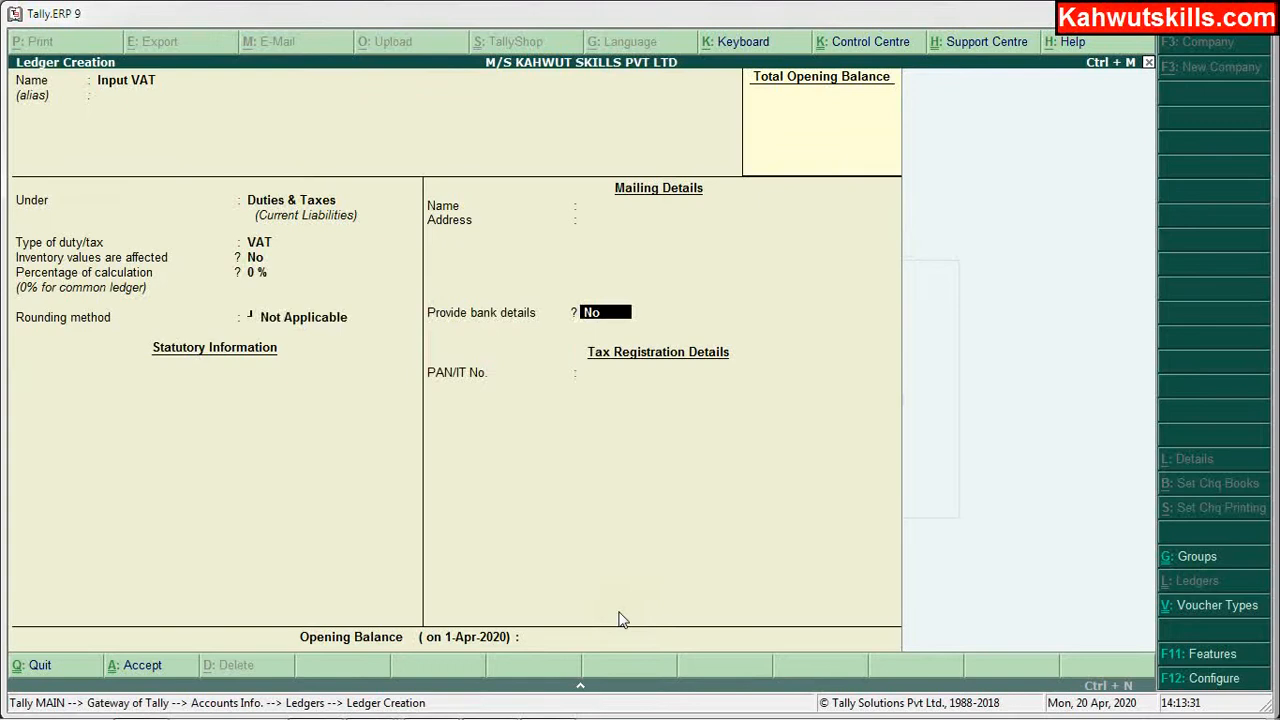
pyautogui.press('Return')
pyautogui.press('Return')
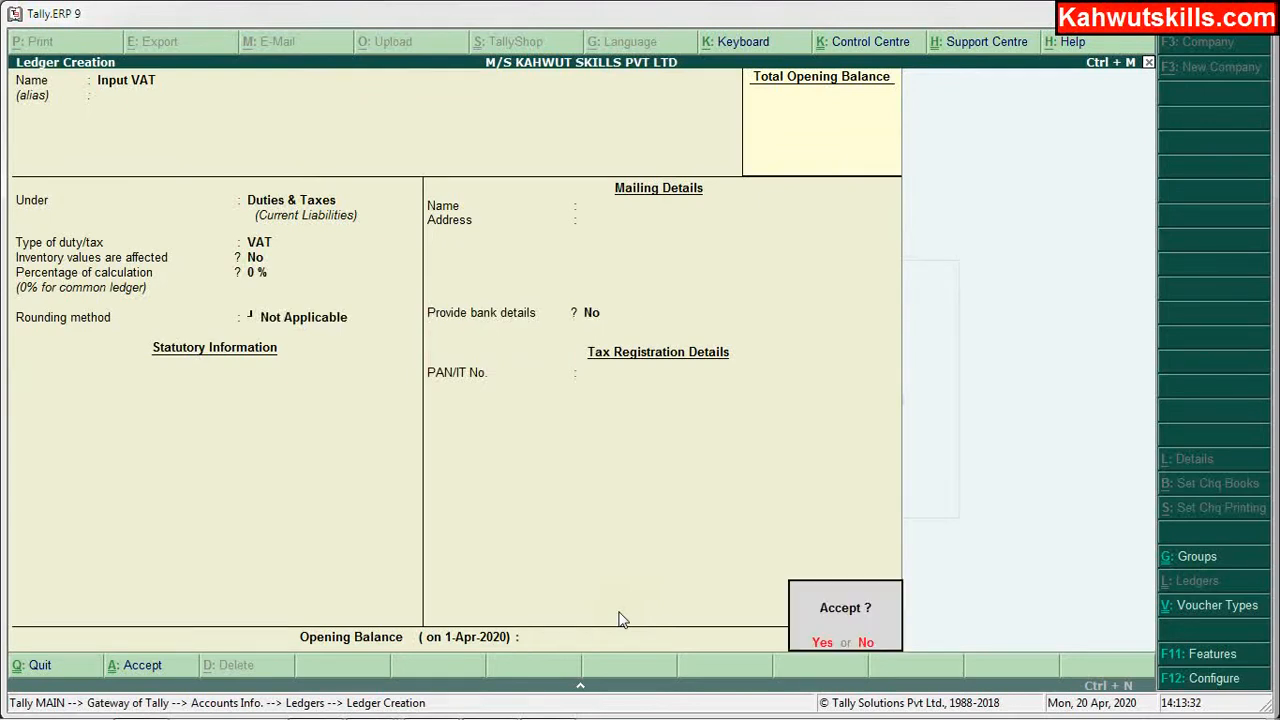
pyautogui.press('Return')
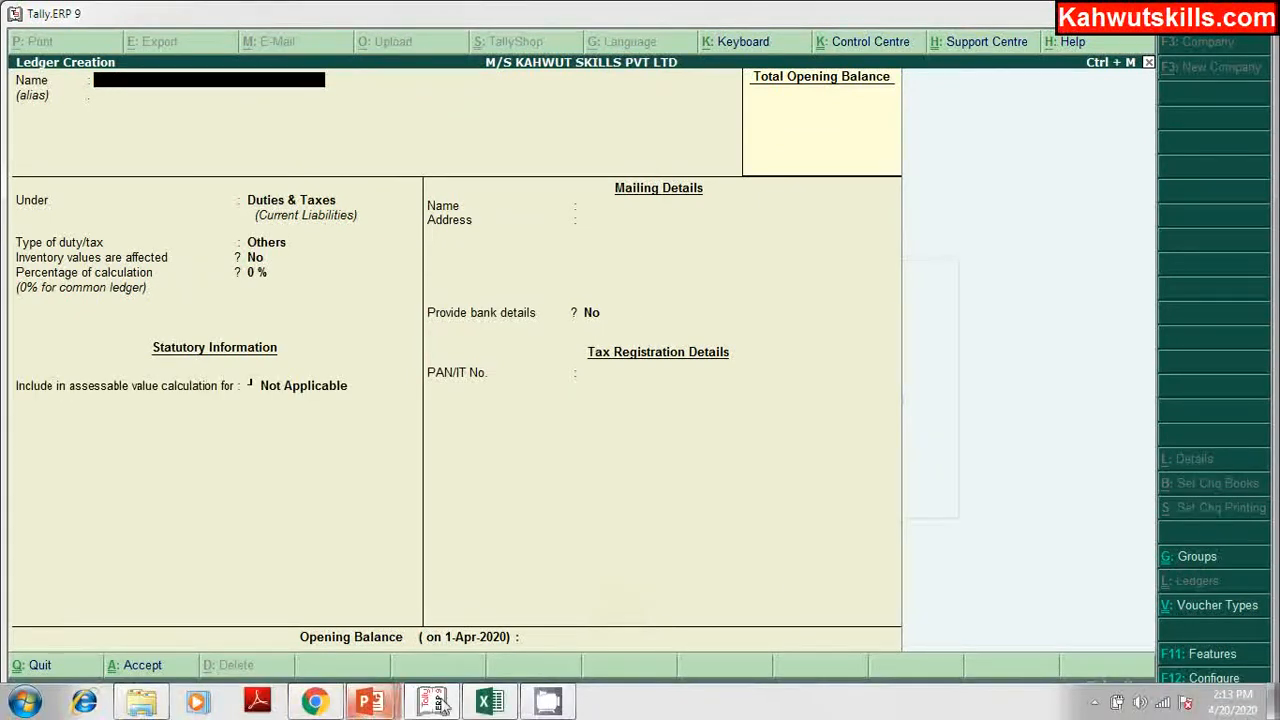
pyautogui.click(488, 703)
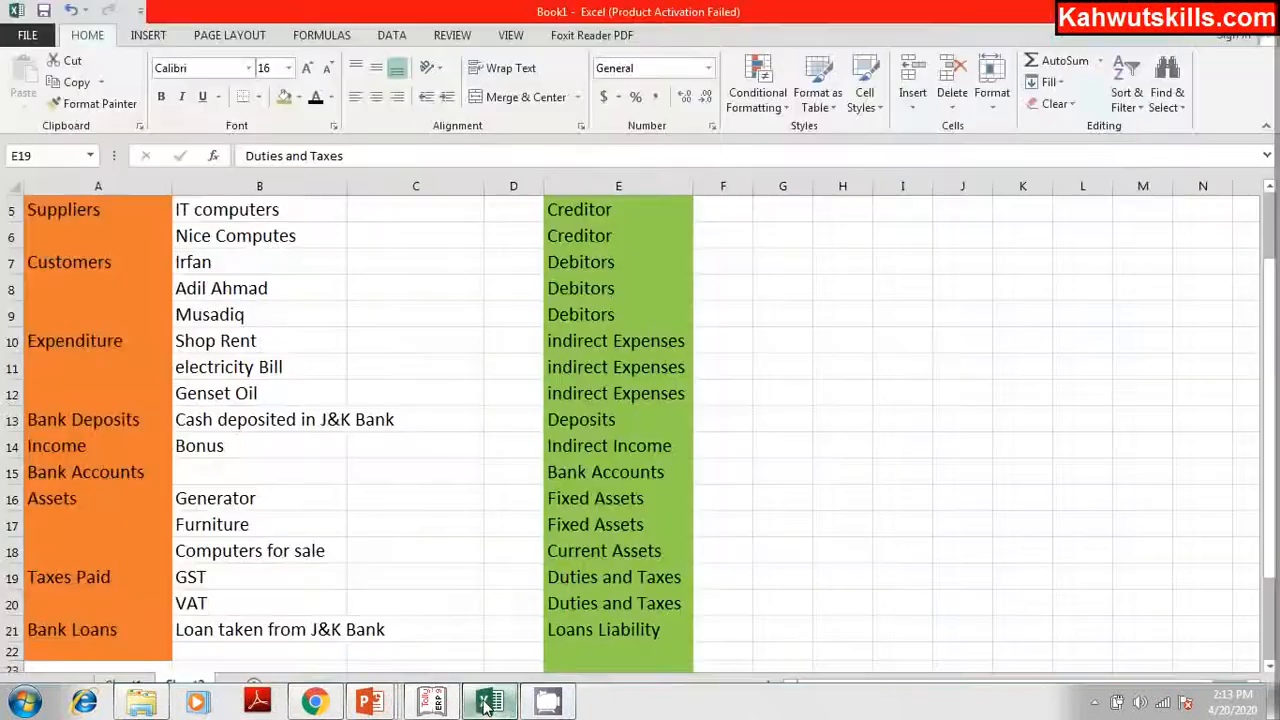
pyautogui.click(128, 630)
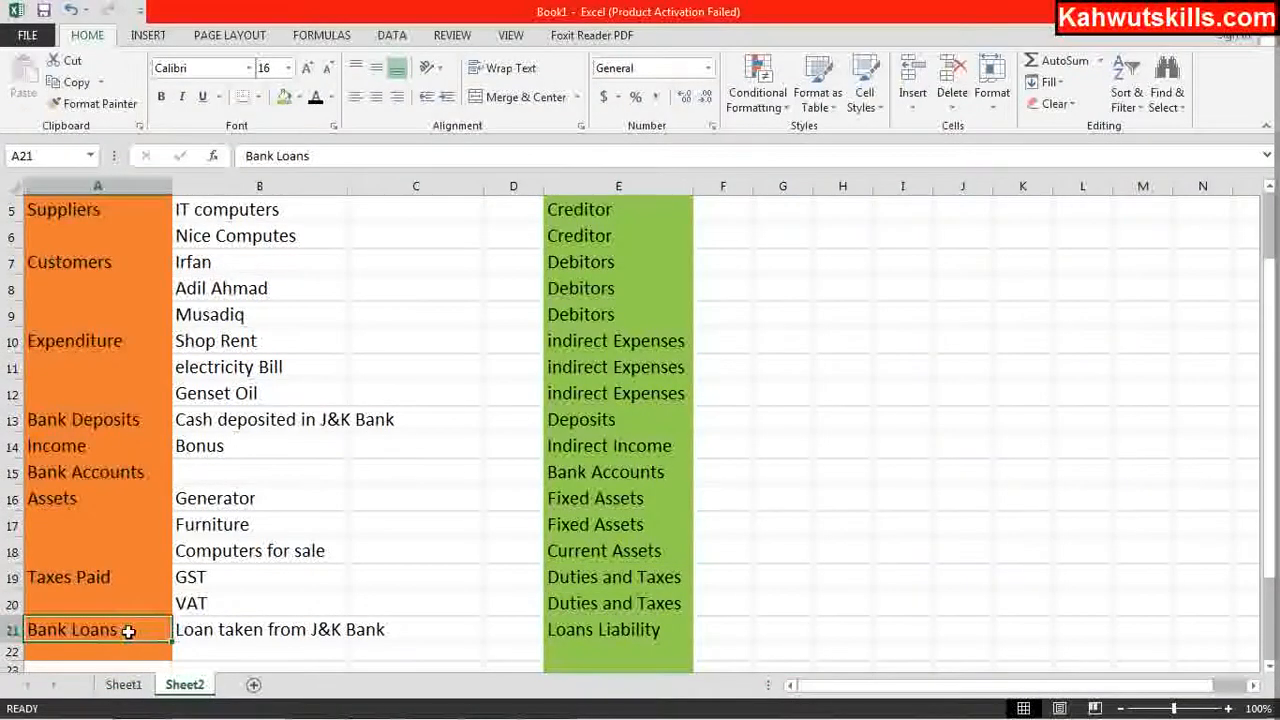
pyautogui.press('Down')
pyautogui.press('Down')
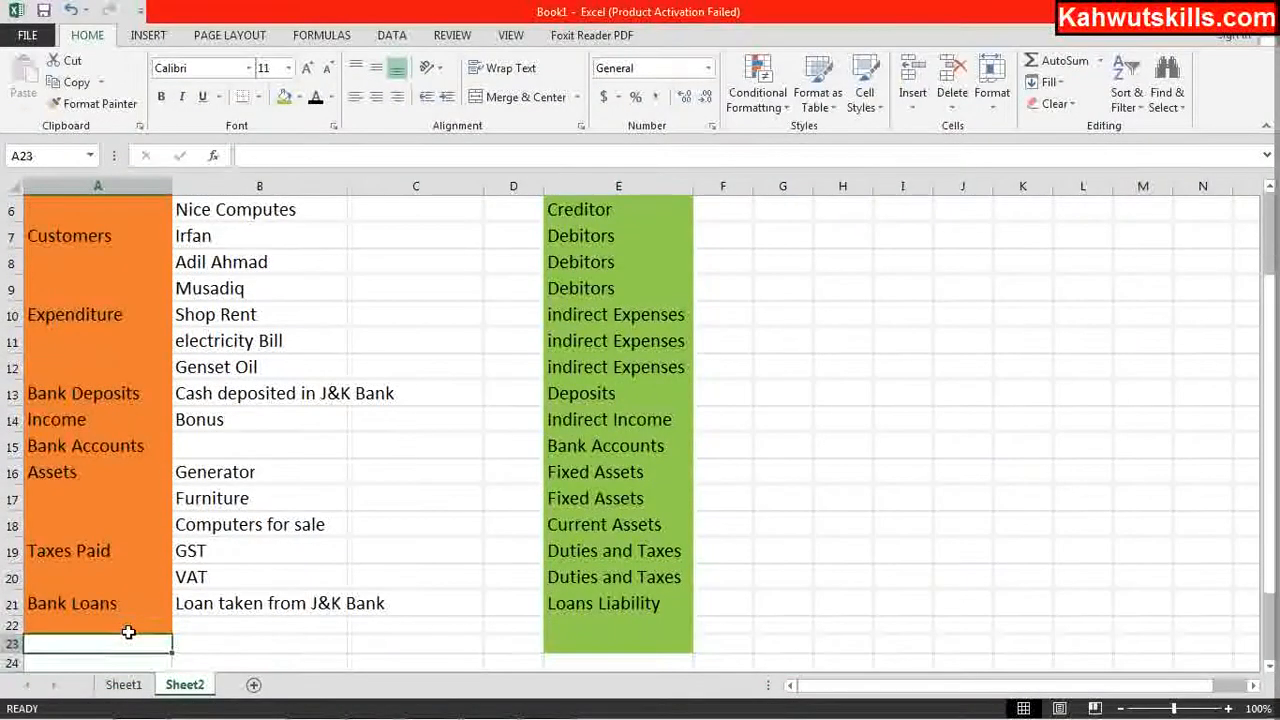
pyautogui.click(128, 628)
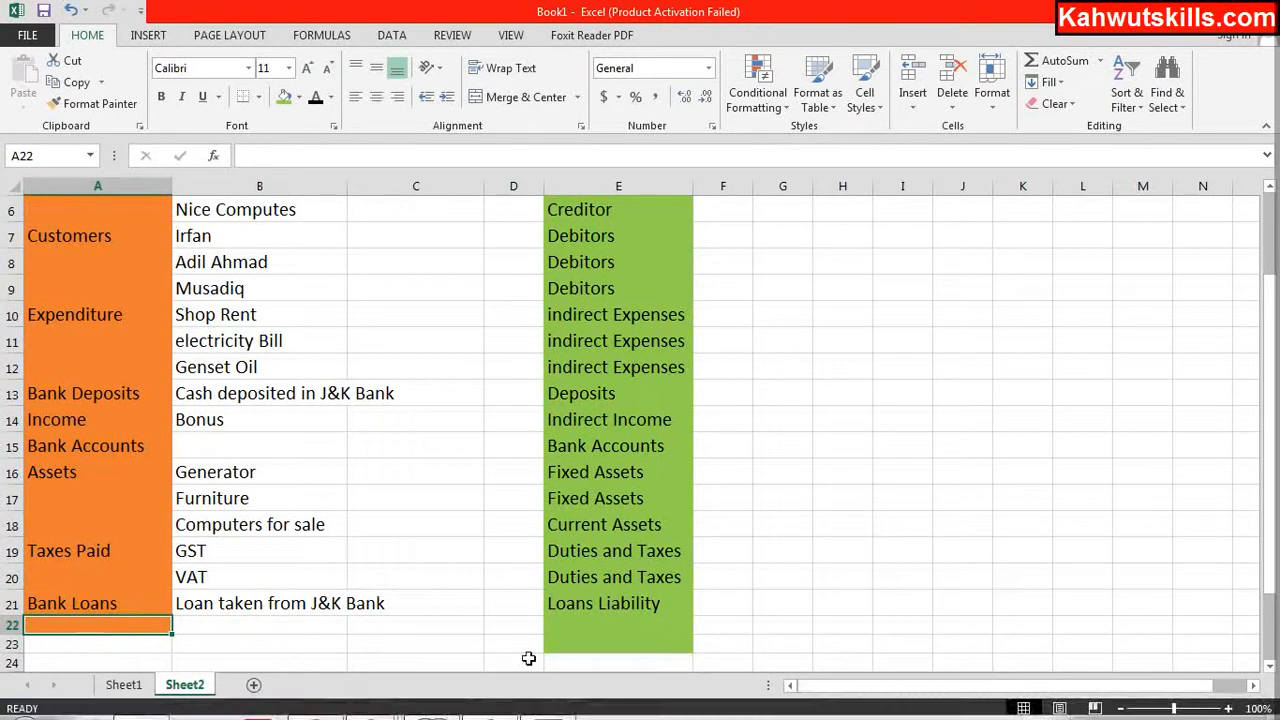
pyautogui.moveTo(520, 718)
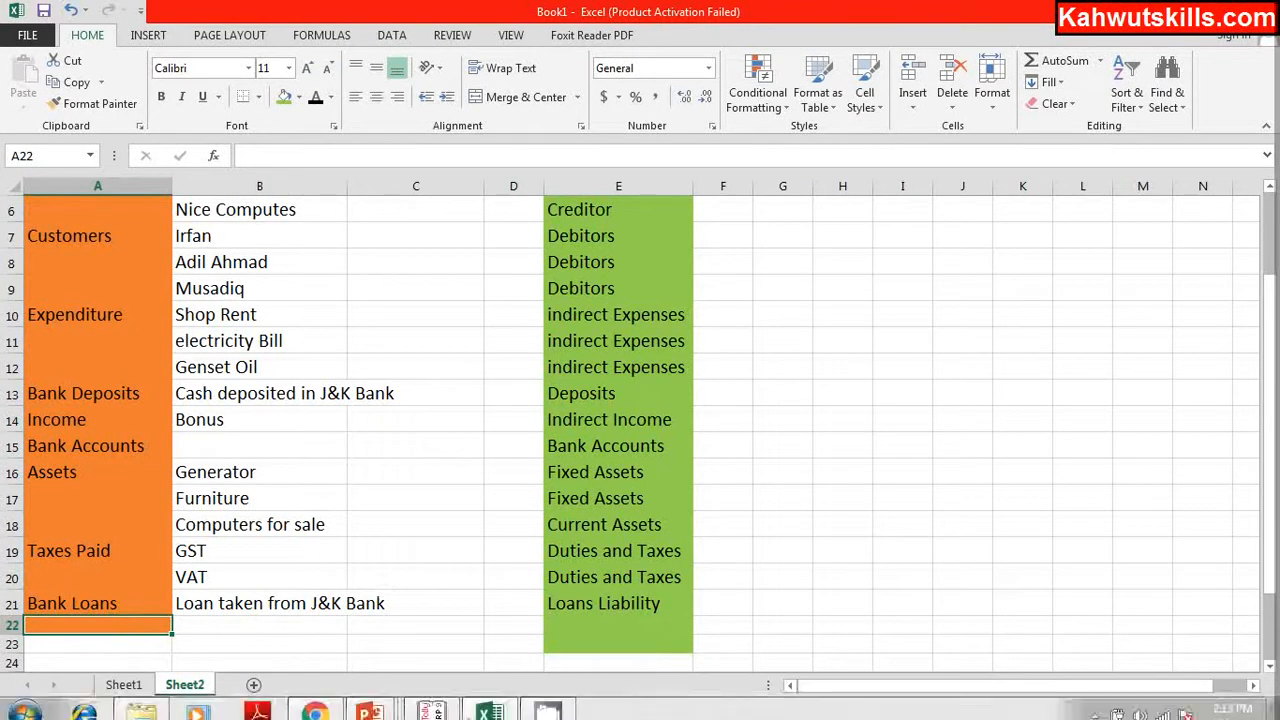
pyautogui.moveTo(484, 704)
pyautogui.click(432, 702)
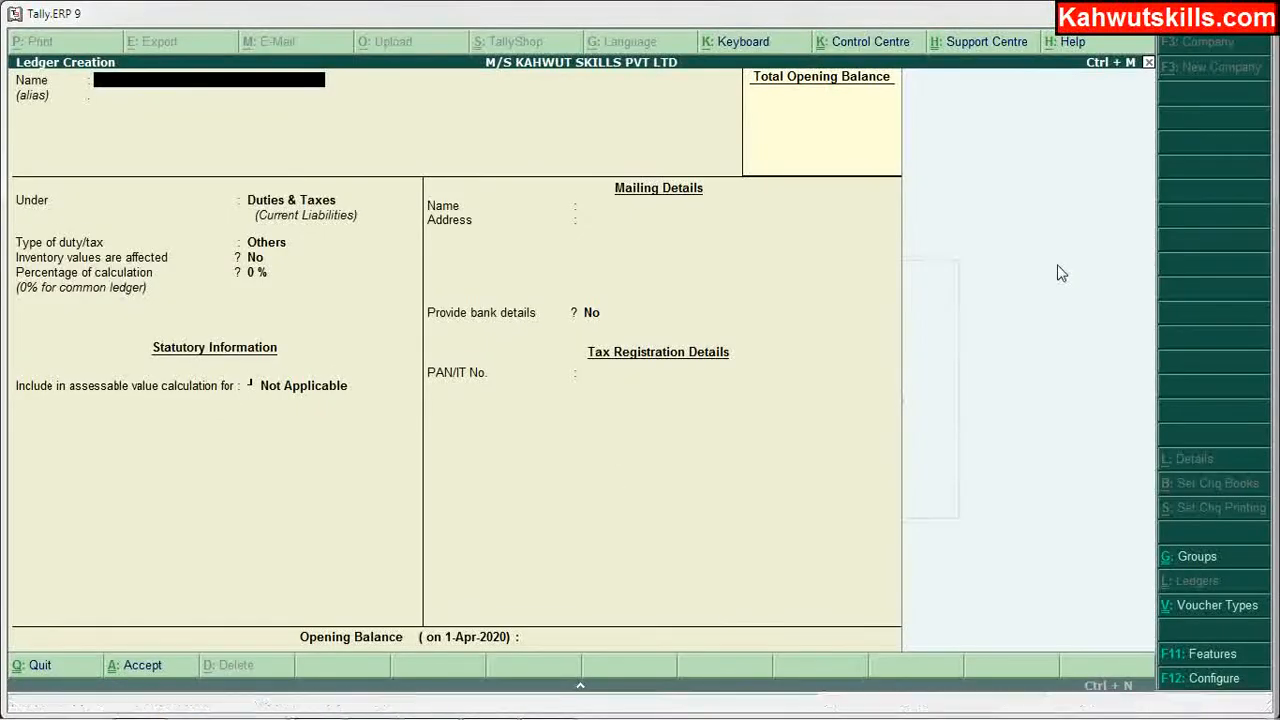
# Step: Quit Ledger Creation with Yes and return to Gateway of Tally
pyautogui.press('Escape')
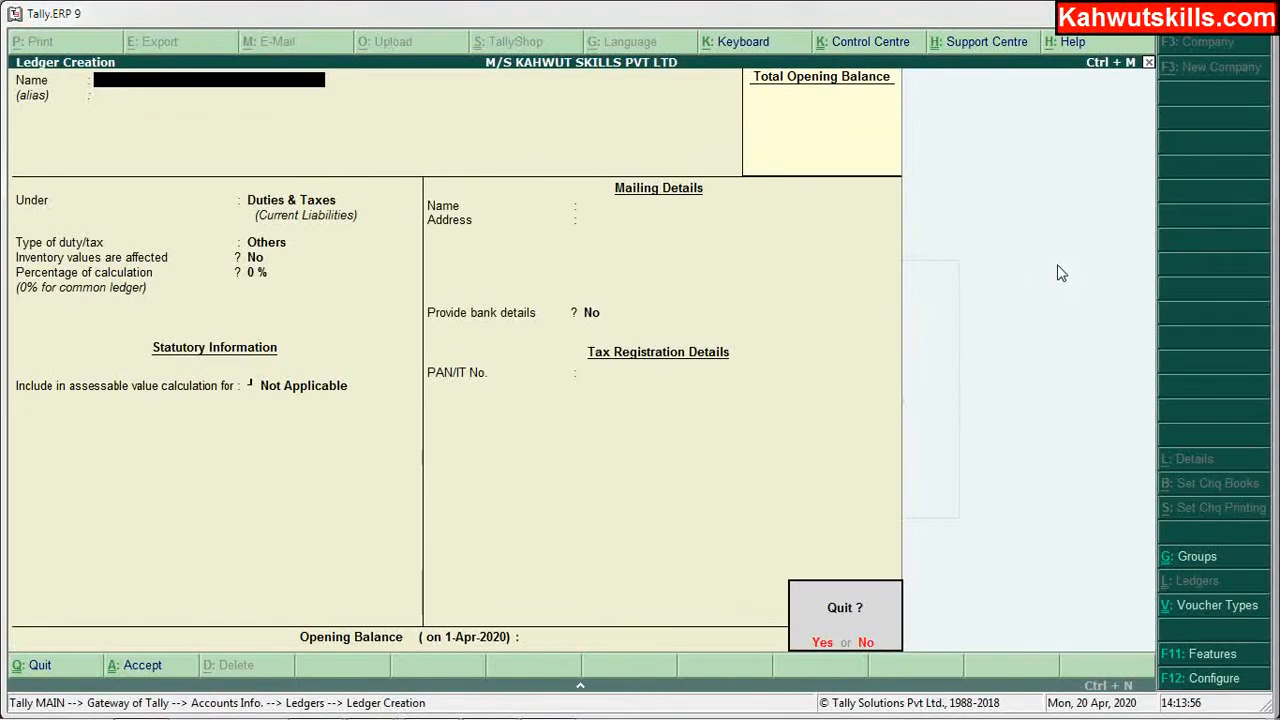
pyautogui.press('y')
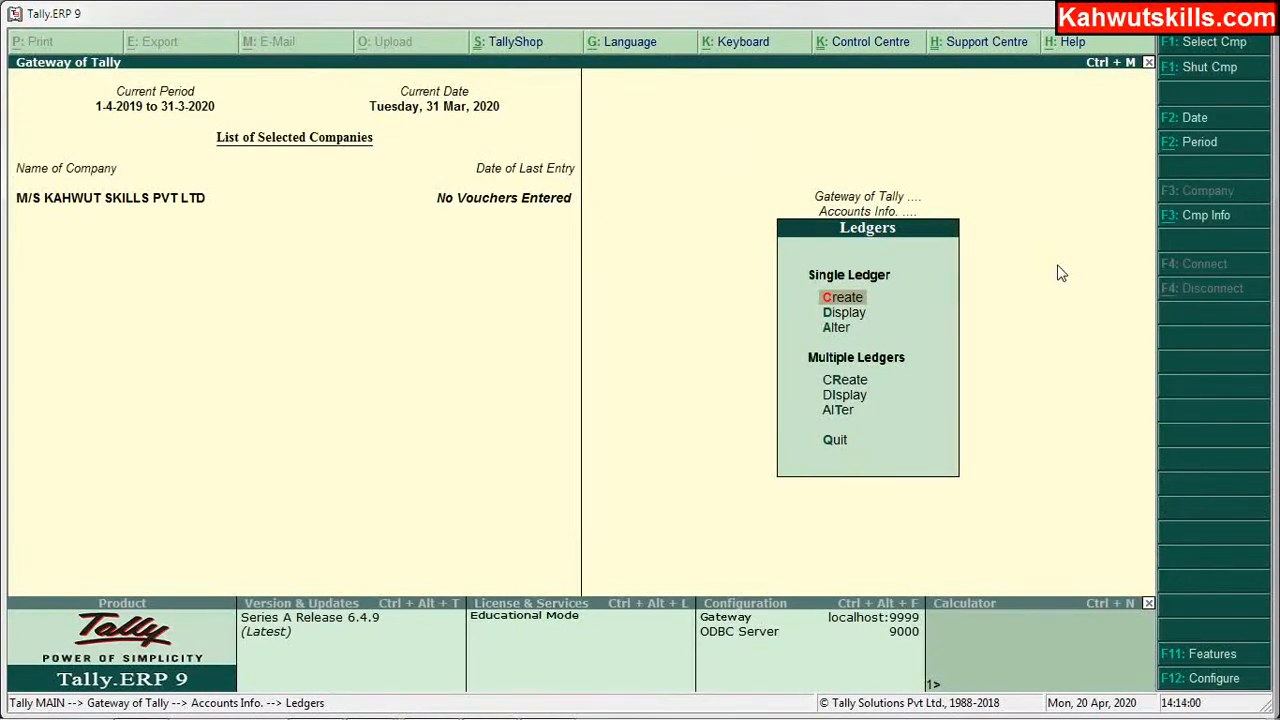
pyautogui.press('Escape')
pyautogui.press('Escape')
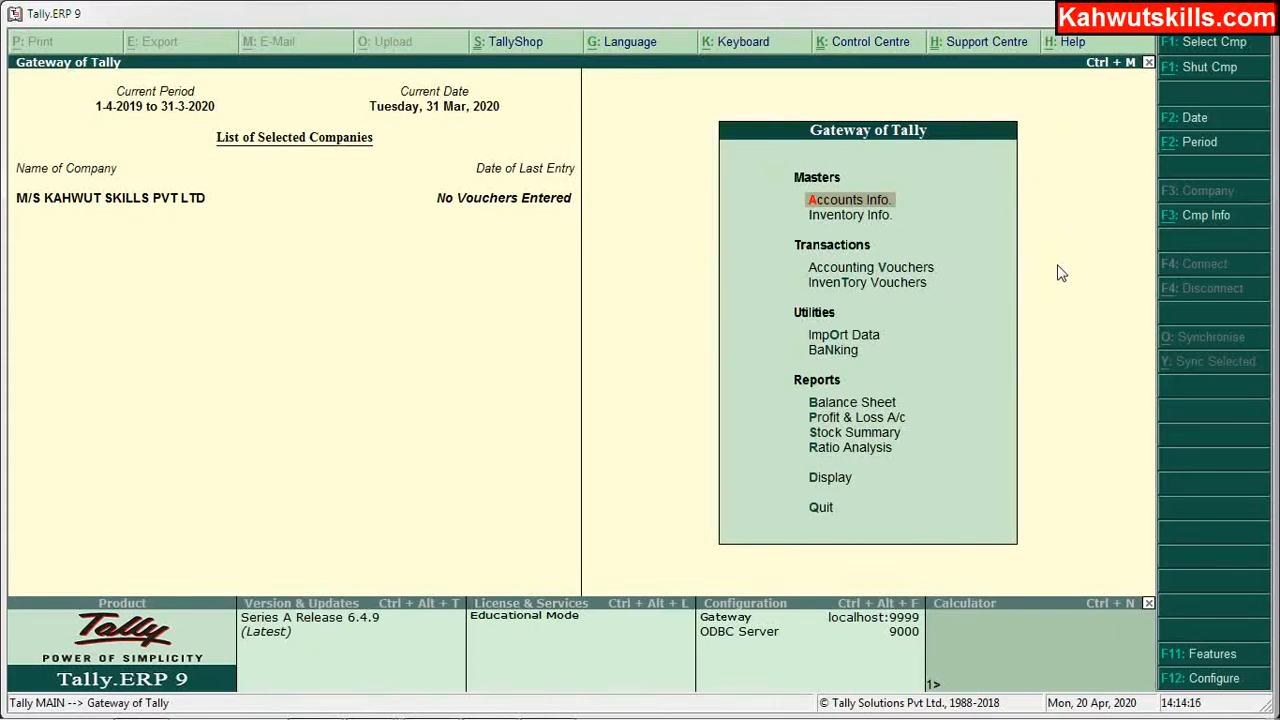
# Step: Open Accounts Info. and select Ledgers
pyautogui.press('Return')
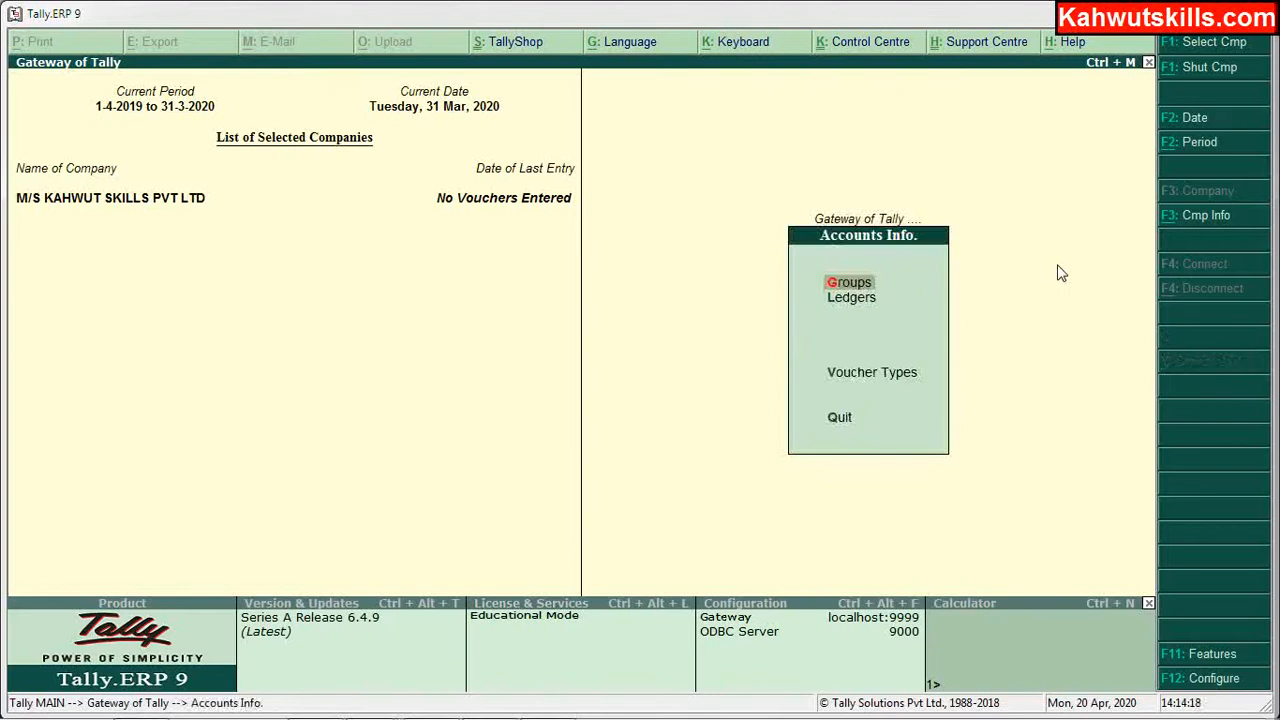
pyautogui.press('Down')
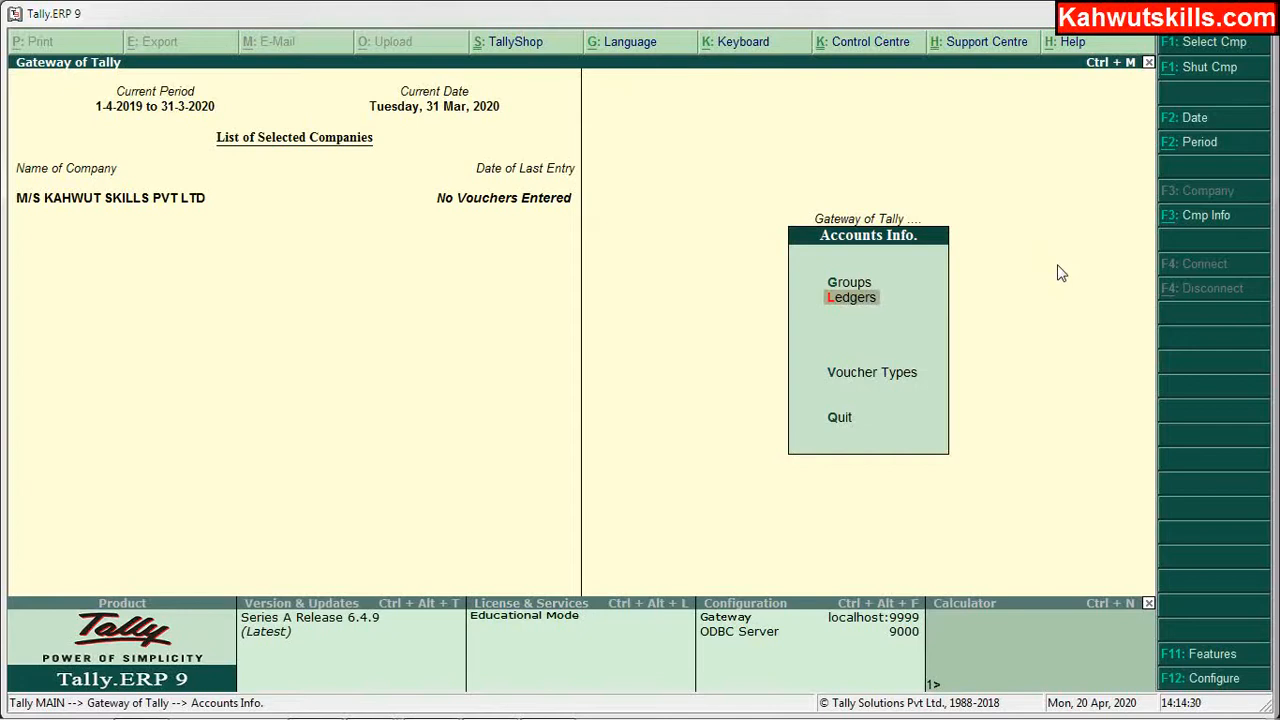
pyautogui.press('Return')
# Step: Browse the single-ledger Display list past Input VAT, then return to Gateway of Tally
pyautogui.press('Down')
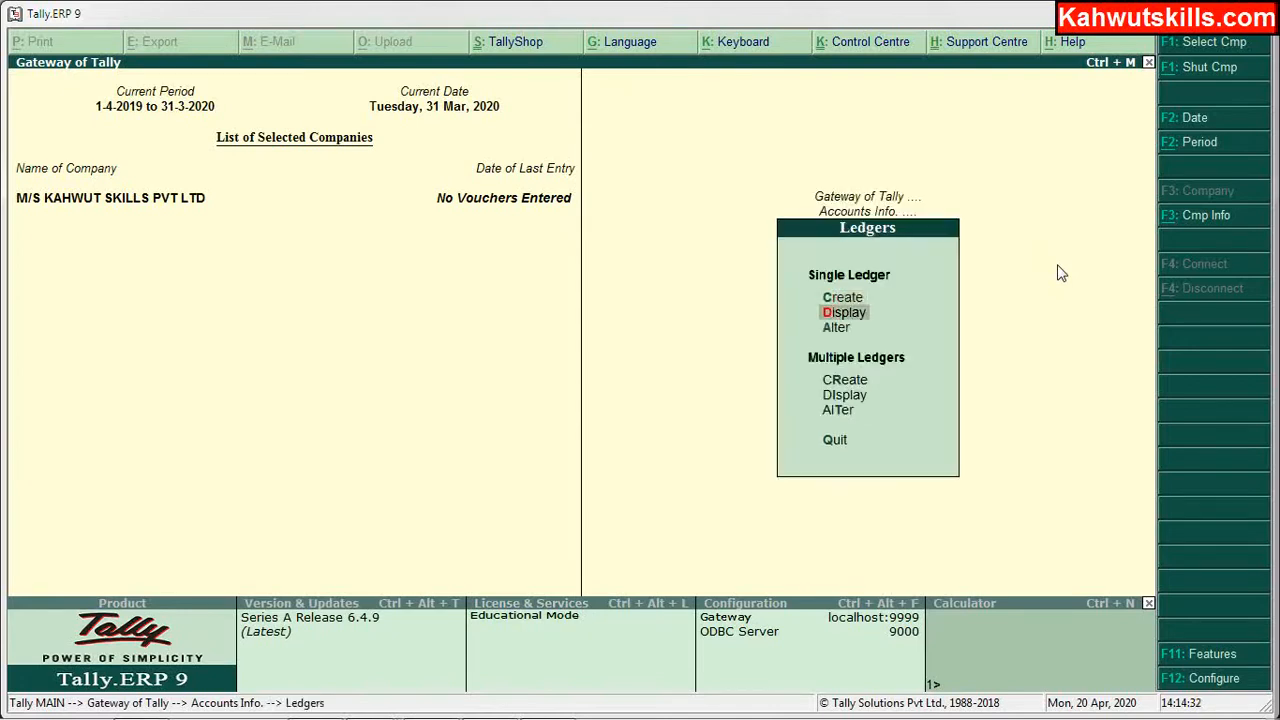
pyautogui.press('Return')
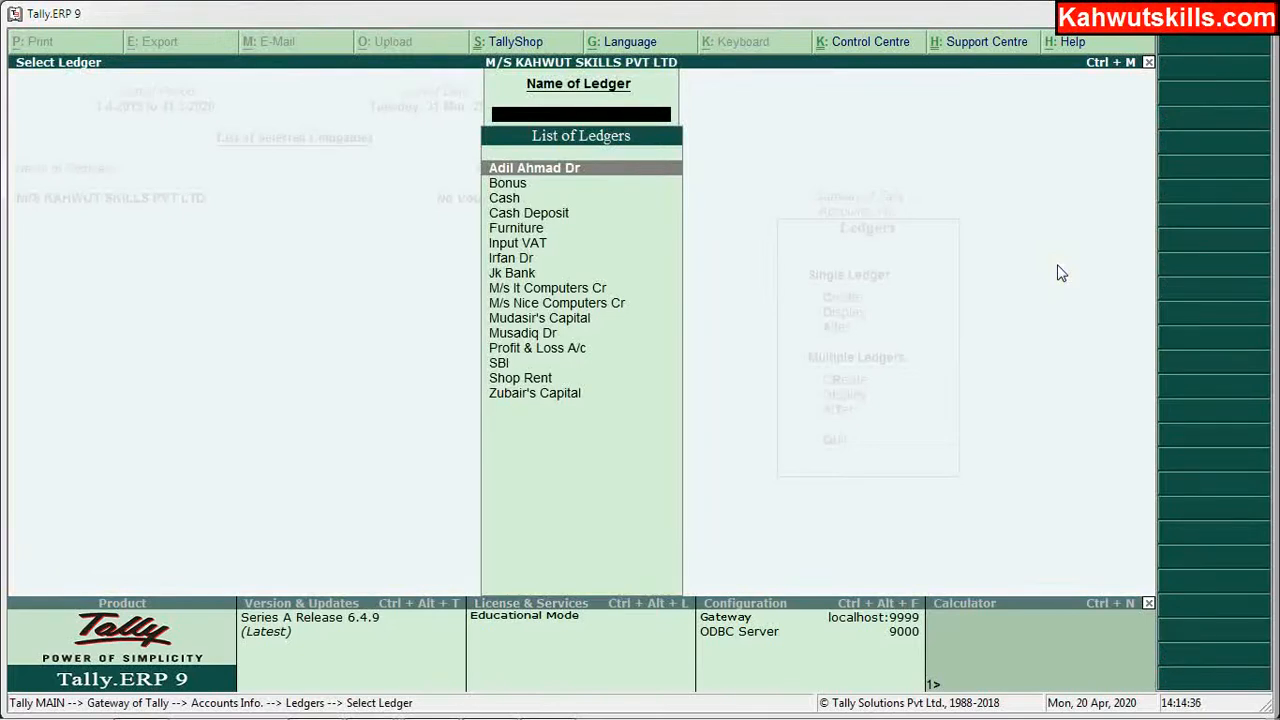
pyautogui.press('Down')
pyautogui.press('Down')
pyautogui.press('Down')
pyautogui.press('Down')
pyautogui.press('Down')
pyautogui.press('Down')
pyautogui.press('Down')
pyautogui.press('Down')
pyautogui.press('Down')
pyautogui.press('Down')
pyautogui.press('Down')
pyautogui.press('Down')
pyautogui.press('Down')
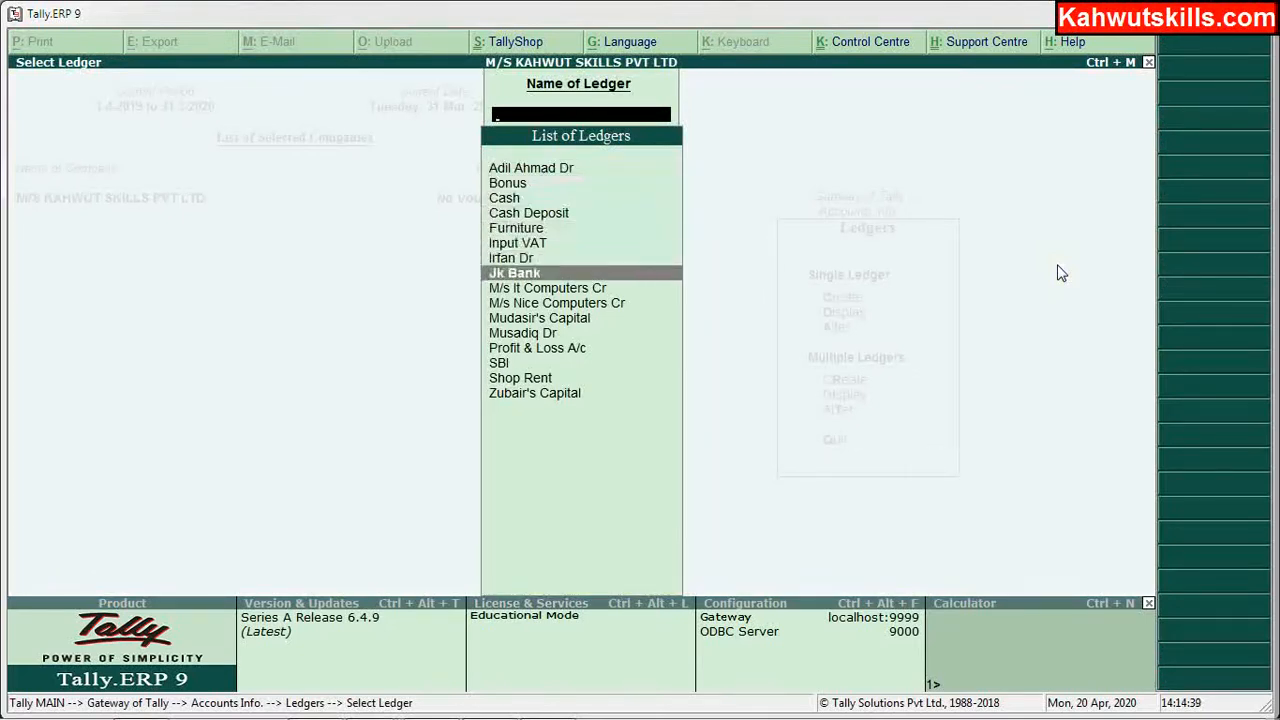
pyautogui.press('Down')
pyautogui.press('Down')
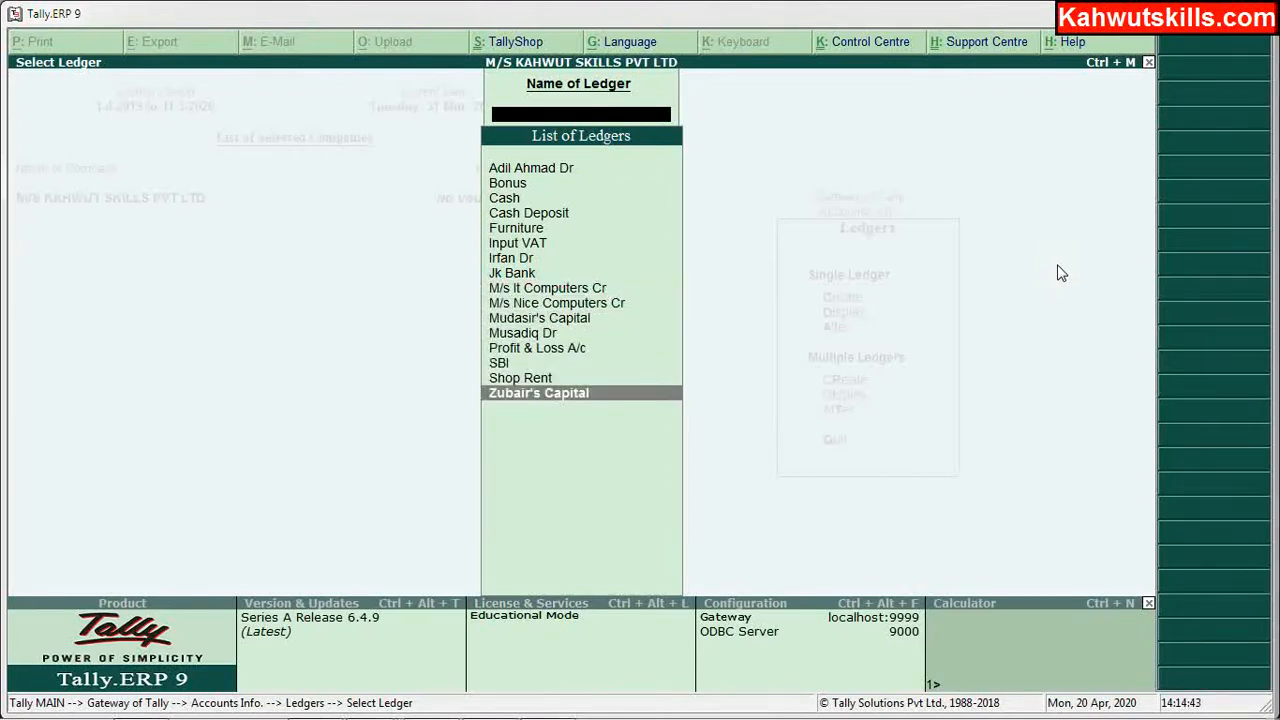
pyautogui.press('Escape')
pyautogui.press('Escape')
pyautogui.press('Escape')
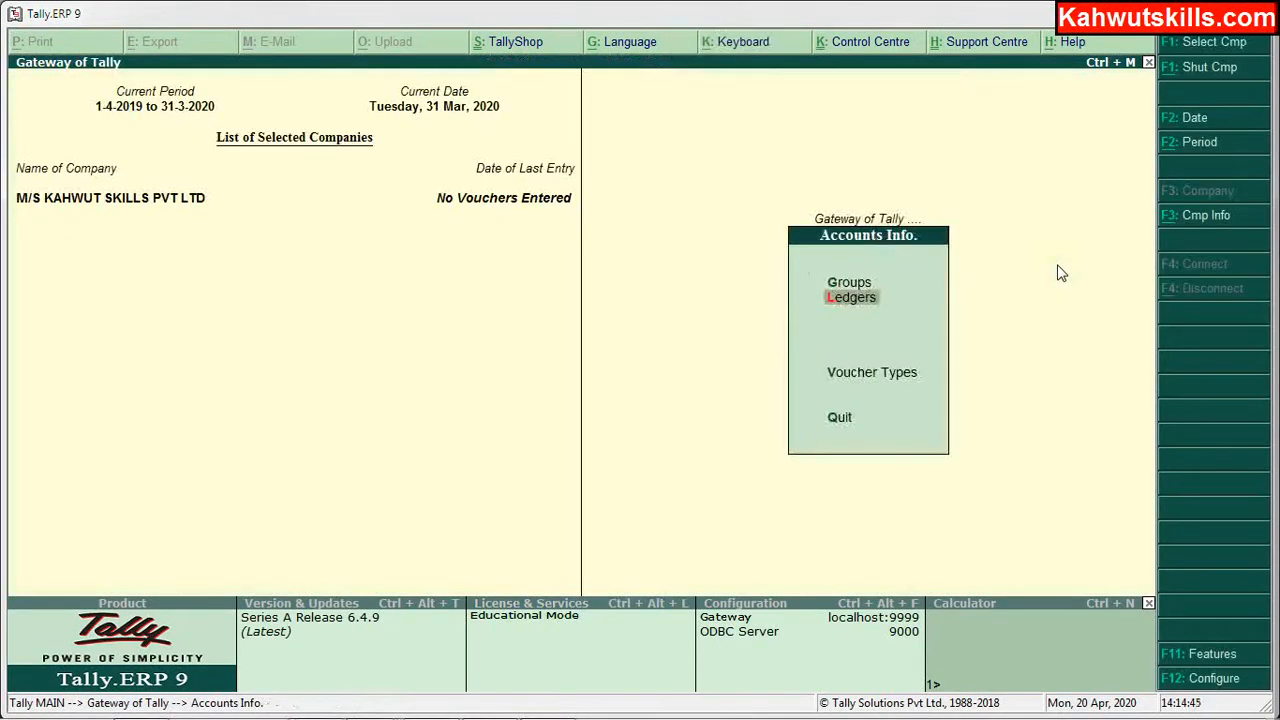